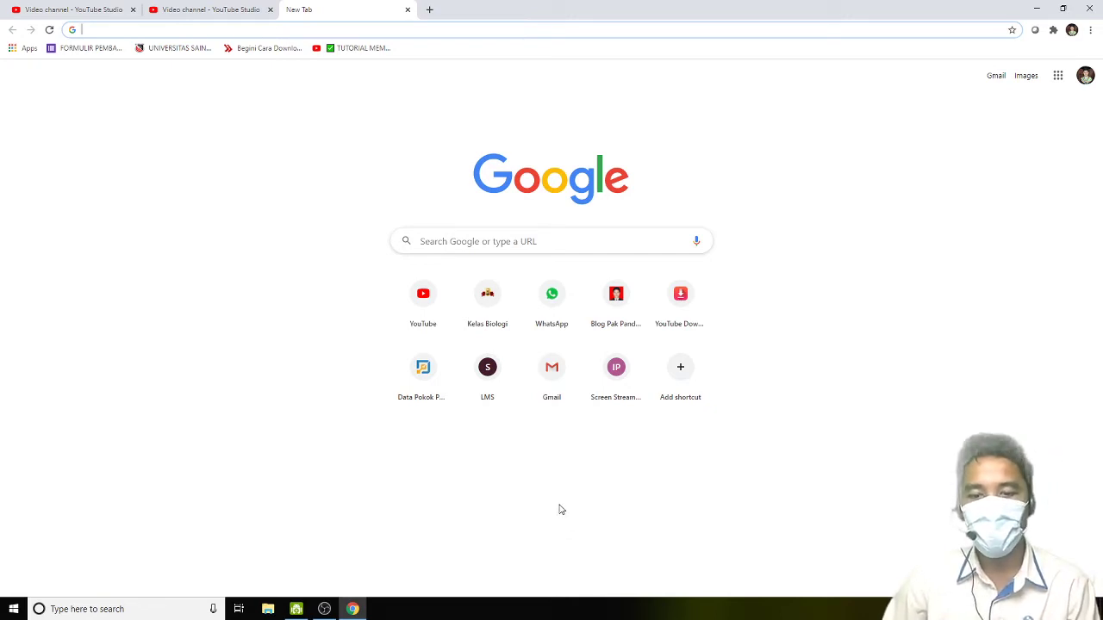
# Step: Minimize the open windows and launch Smart Apps Creator from the desktop
pyautogui.click(1035, 9)
pyautogui.click(1061, 6)
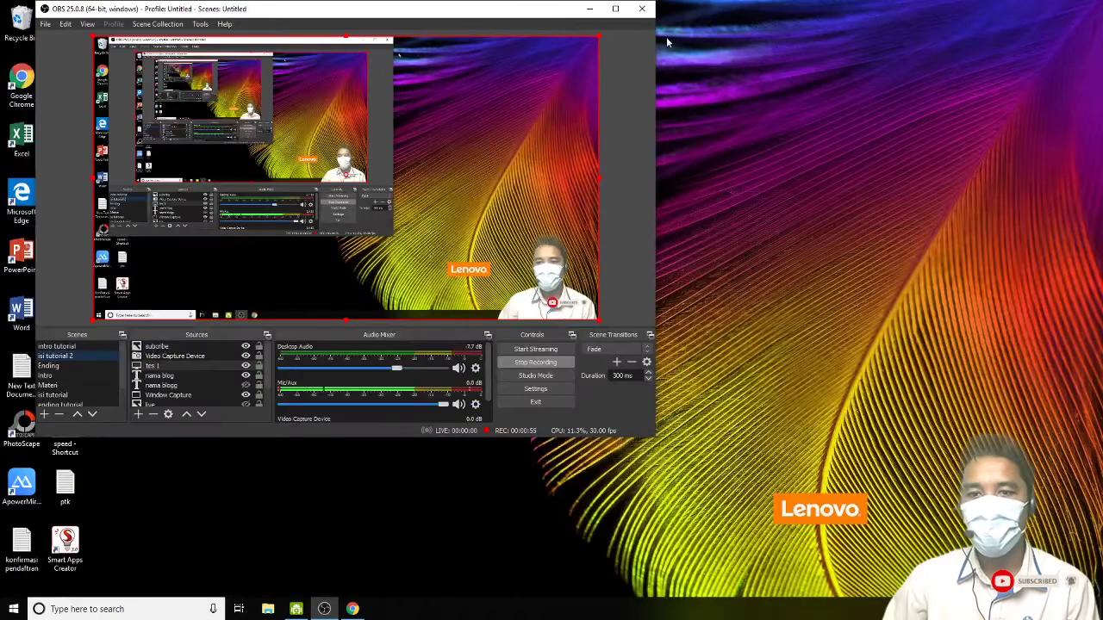
pyautogui.click(588, 7)
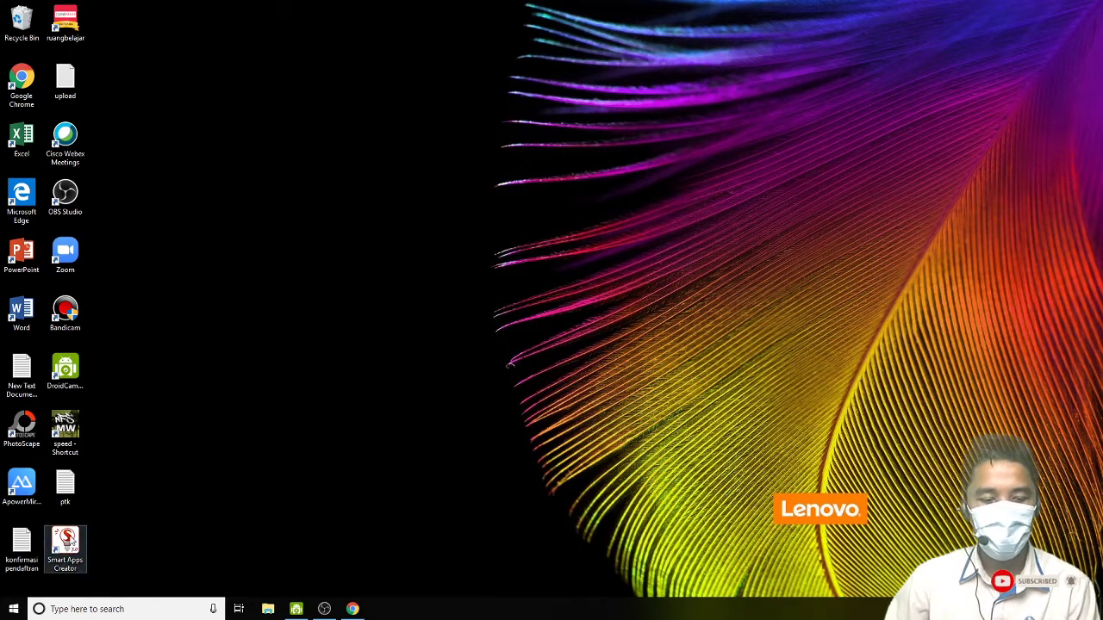
pyautogui.doubleClick(72, 548)
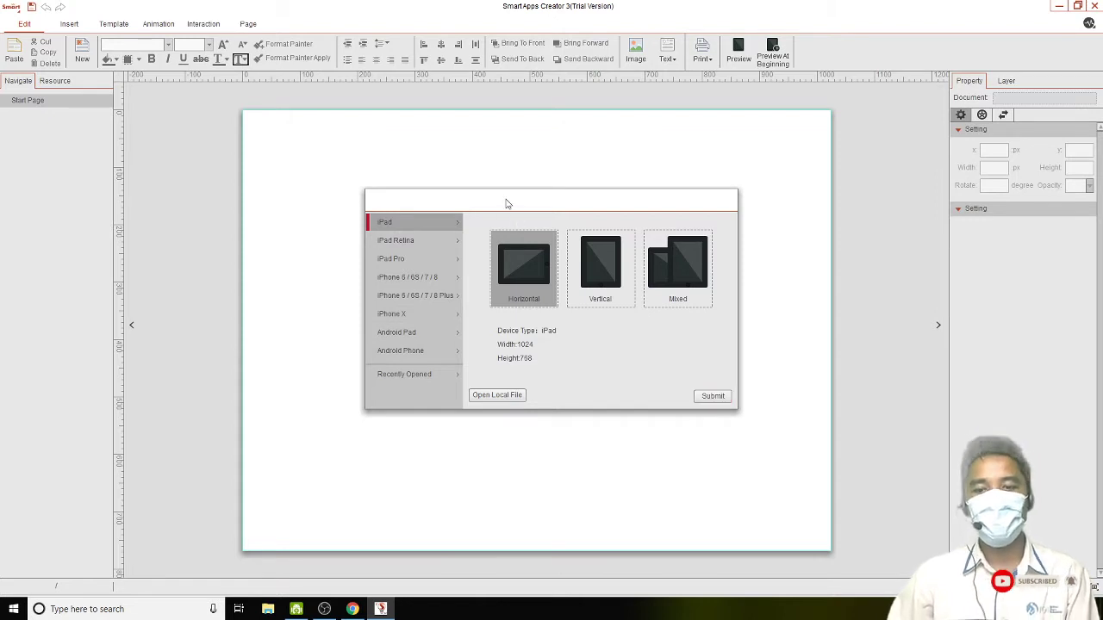
# Step: Choose Android Phone as the new project's device type with horizontal orientation
pyautogui.moveTo(506, 203); pyautogui.dragTo(505, 180)
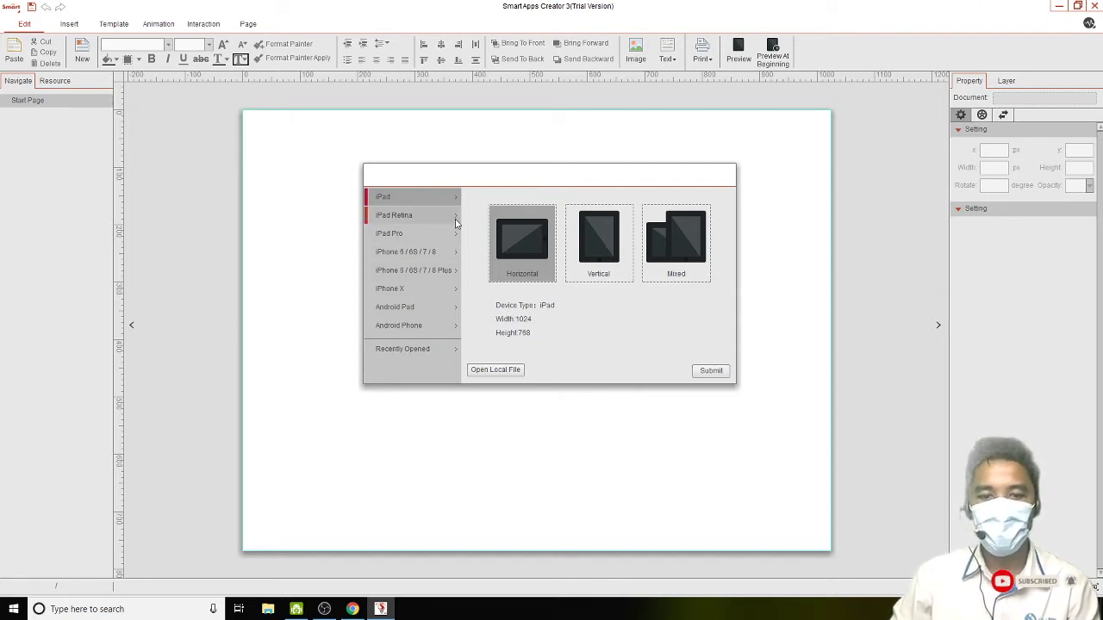
pyautogui.click(398, 314)
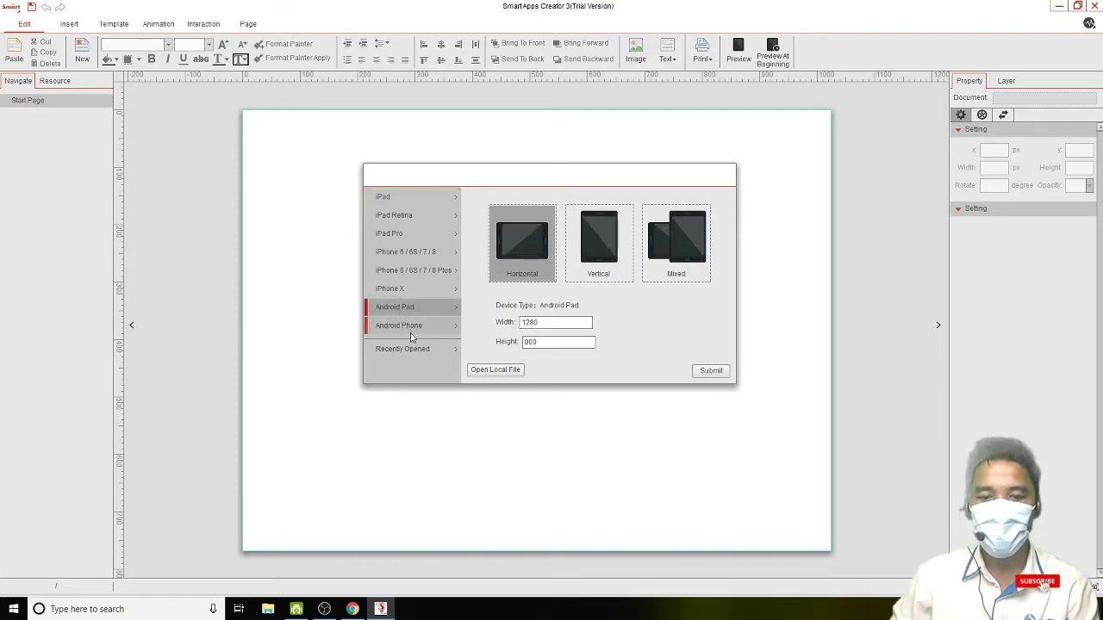
pyautogui.click(418, 329)
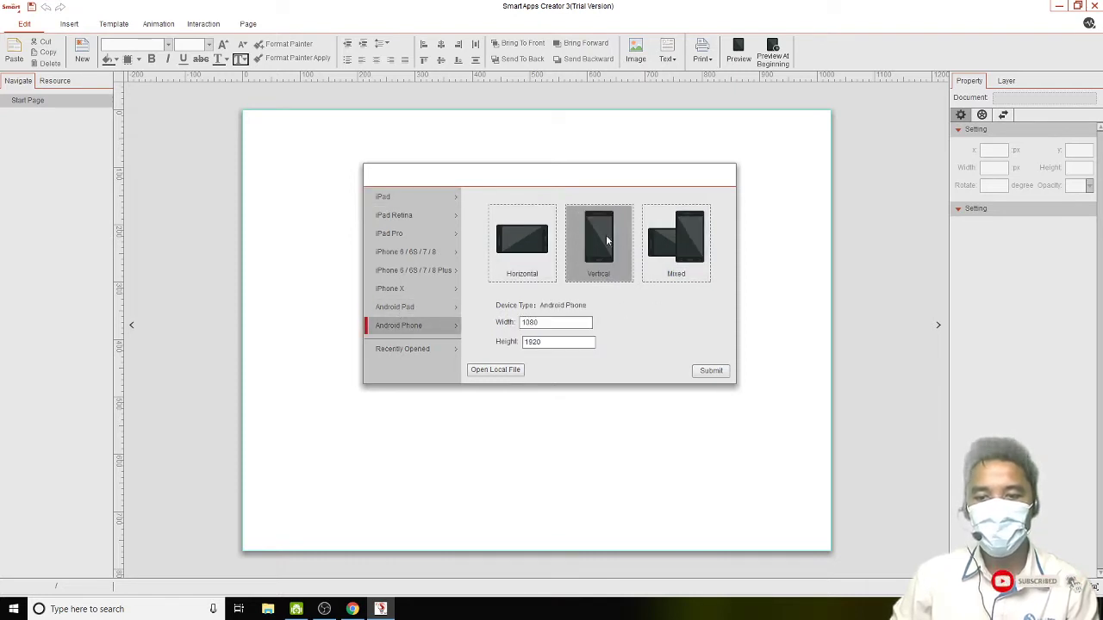
pyautogui.click(542, 253)
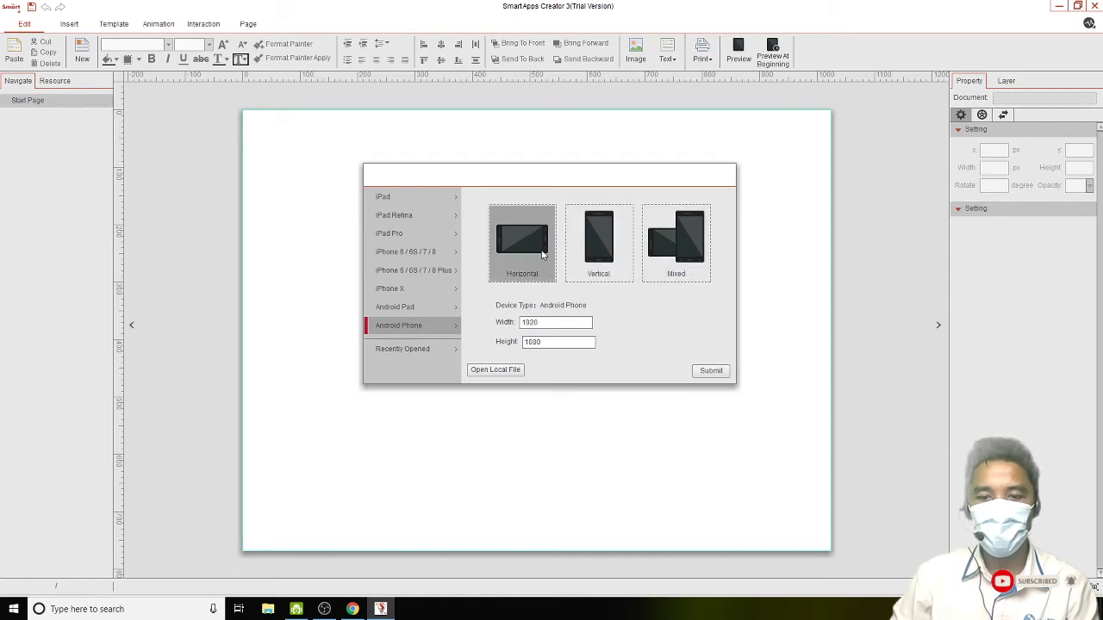
# Step: Set the project's width to 1280 and height to 720, and create the project
pyautogui.doubleClick(548, 322)
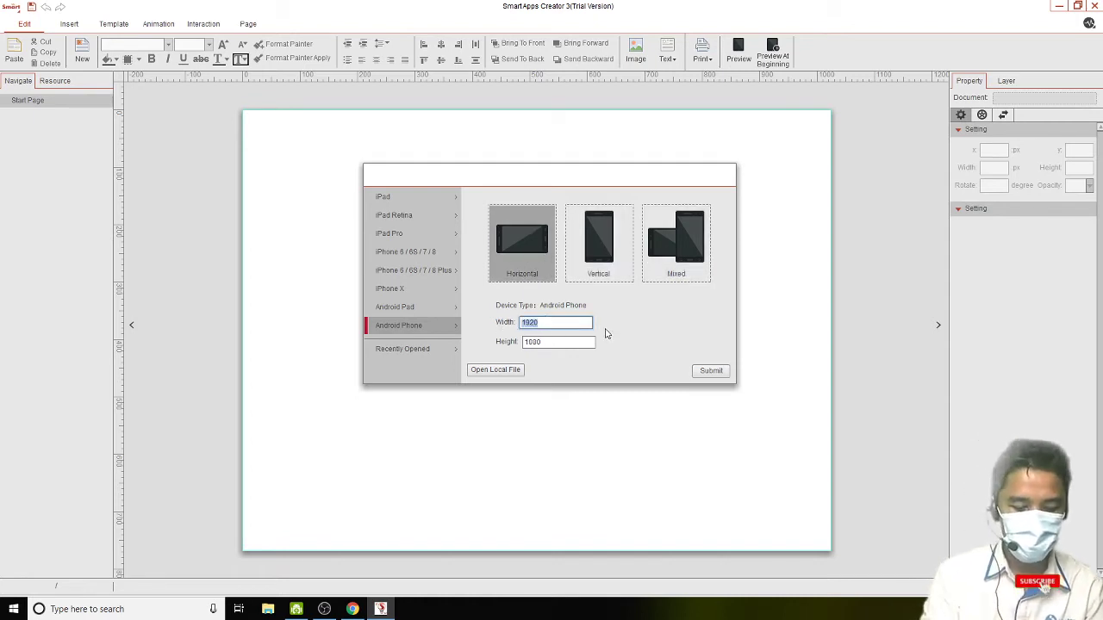
pyautogui.write('12')
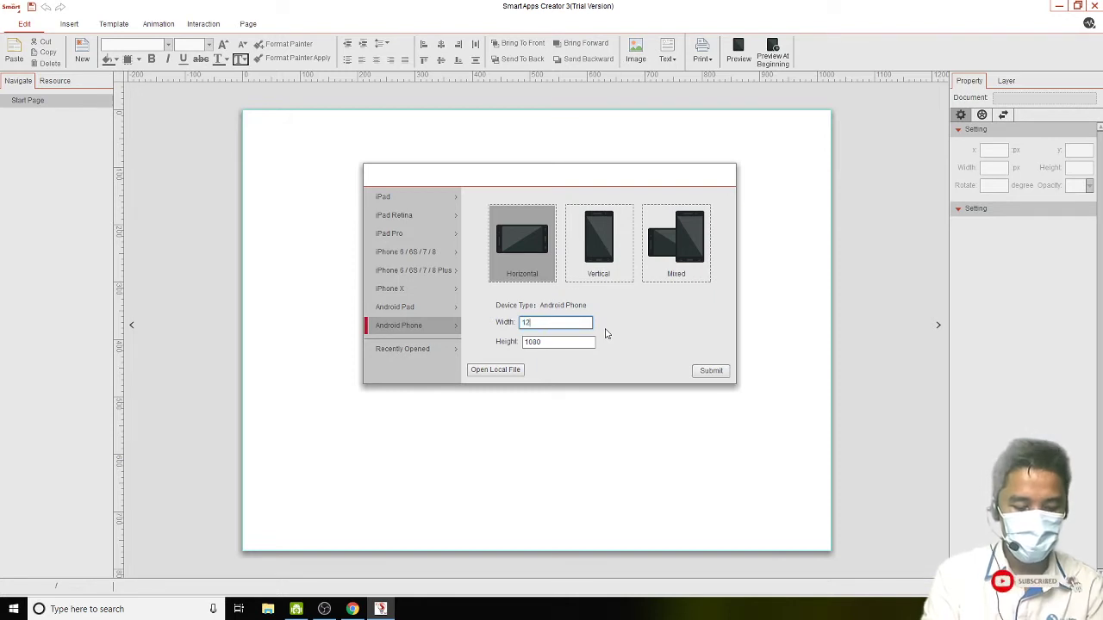
pyautogui.write('80')
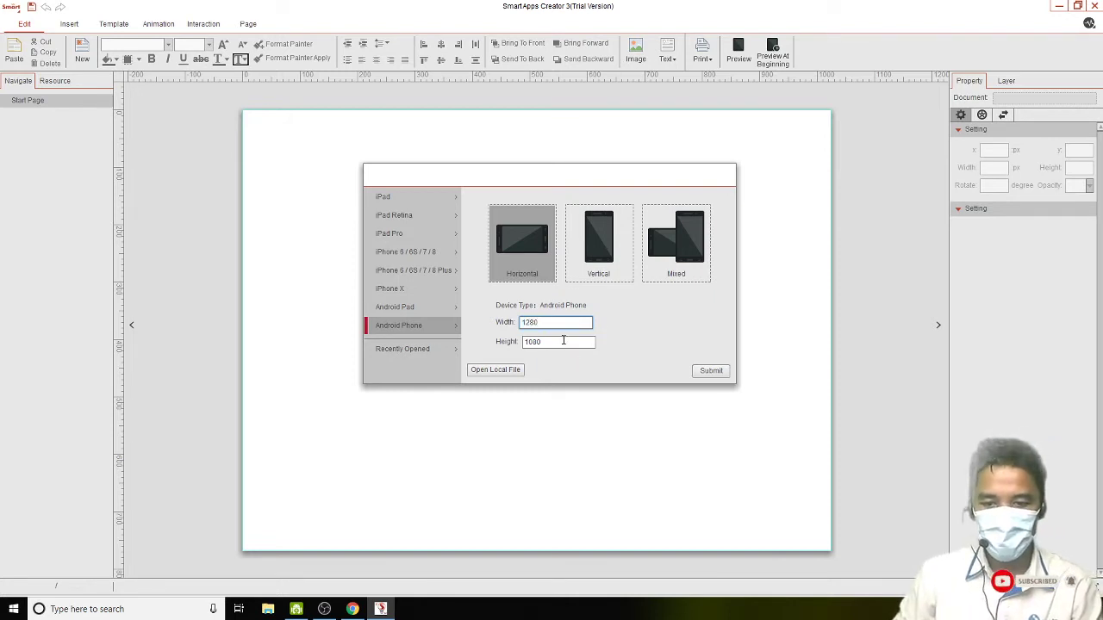
pyautogui.moveTo(564, 341); pyautogui.dragTo(502, 341)
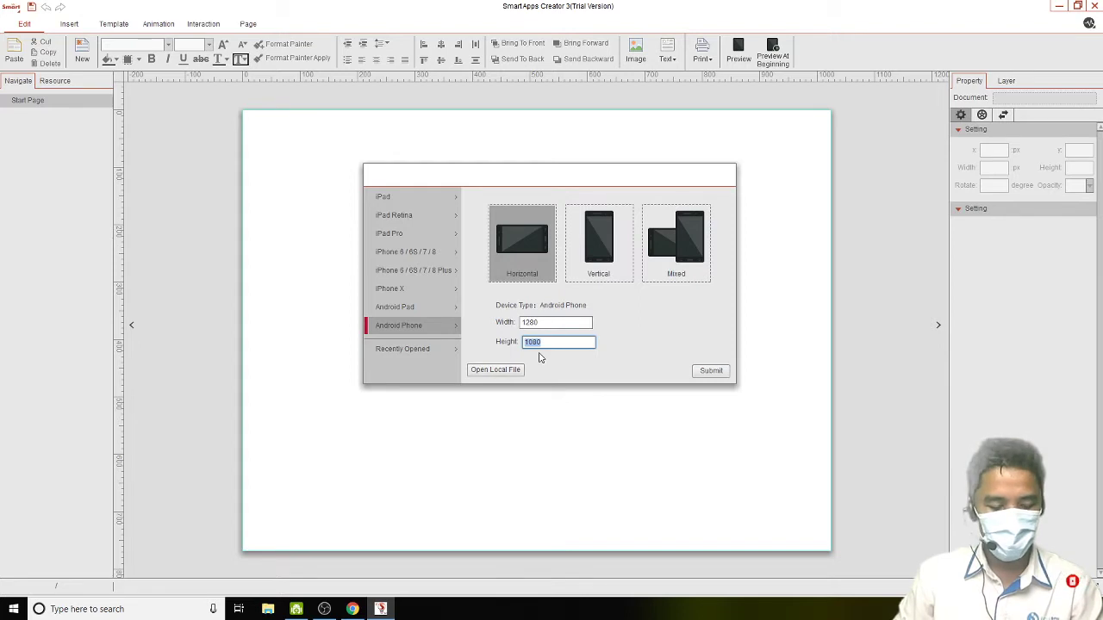
pyautogui.write('720')
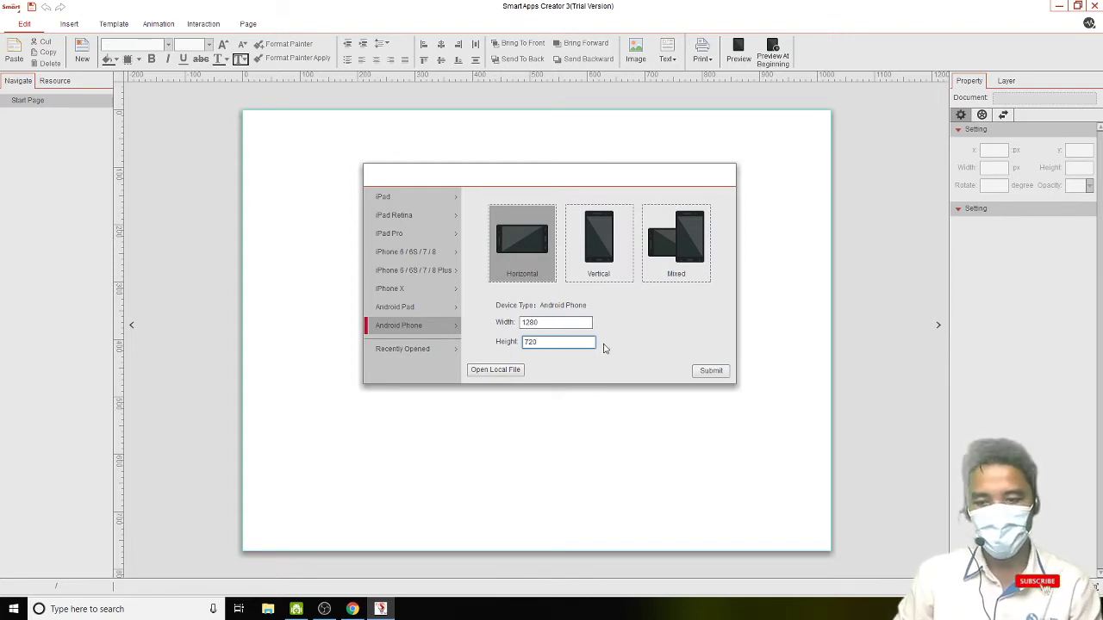
pyautogui.click(713, 372)
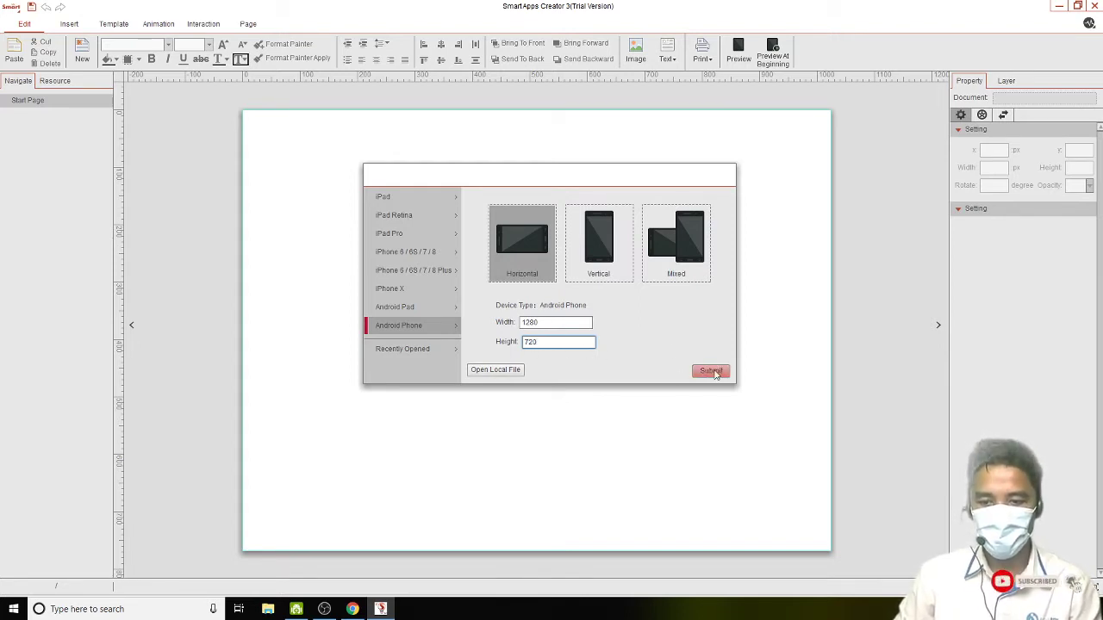
pyautogui.click(712, 372)
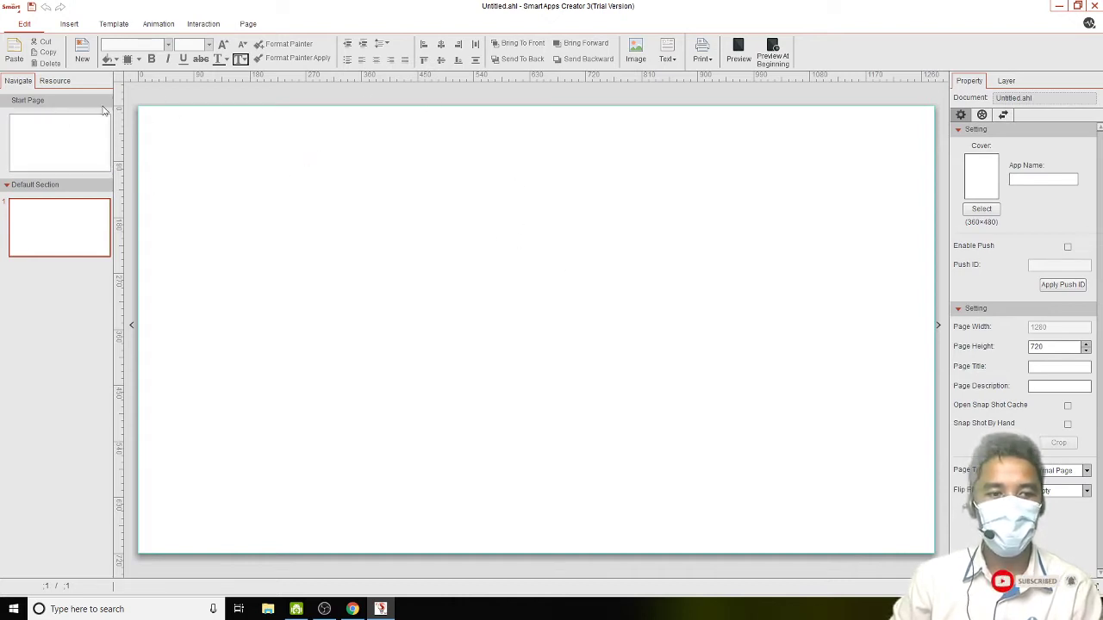
pyautogui.click(47, 141)
pyautogui.click(62, 224)
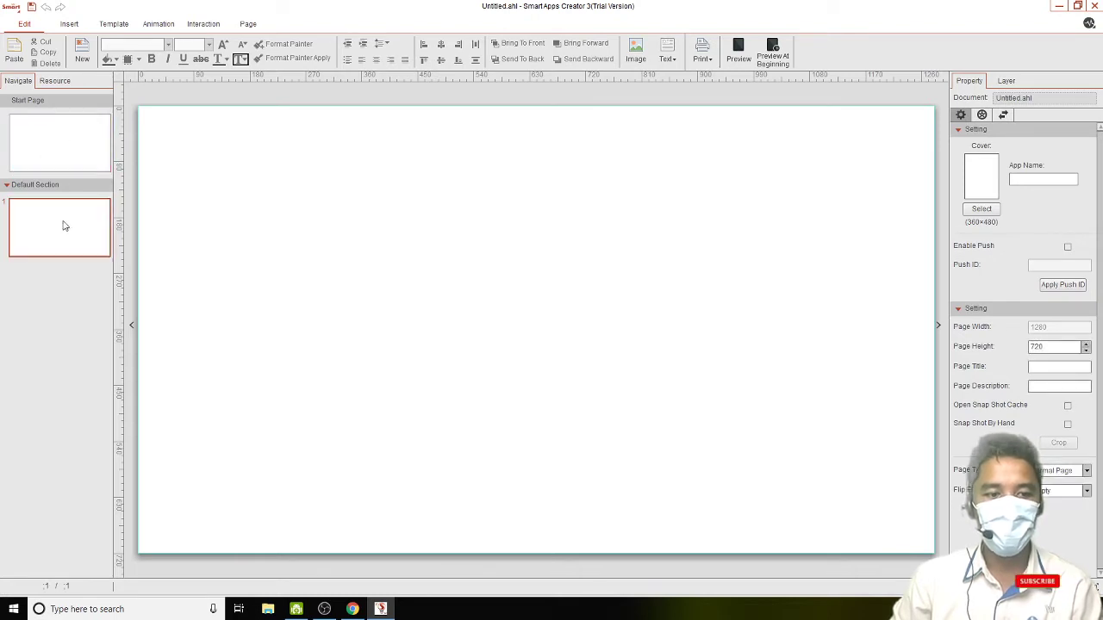
pyautogui.click(69, 143)
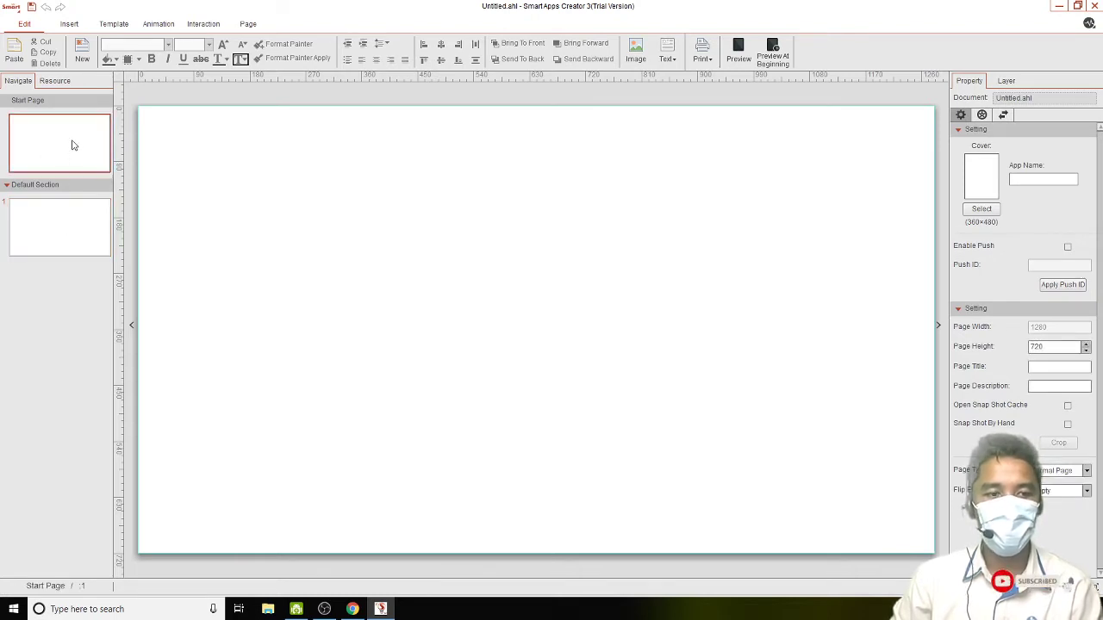
pyautogui.click(75, 221)
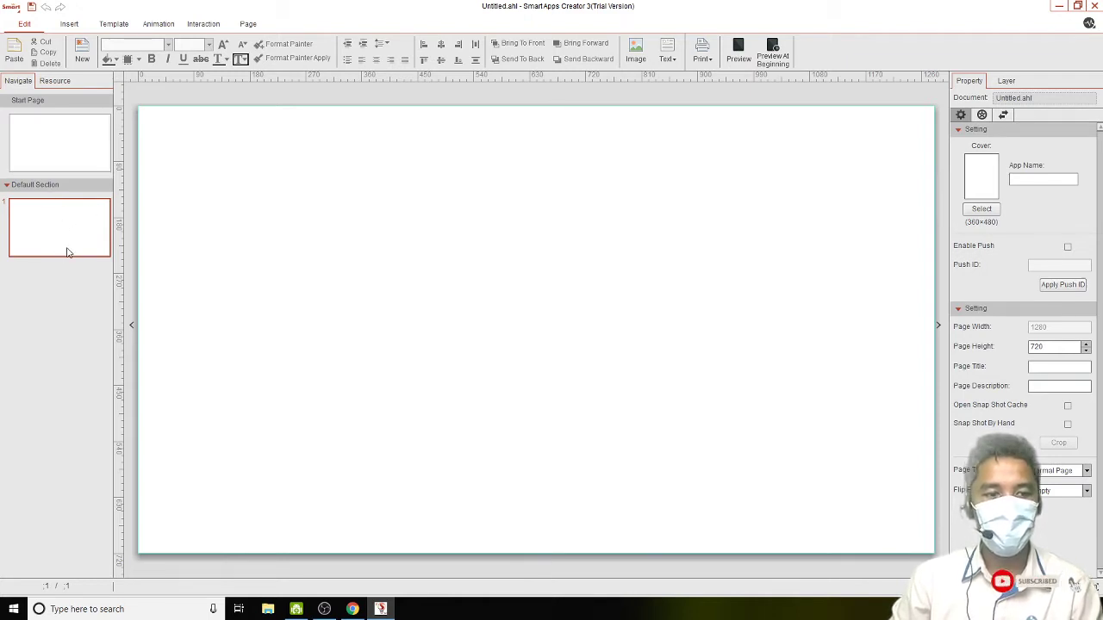
pyautogui.rightClick(55, 281)
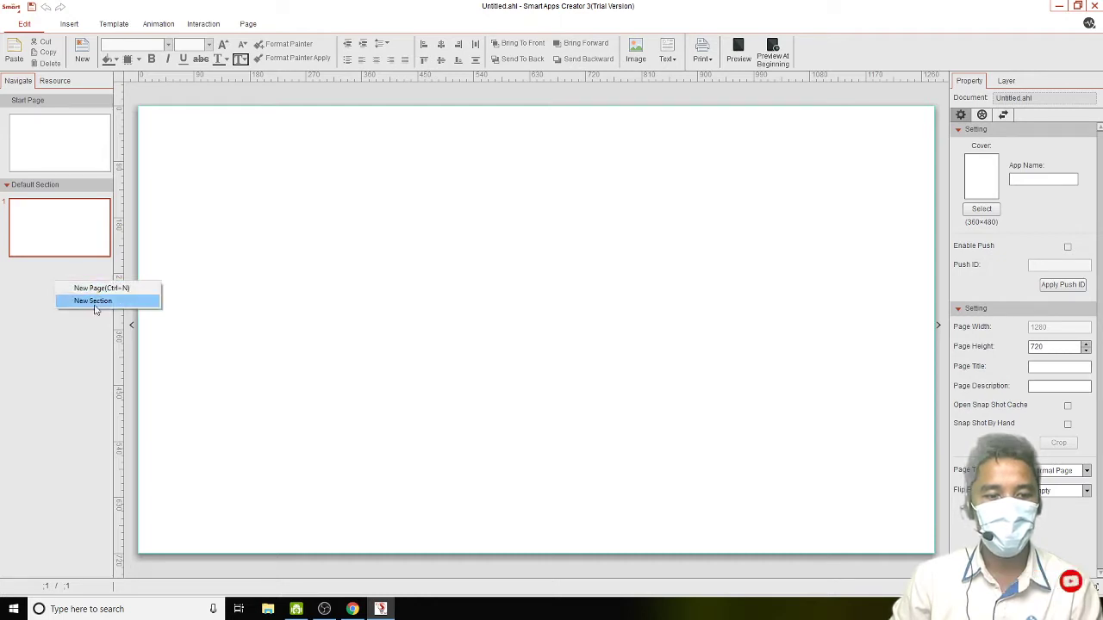
pyautogui.click(54, 275)
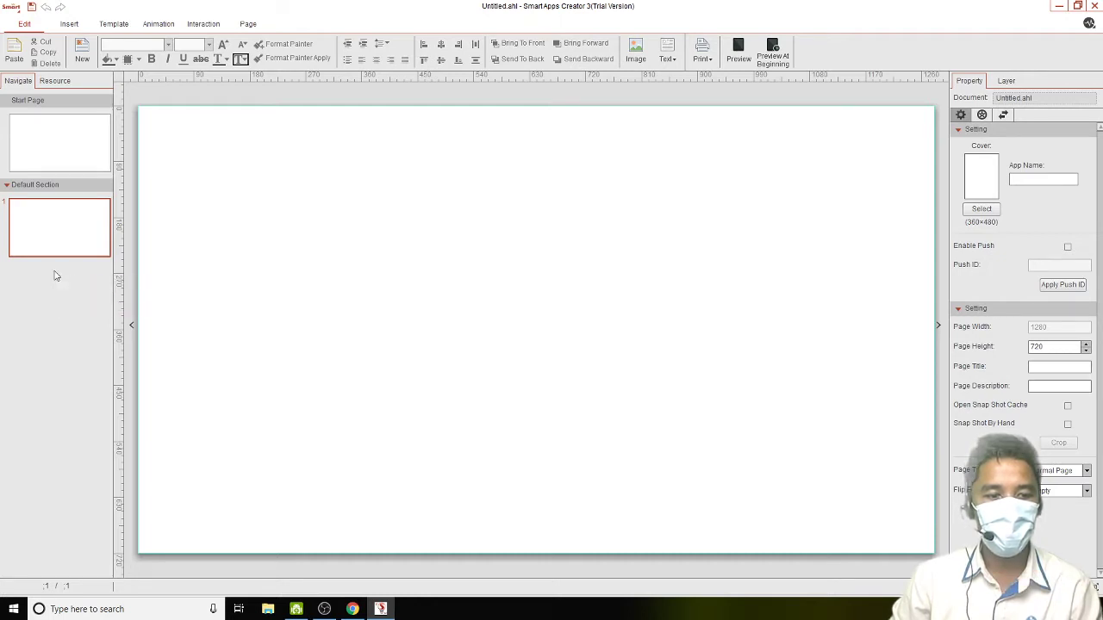
# Step: Insert the image "Logo Provinsi Aceh" from the GAMBAR folder on the Start Page
pyautogui.click(61, 163)
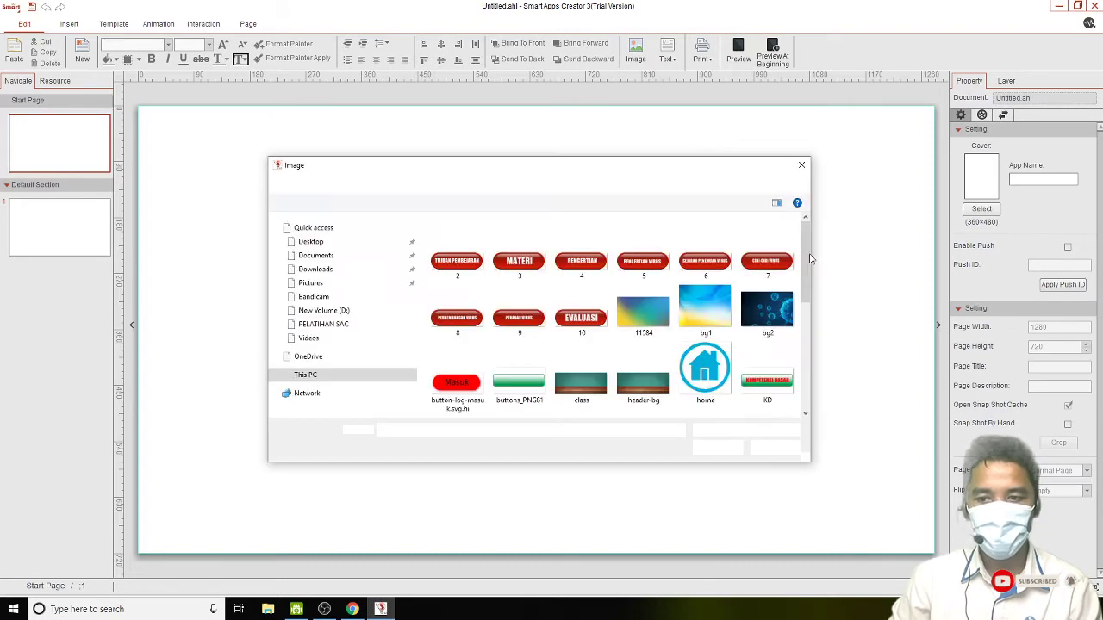
pyautogui.scroll(-2, 810, 258)
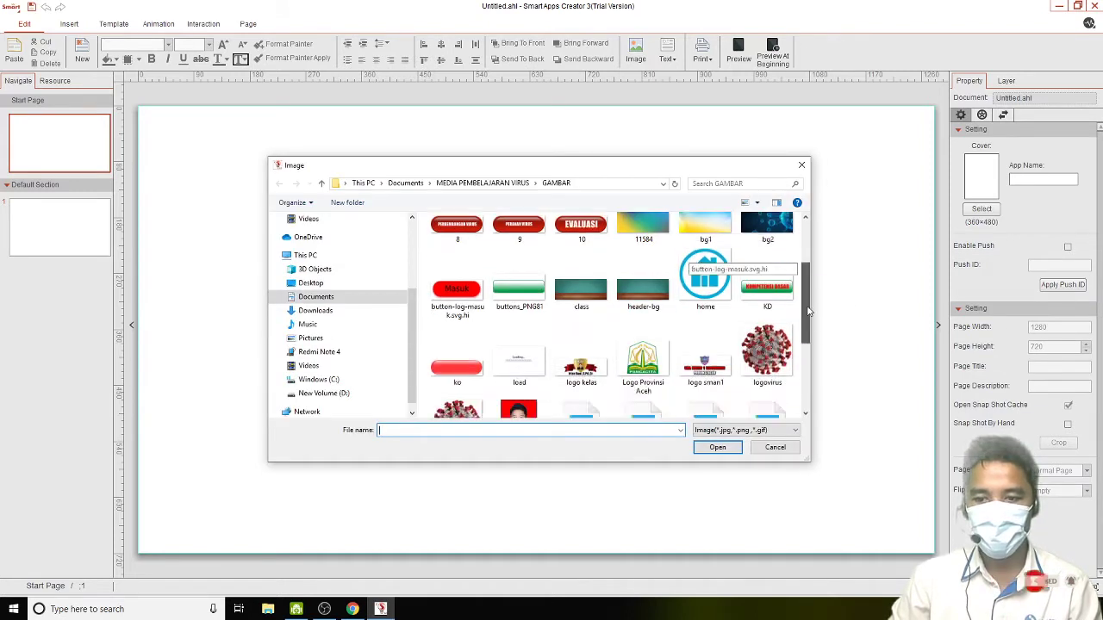
pyautogui.scroll(-1, 810, 312)
pyautogui.scroll(1, 810, 312)
pyautogui.click(643, 353)
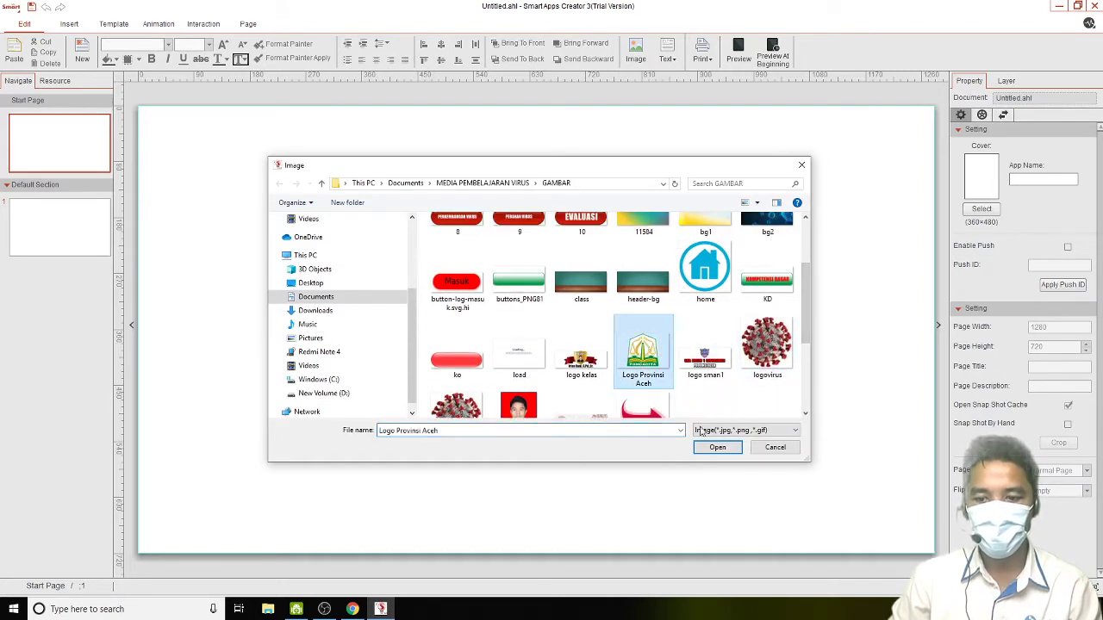
pyautogui.click(715, 448)
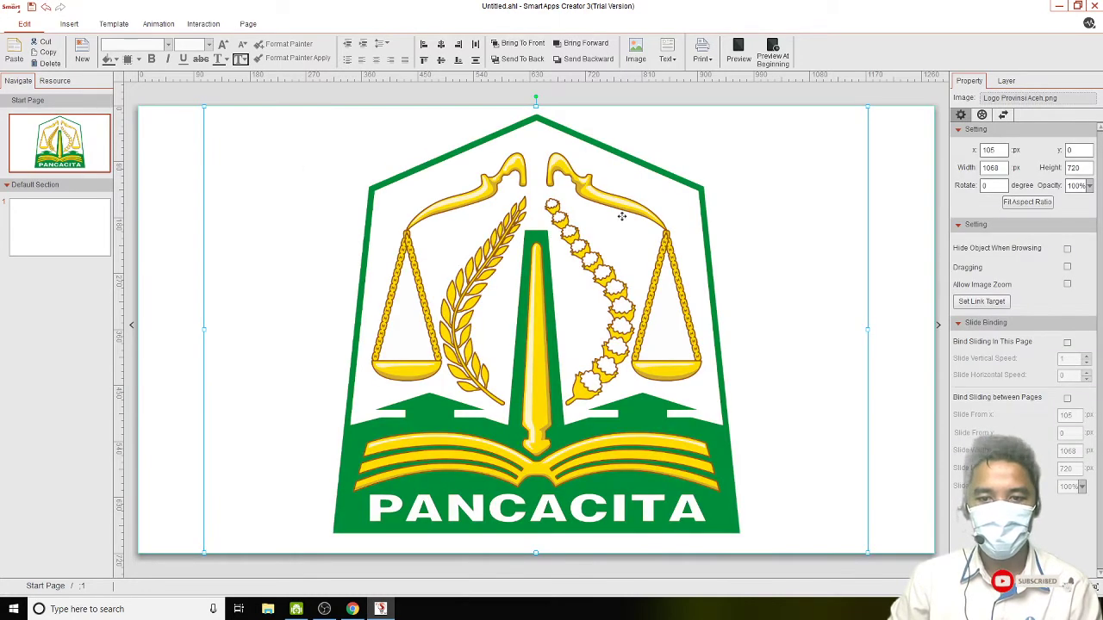
# Step: Shrink the Aceh logo to less than half its size and place it at the centre of the page, slightly above the middle
pyautogui.moveTo(867, 108); pyautogui.dragTo(475, 371)
pyautogui.moveTo(371, 420); pyautogui.dragTo(580, 289)
pyautogui.click(746, 263)
pyautogui.click(732, 294)
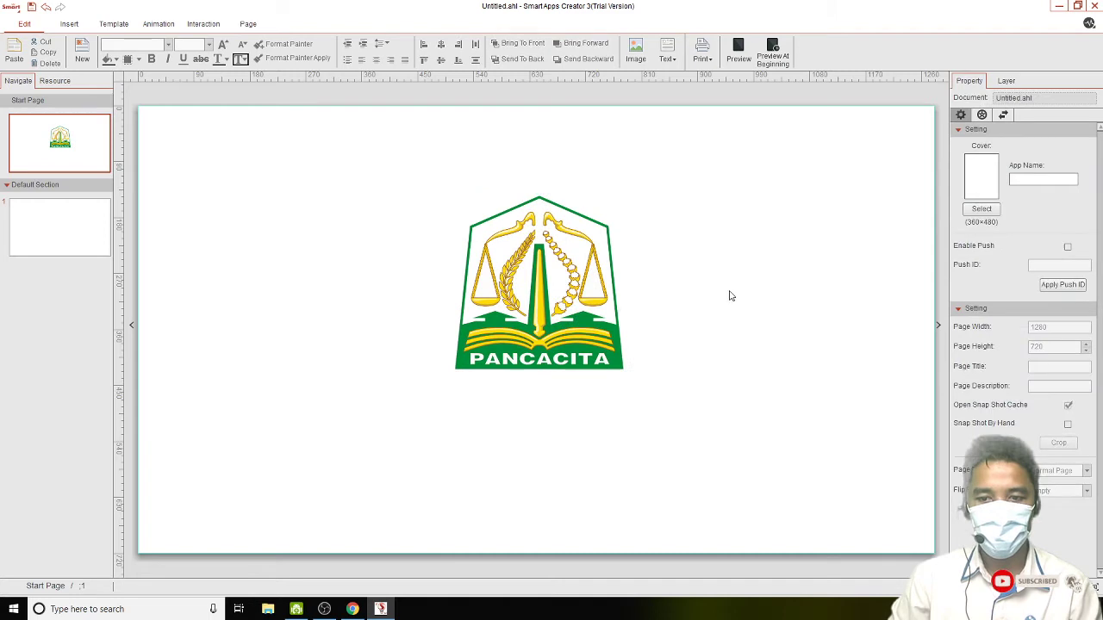
# Step: Add a horizontal text box below the logo at about x 514, y 467 px and open it for text entry
pyautogui.click(71, 25)
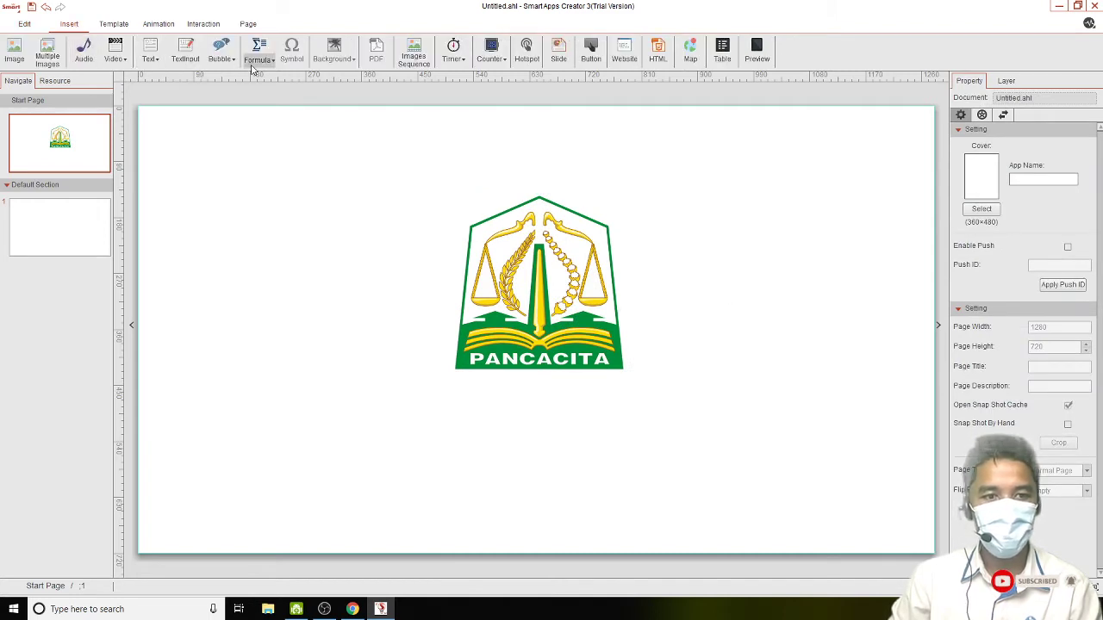
pyautogui.click(152, 57)
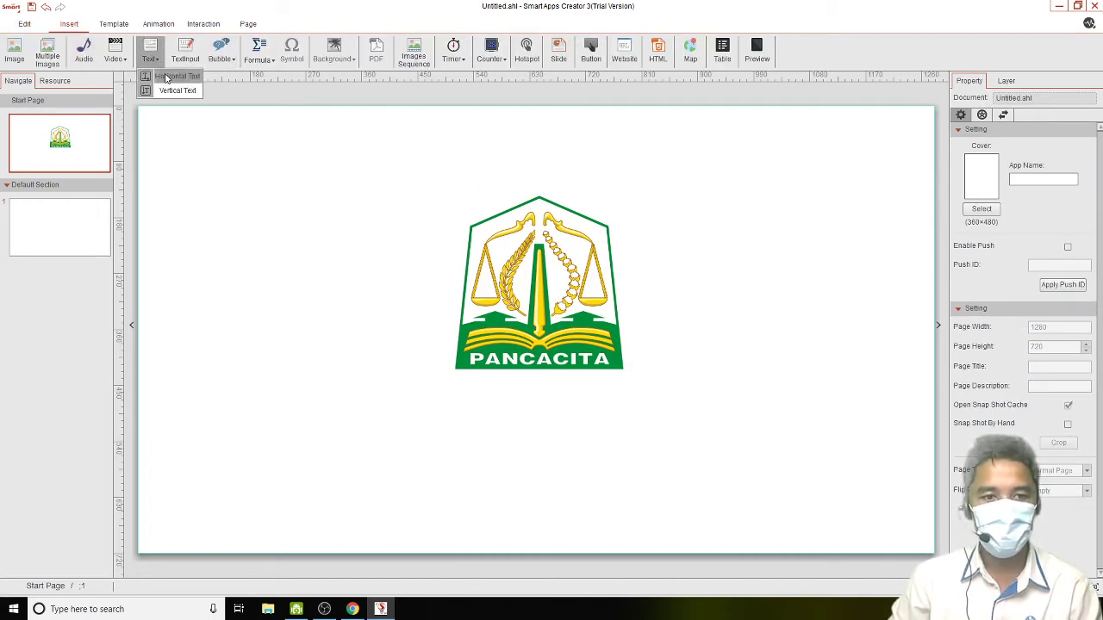
pyautogui.click(172, 76)
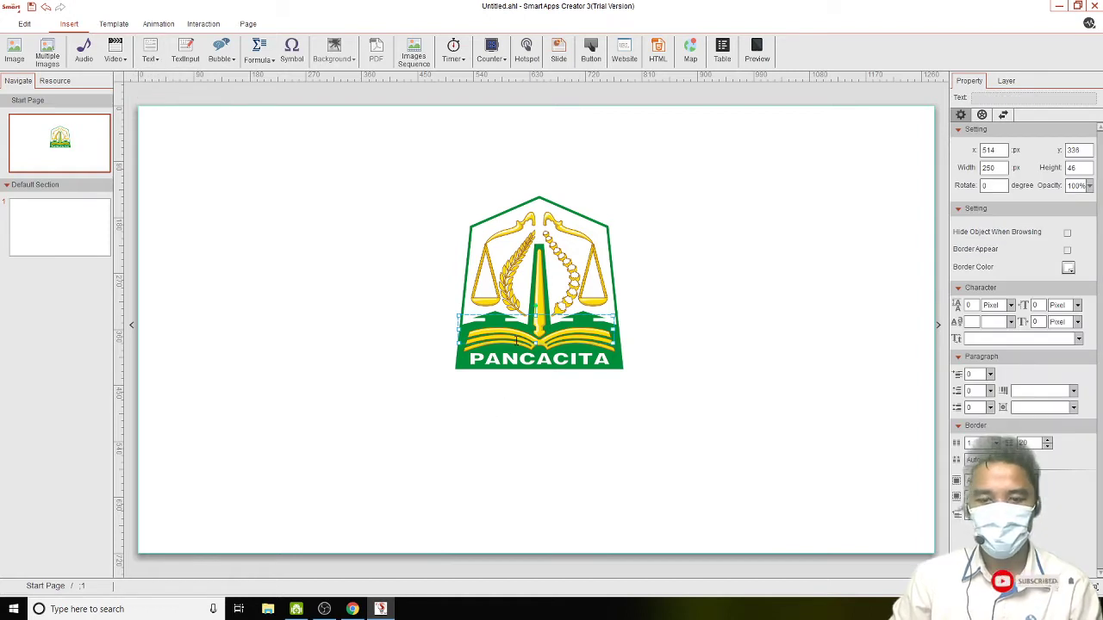
pyautogui.moveTo(510, 317); pyautogui.dragTo(507, 410)
pyautogui.doubleClick(506, 413)
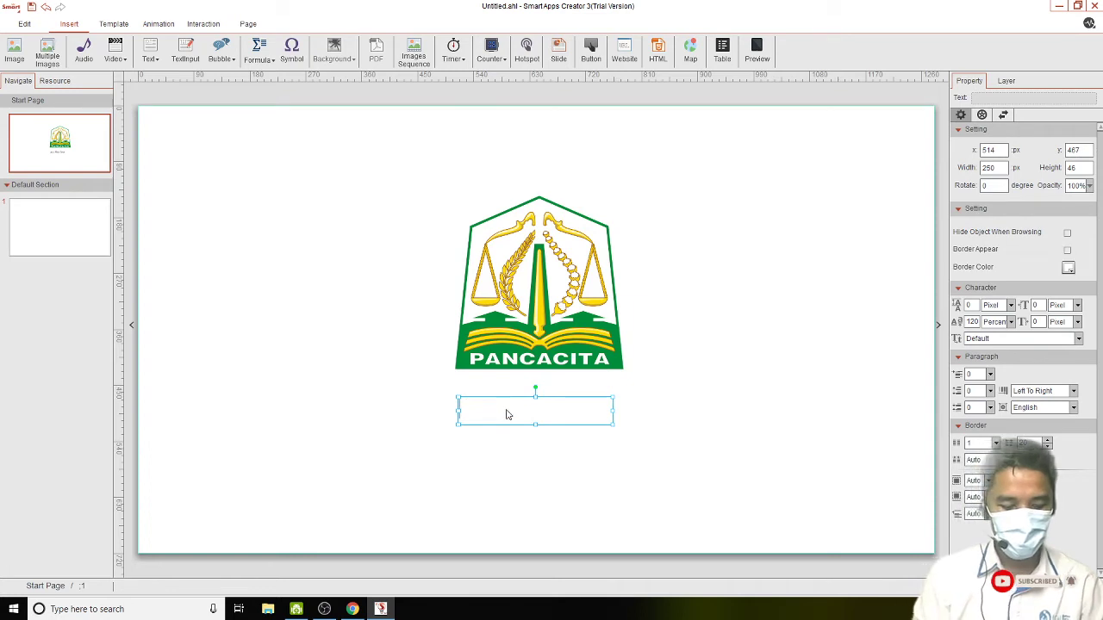
# Step: Enter "DINAS PENDIDIKAN PROVINSI ACEH" in the text box below the logo
pyautogui.write('DINAS PEN')
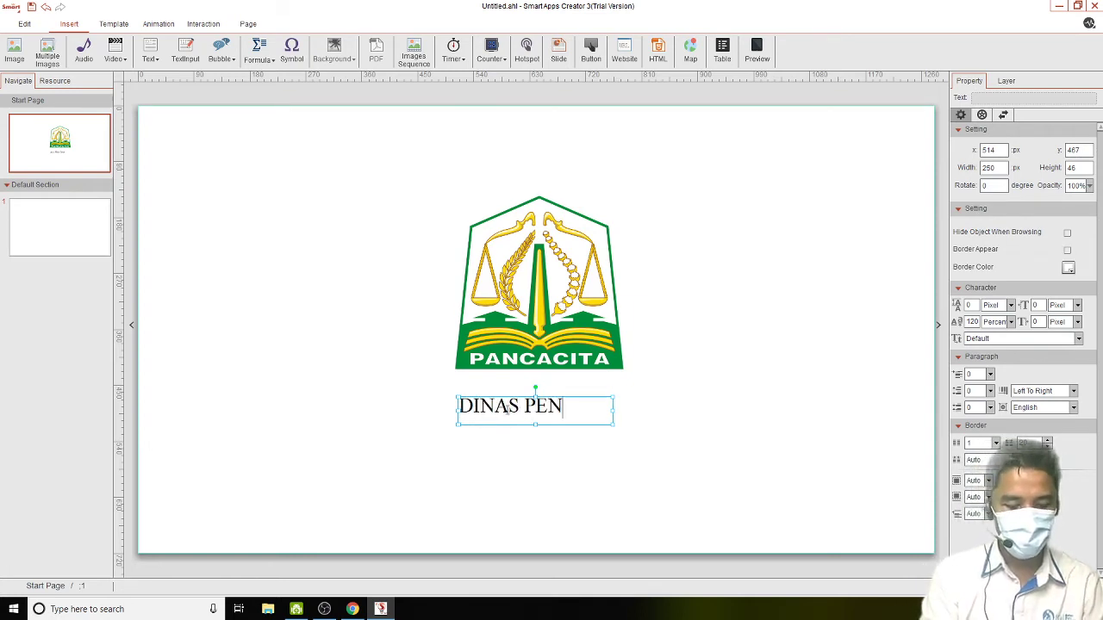
pyautogui.write('DIDIKAN PROVIBS')
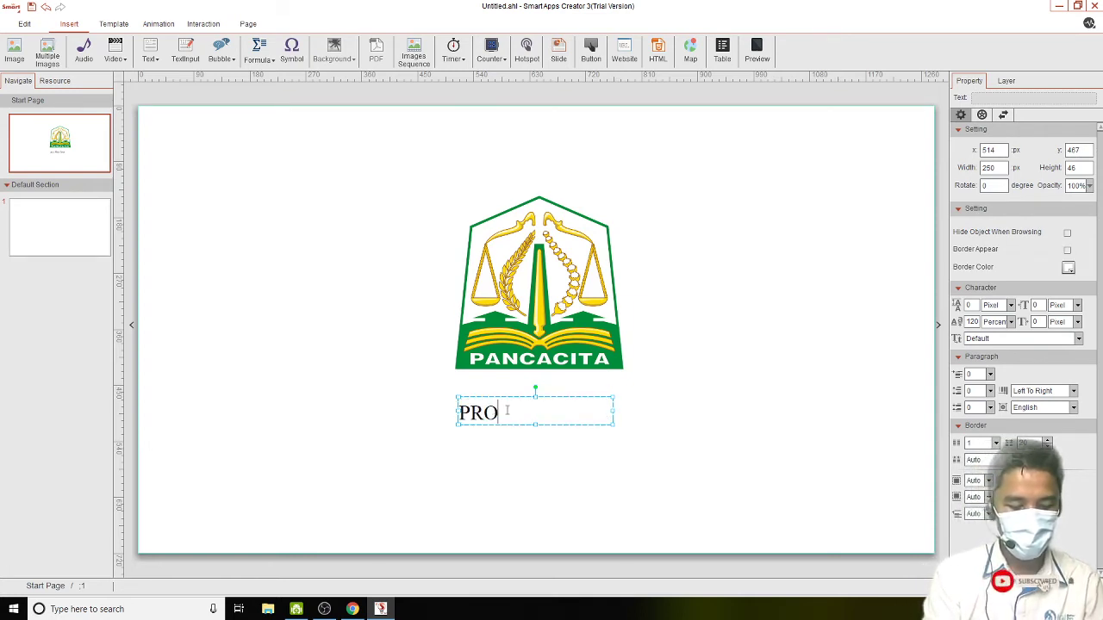
pyautogui.press('BackSpace')
pyautogui.press('BackSpace')
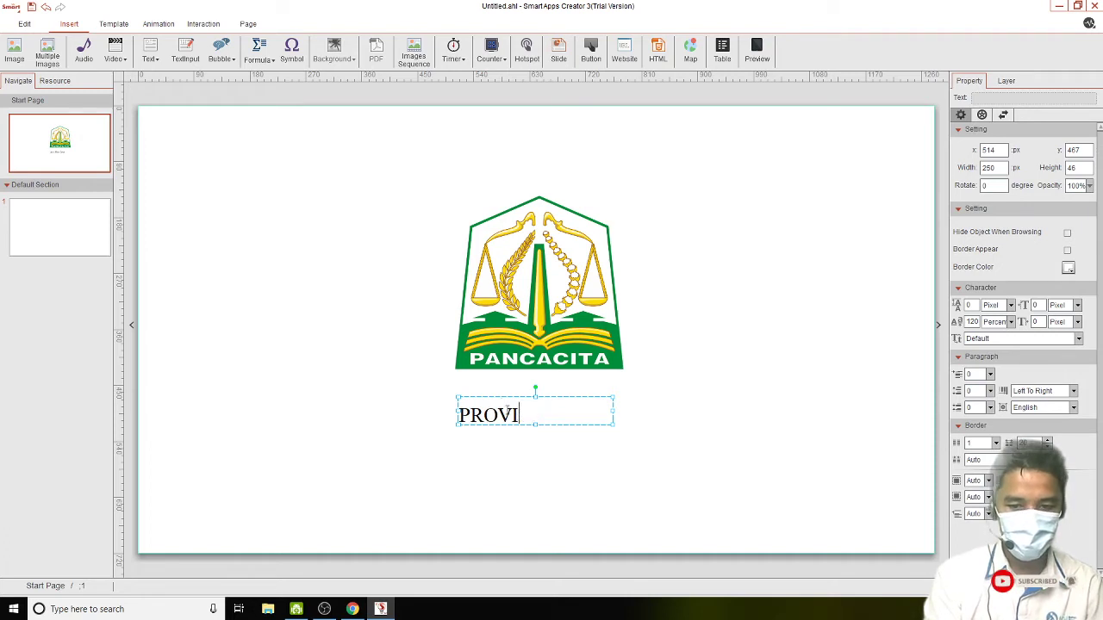
pyautogui.write('NSI ACA')
pyautogui.write('EH')
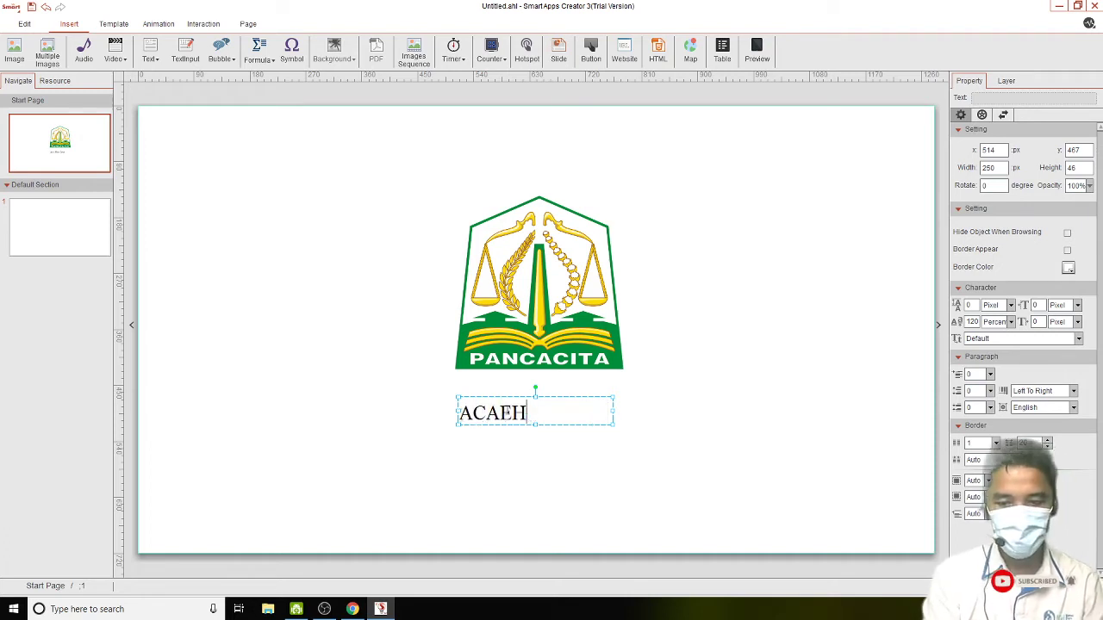
pyautogui.press('BackSpace')
pyautogui.press('BackSpace')
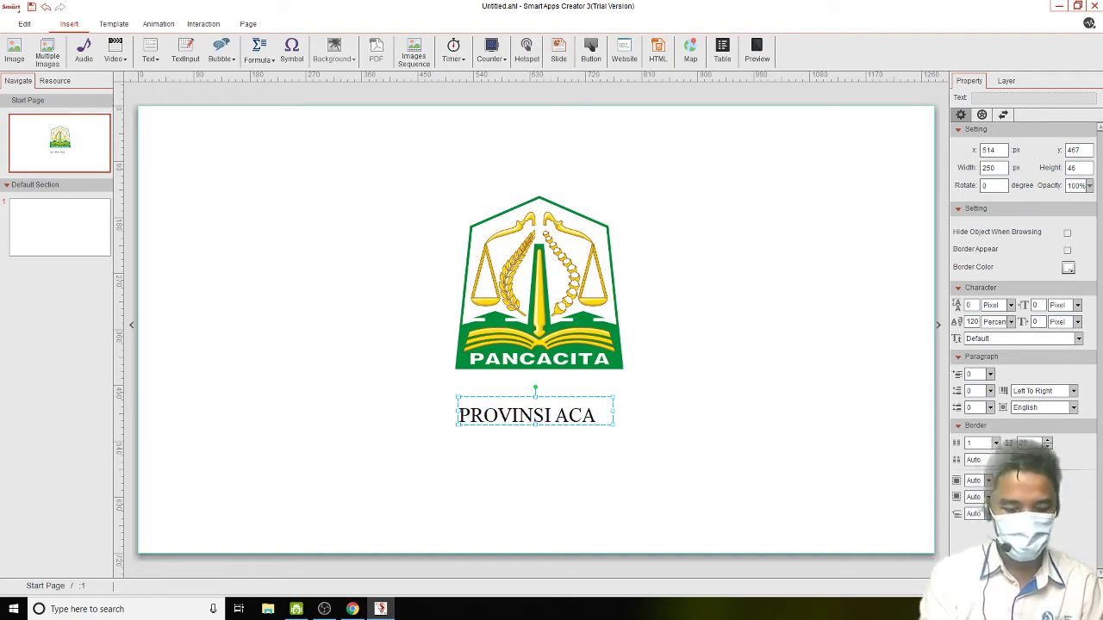
pyautogui.write('EH')
pyautogui.press('Left')
pyautogui.press('Left')
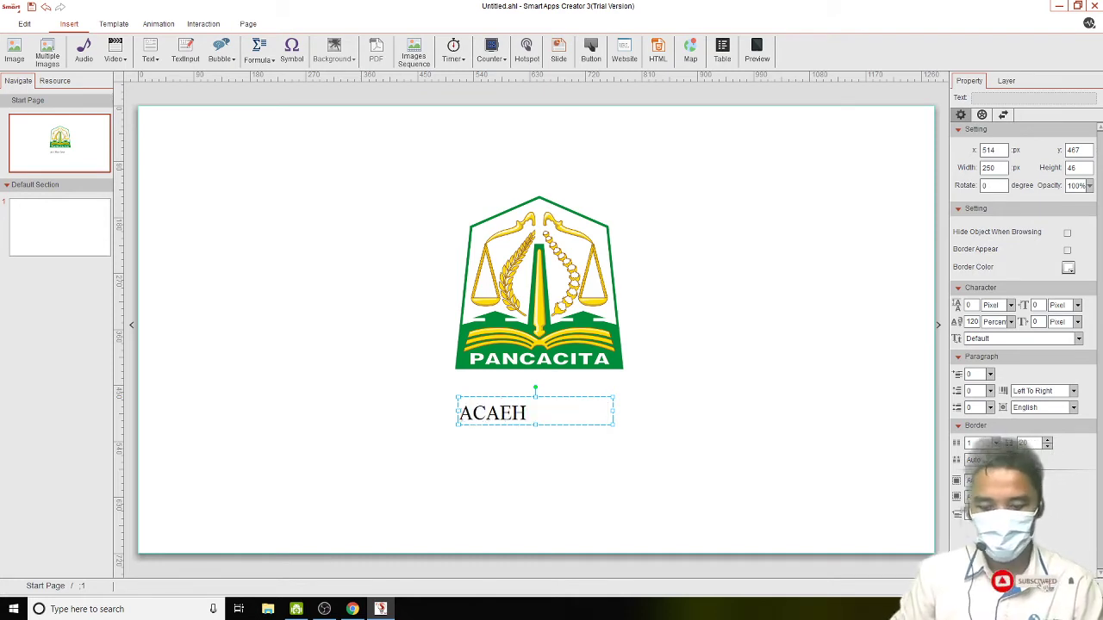
pyautogui.press('BackSpace')
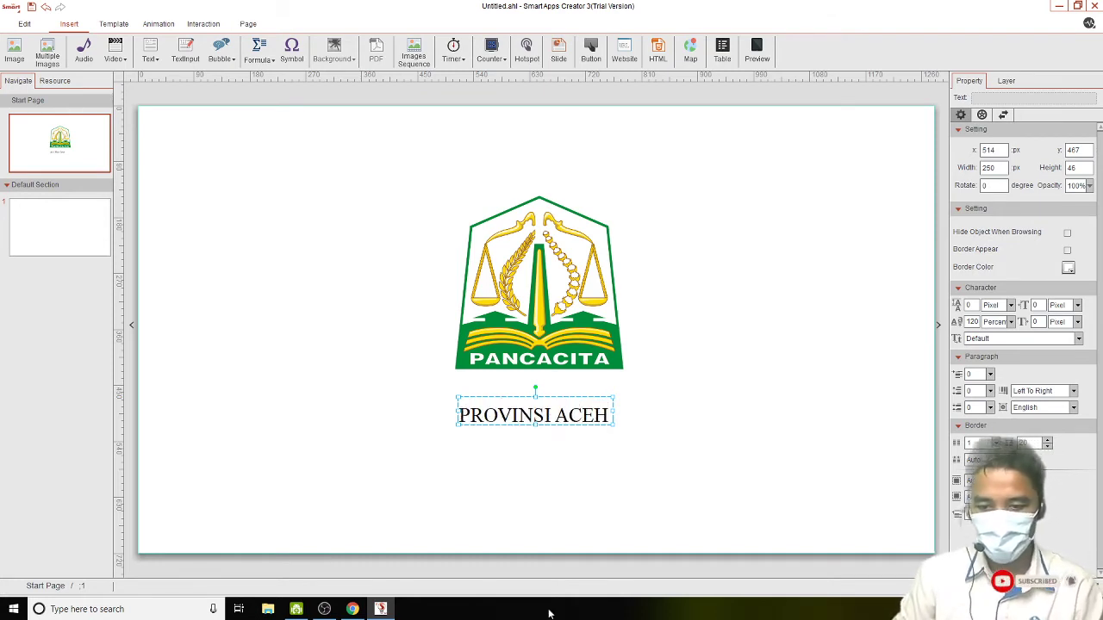
# Step: Resize the title's text box to about 554 × 43 px so the text fits on one line, just below the logo
pyautogui.moveTo(614, 424); pyautogui.dragTo(673, 391)
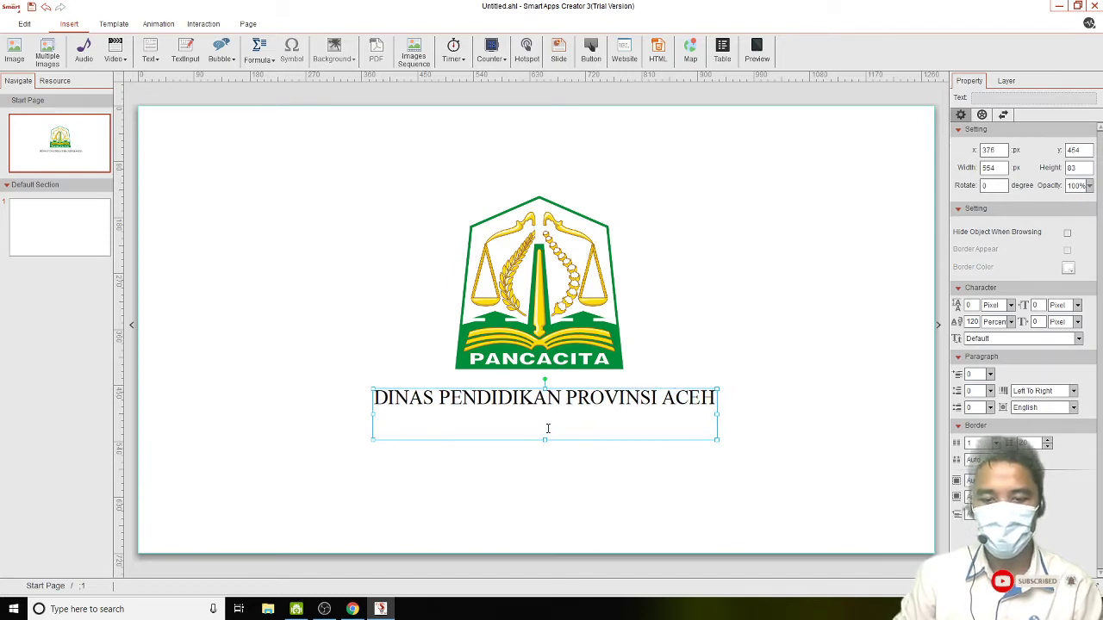
pyautogui.click(547, 428)
pyautogui.moveTo(543, 439); pyautogui.dragTo(546, 419)
pyautogui.click(620, 438)
pyautogui.click(620, 397)
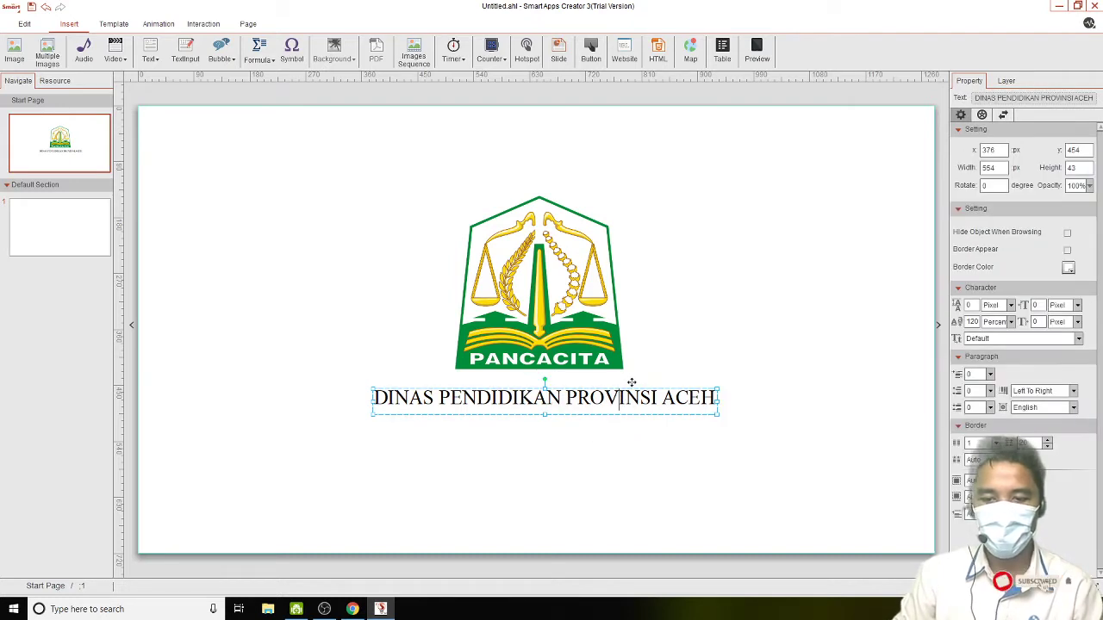
pyautogui.moveTo(633, 387)
pyautogui.mouseDown()
pyautogui.moveTo(691, 387)
pyautogui.moveTo(529, 389)
pyautogui.moveTo(634, 387)
pyautogui.mouseUp()
pyautogui.click(713, 348)
pyautogui.click(648, 392)
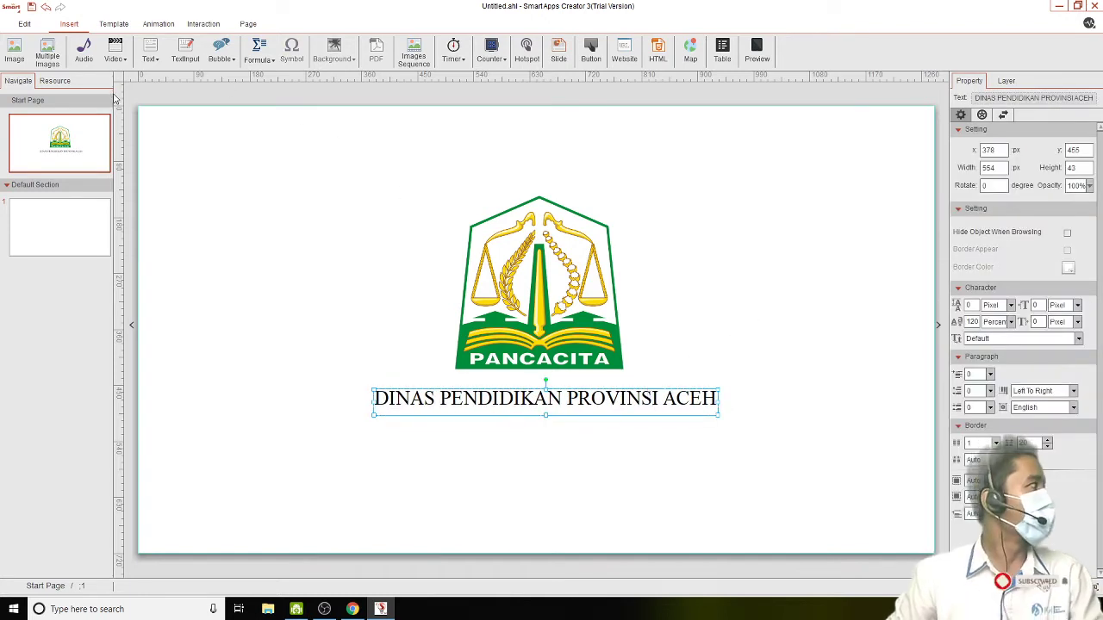
# Step: Centre the department title's text box and the Aceh logo horizontally on the page
pyautogui.click(122, 28)
pyautogui.click(30, 28)
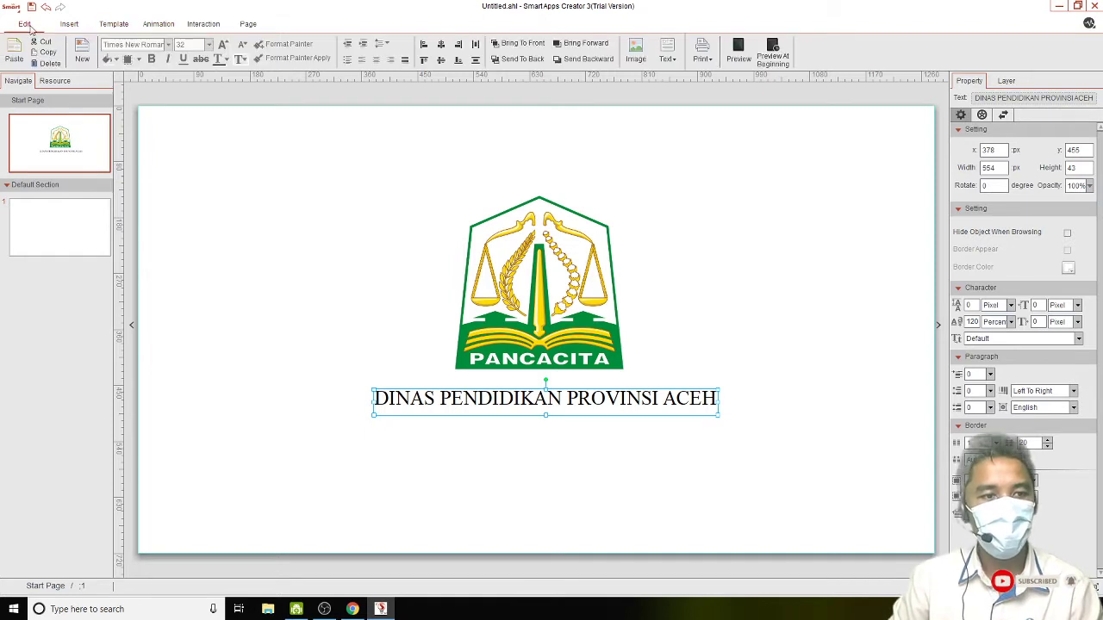
pyautogui.click(441, 46)
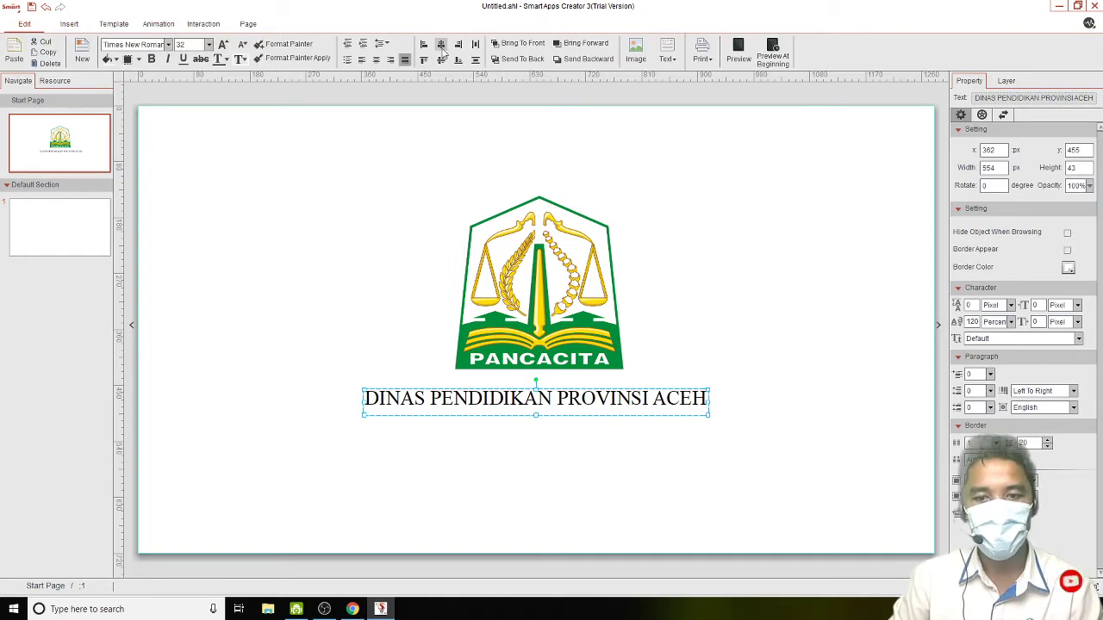
pyautogui.click(699, 243)
pyautogui.click(550, 260)
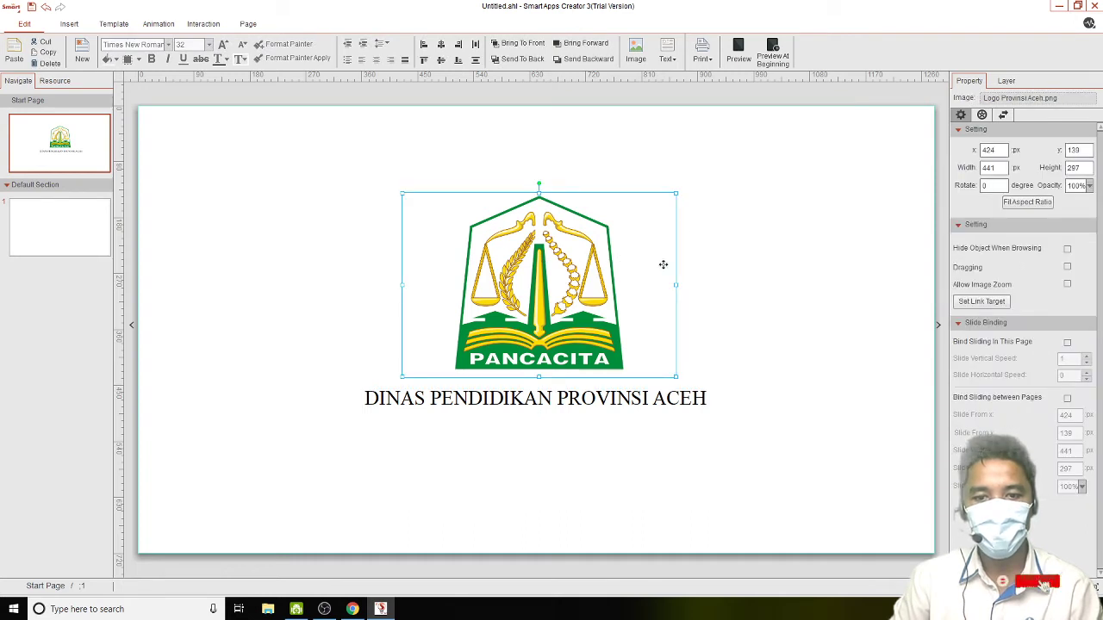
pyautogui.click(440, 44)
pyautogui.click(717, 345)
pyautogui.click(610, 396)
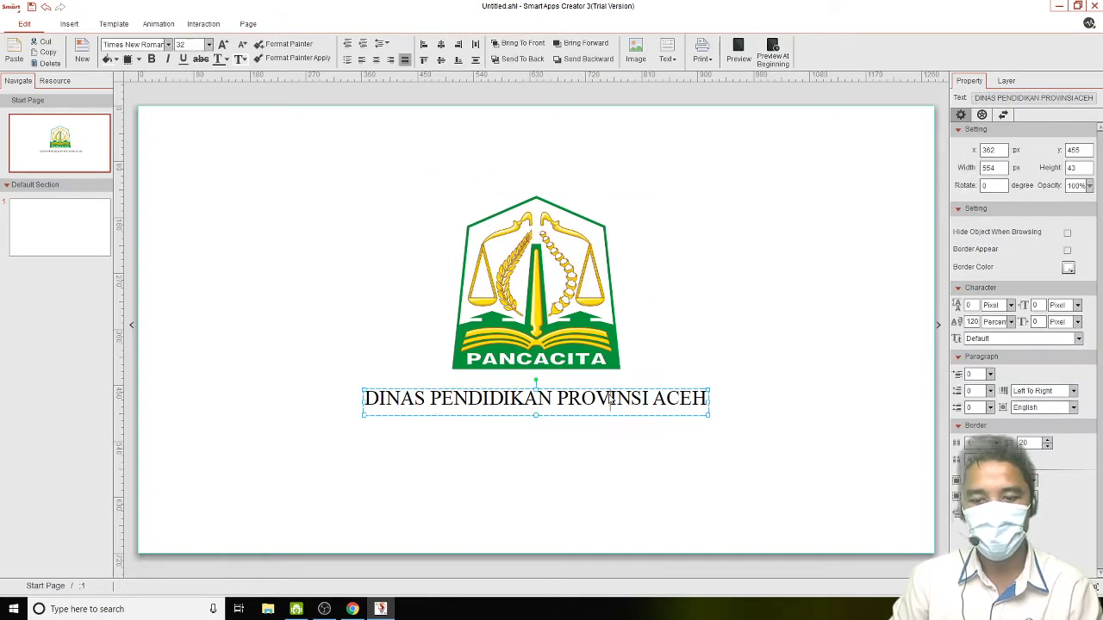
pyautogui.click(550, 306)
pyautogui.click(699, 315)
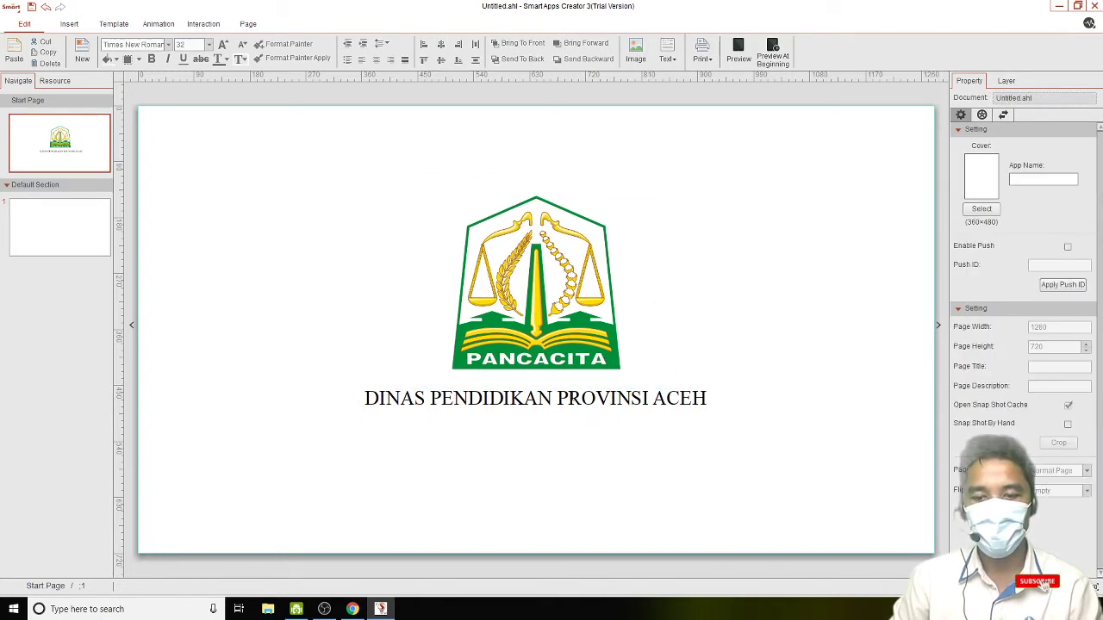
pyautogui.click(610, 398)
pyautogui.click(761, 302)
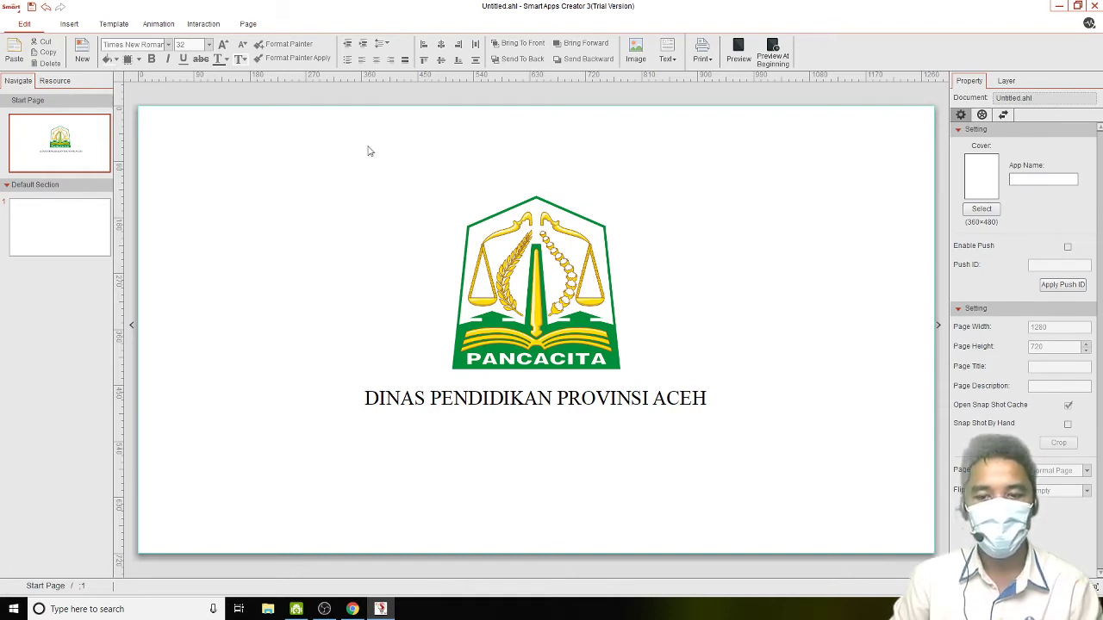
pyautogui.click(69, 26)
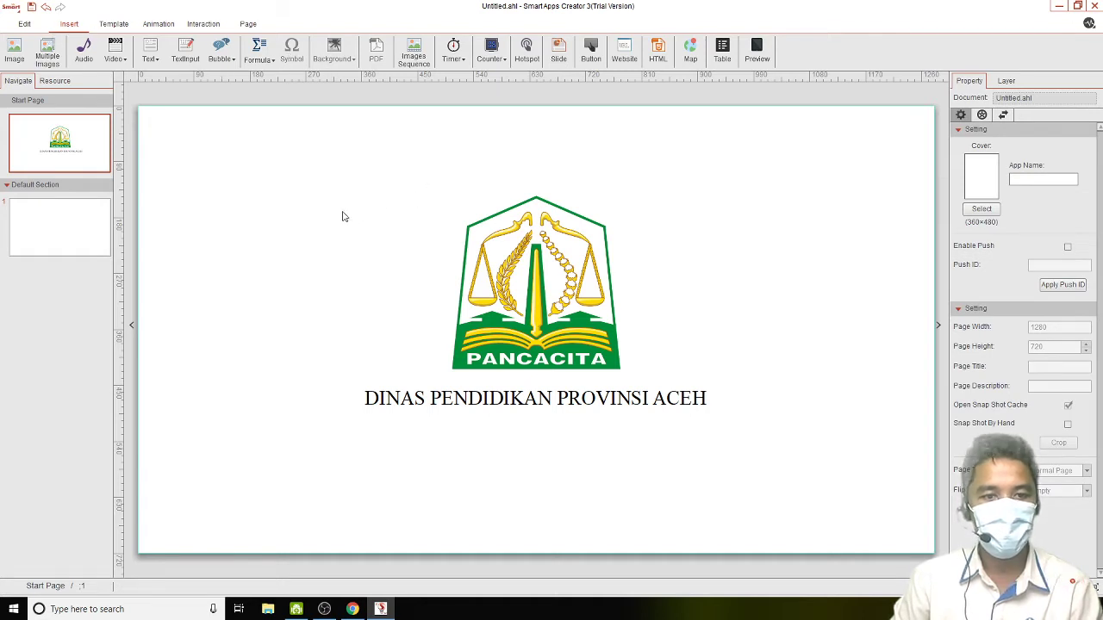
pyautogui.click(26, 24)
pyautogui.click(69, 25)
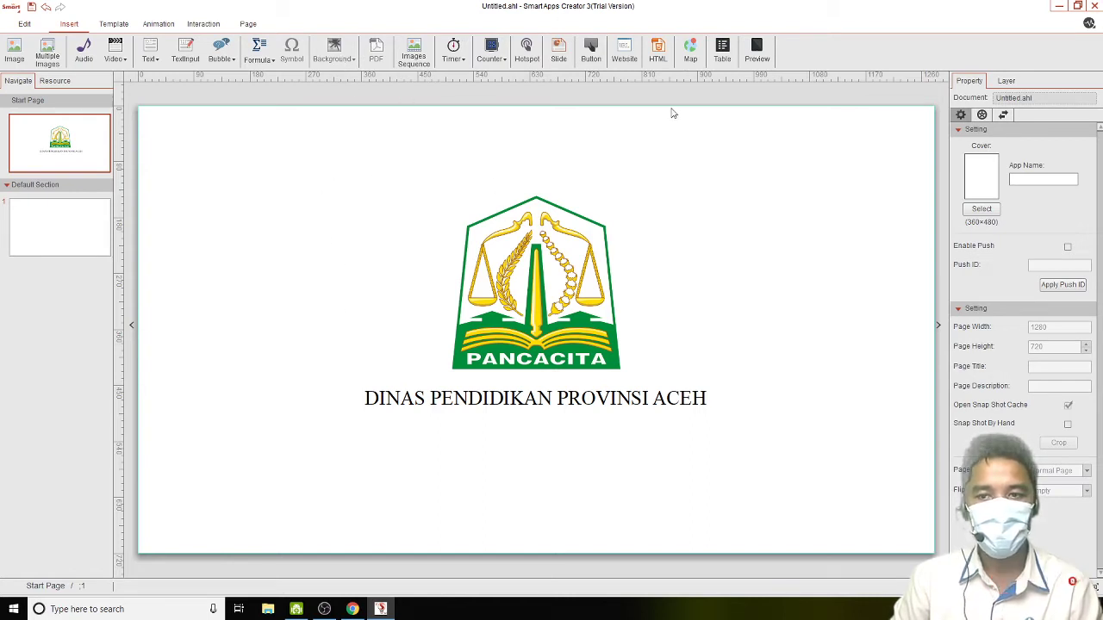
pyautogui.click(67, 216)
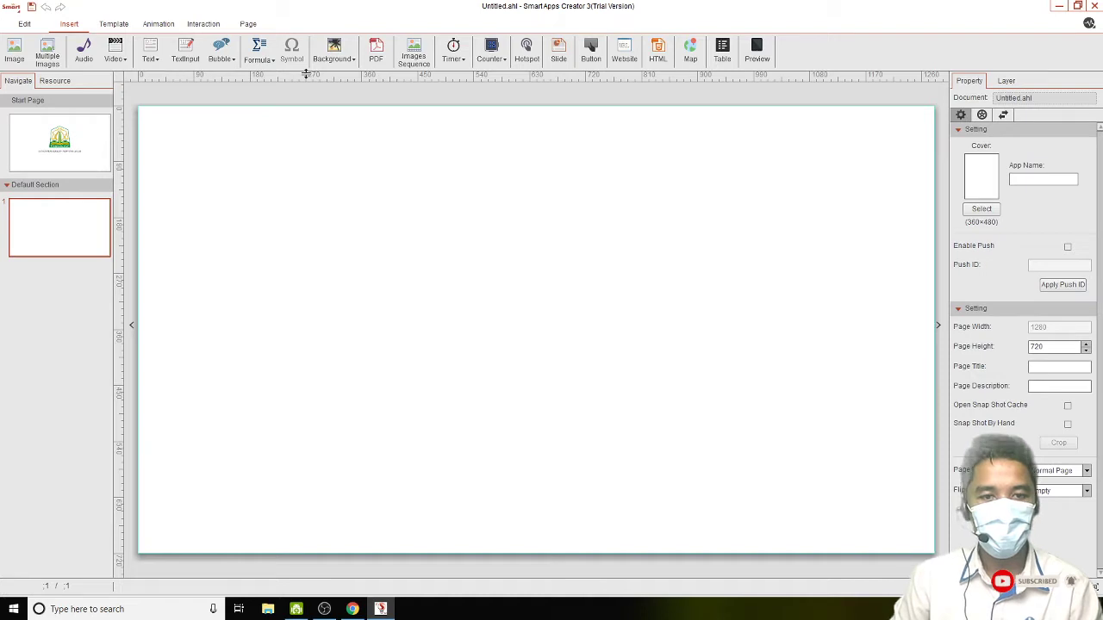
pyautogui.click(79, 140)
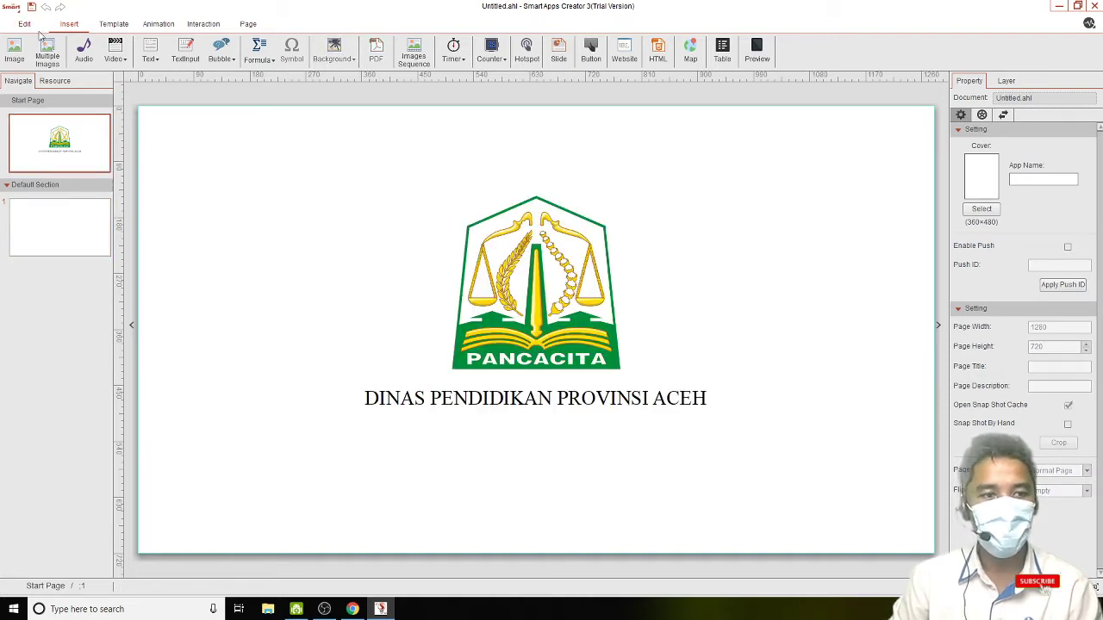
# Step: Insert the image "bg1" from the GAMBAR folder on the Start Page
pyautogui.click(17, 57)
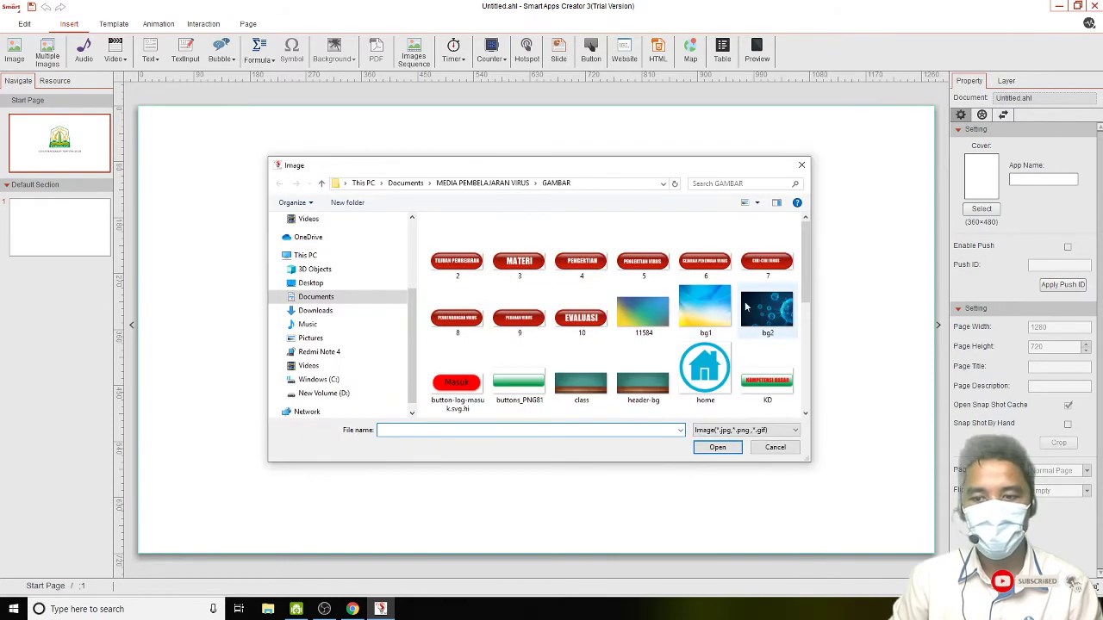
pyautogui.click(717, 312)
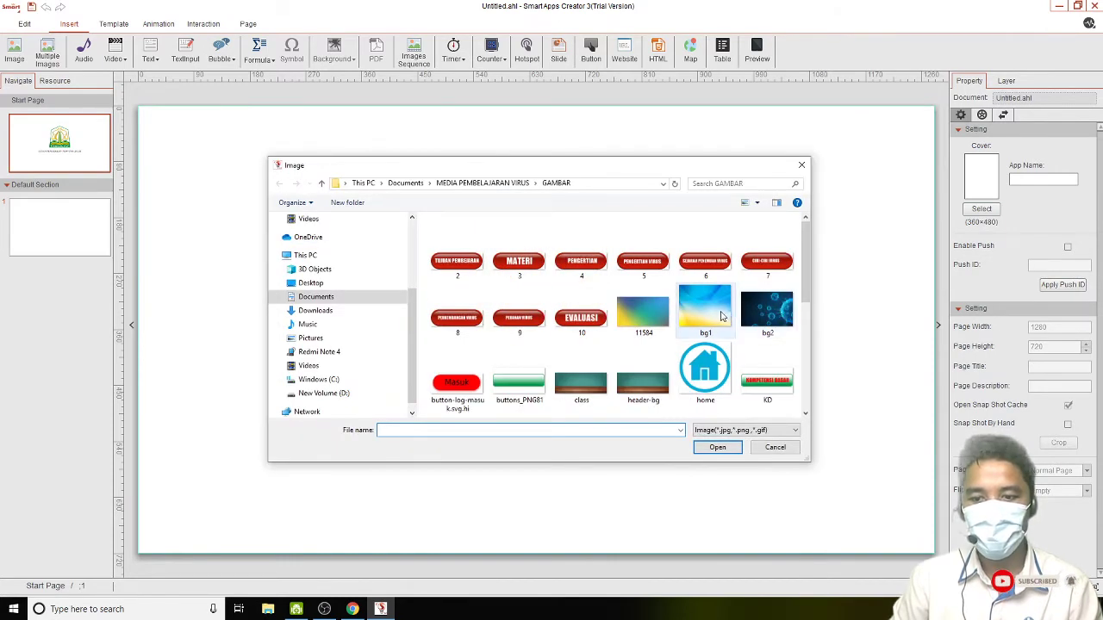
pyautogui.click(716, 447)
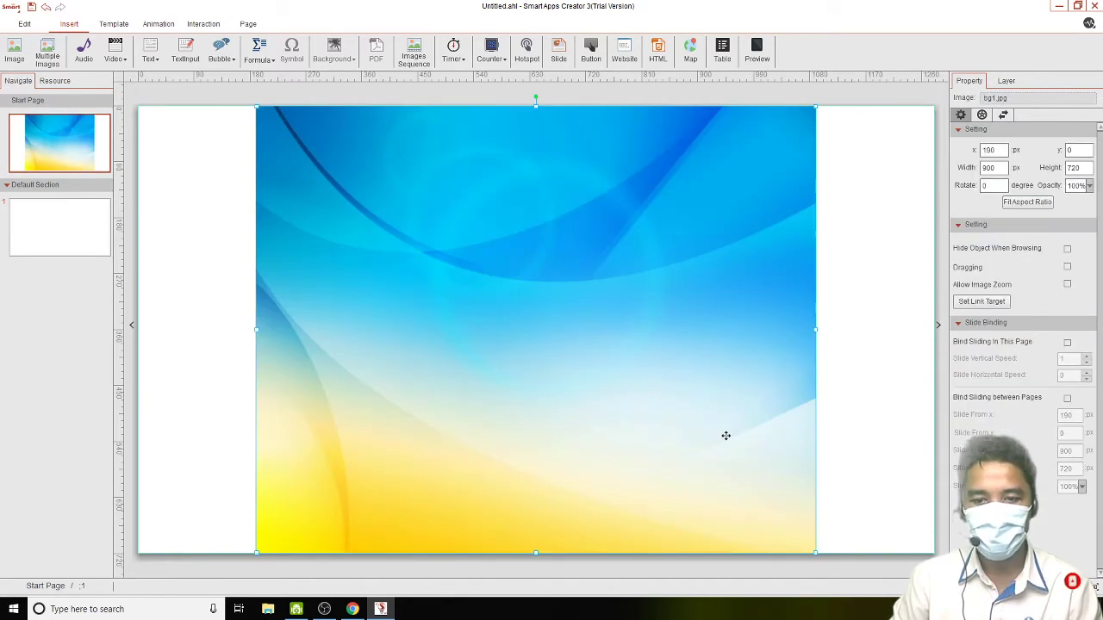
# Step: Move the bg1 image to the page's upper-left corner and stretch it to about 1283 × 722 px to cover the page
pyautogui.moveTo(749, 245); pyautogui.dragTo(631, 241)
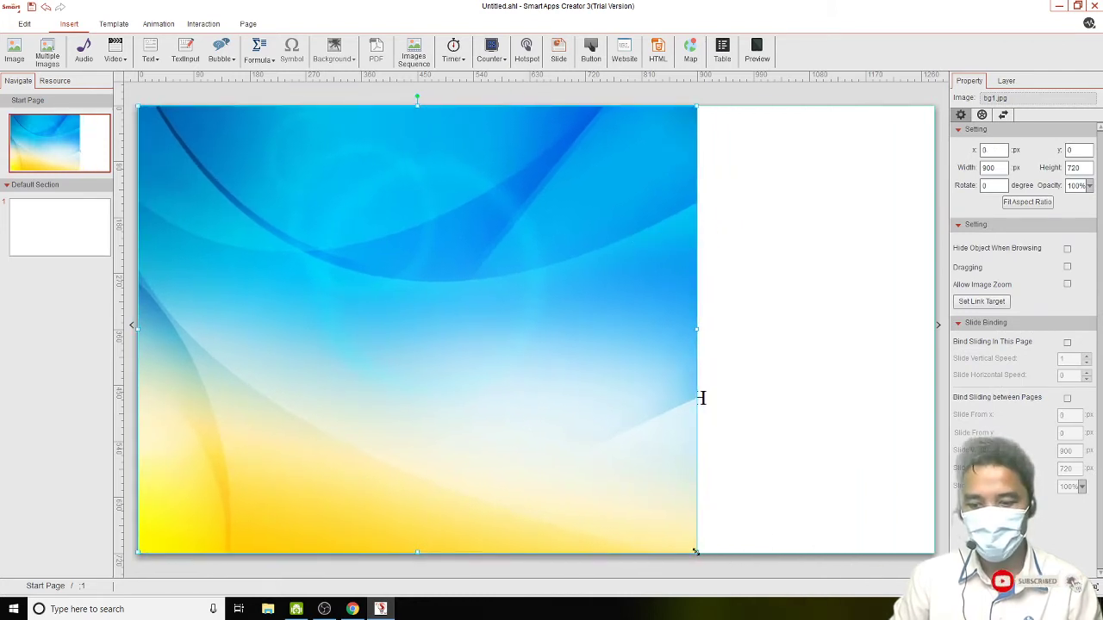
pyautogui.moveTo(696, 551); pyautogui.dragTo(696, 495)
pyautogui.moveTo(698, 330); pyautogui.dragTo(933, 327)
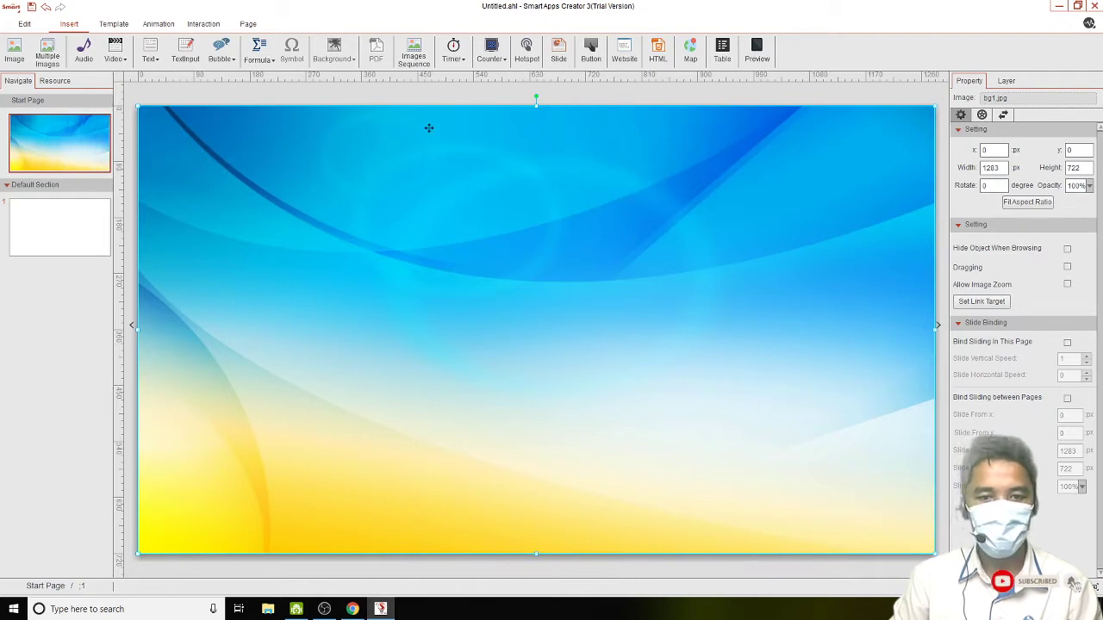
# Step: Send the bg1 background image to the back, behind the logo and the department title
pyautogui.click(429, 96)
pyautogui.click(492, 185)
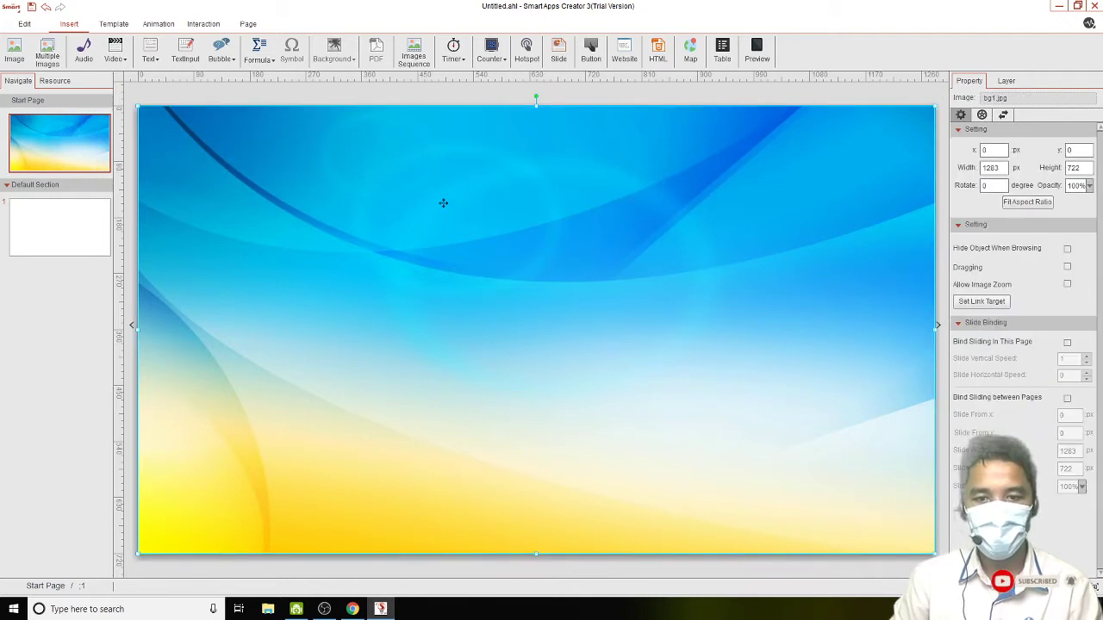
pyautogui.rightClick(426, 150)
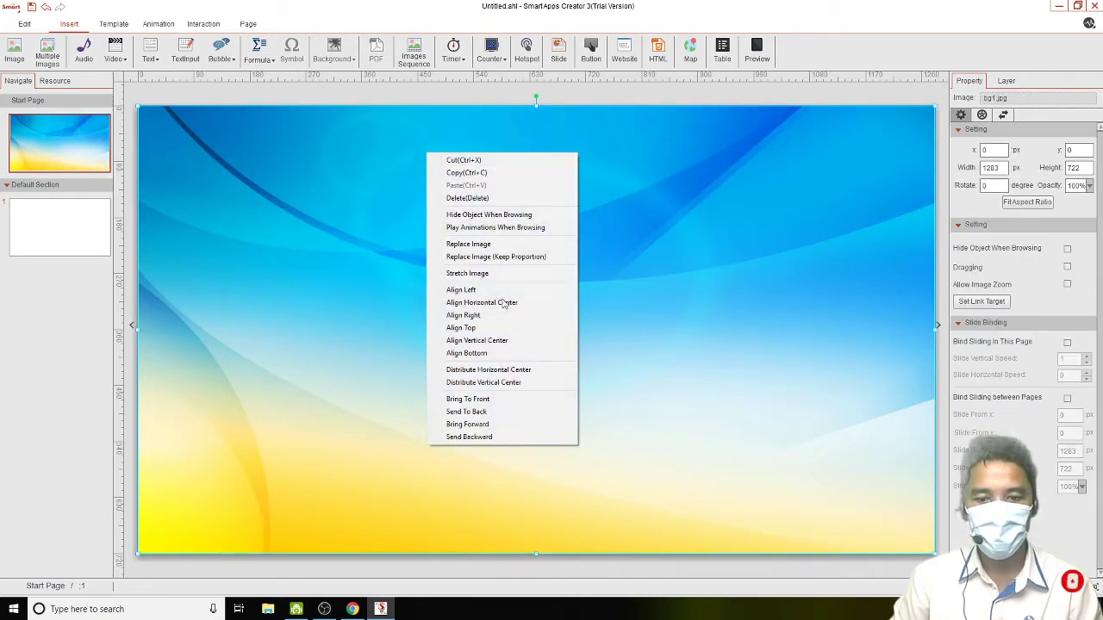
pyautogui.click(466, 412)
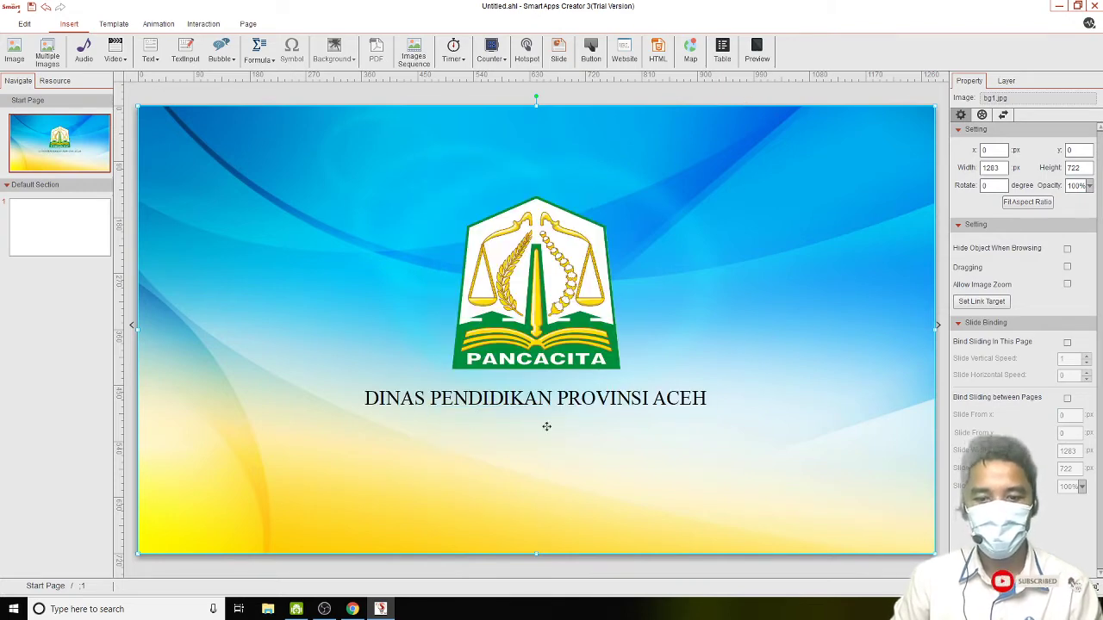
# Step: Try bold formatting on the whole department title below the logo
pyautogui.click(566, 406)
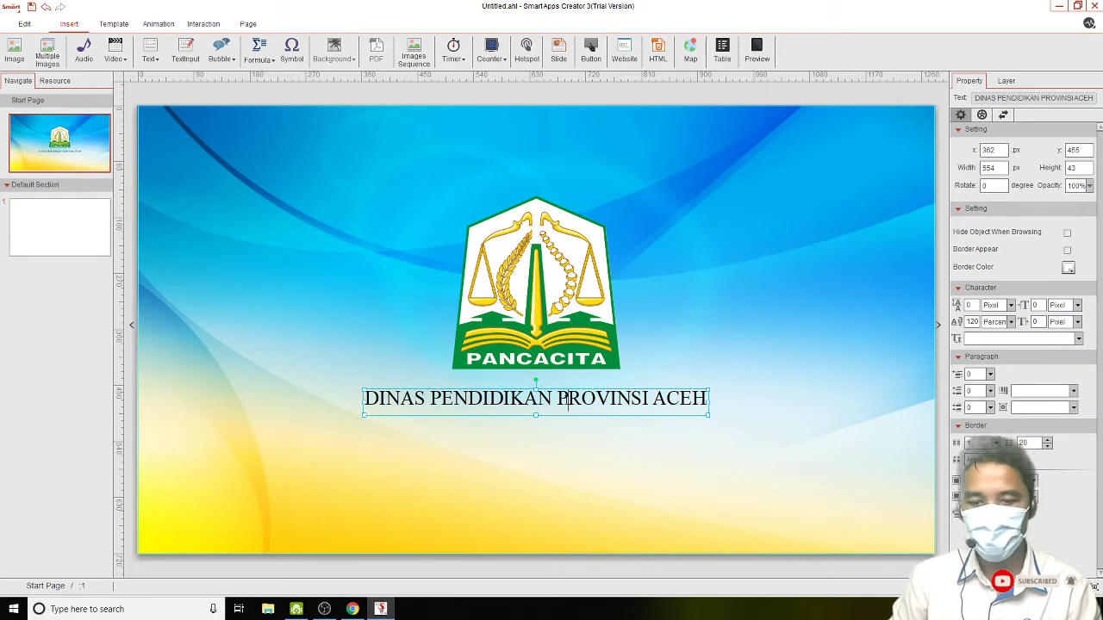
pyautogui.doubleClick(564, 399)
pyautogui.click(709, 352)
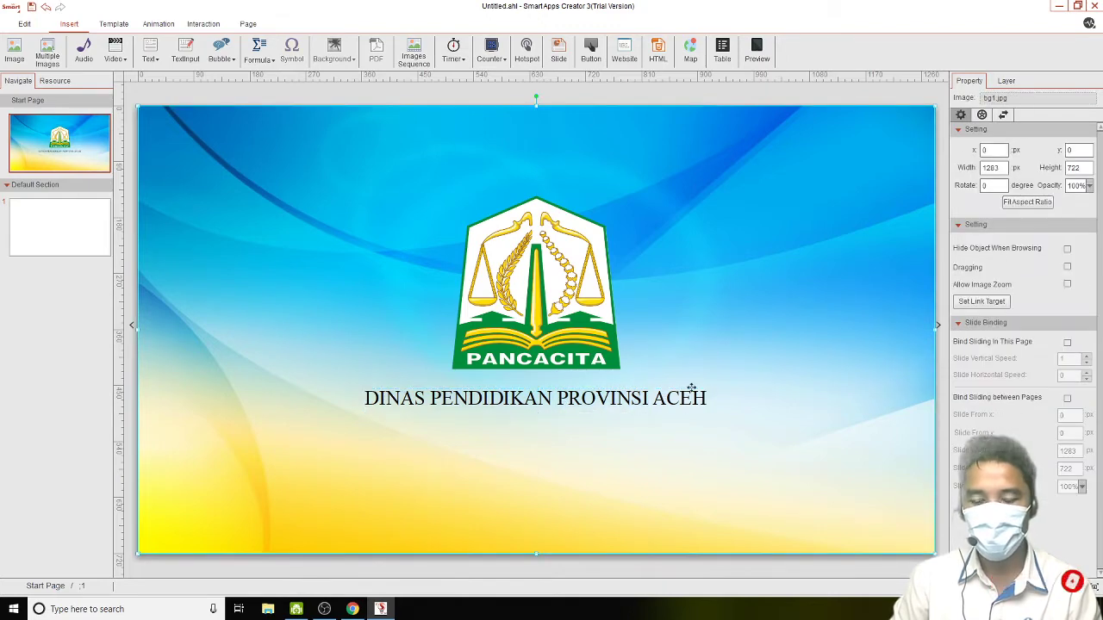
pyautogui.click(580, 402)
pyautogui.doubleClick(574, 399)
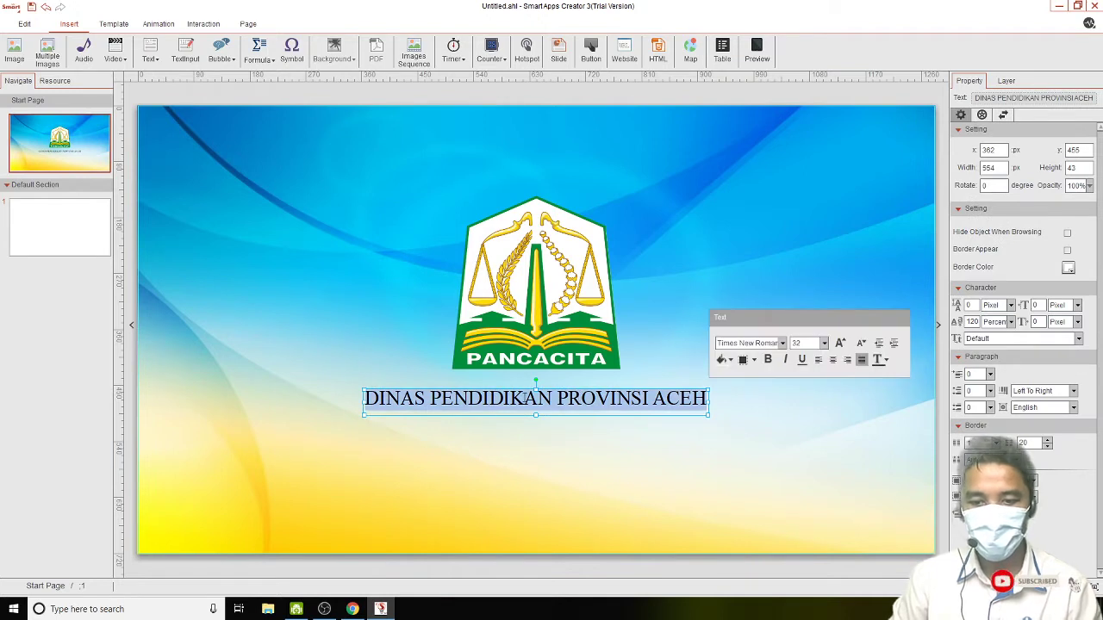
pyautogui.click(767, 367)
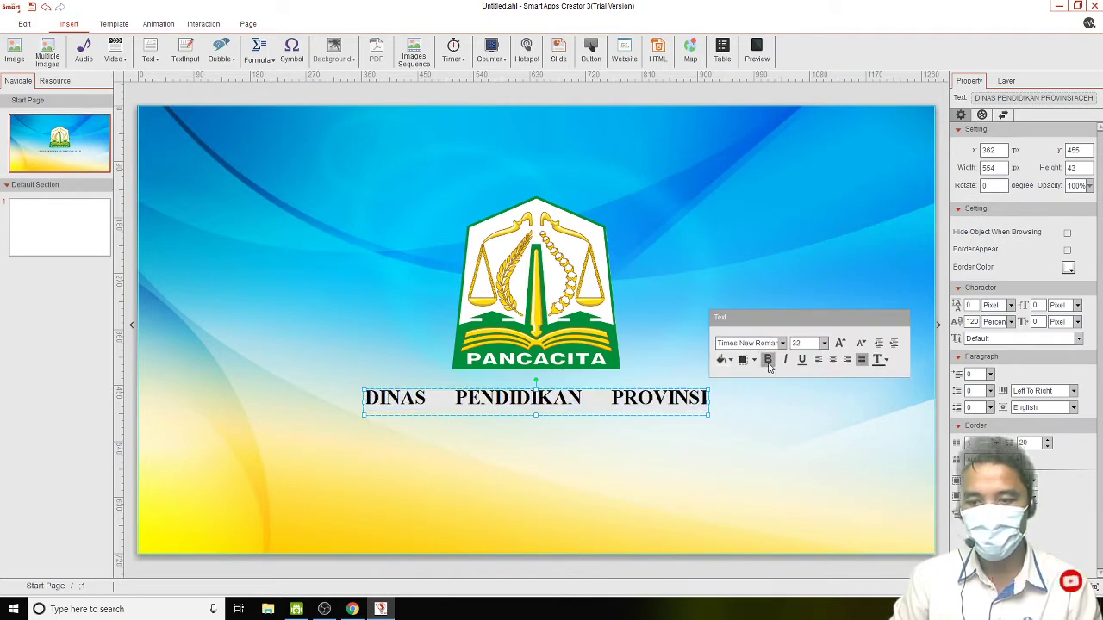
pyautogui.click(769, 364)
# Step: Set the font of the department title to Bahnschrift
pyautogui.click(781, 343)
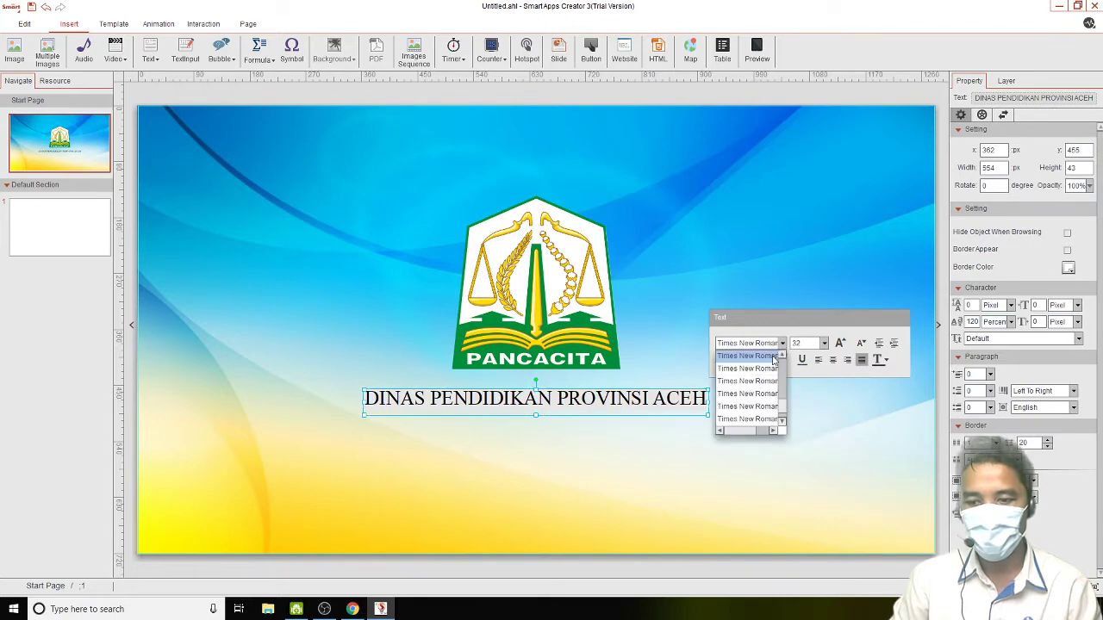
pyautogui.moveTo(781, 417); pyautogui.dragTo(784, 366)
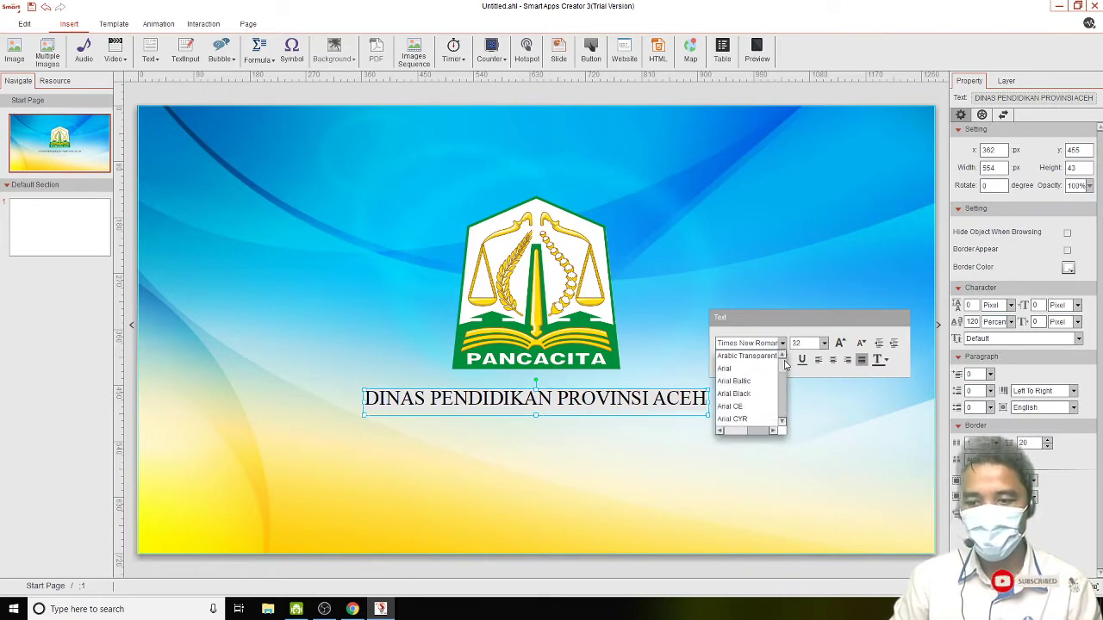
pyautogui.click(746, 355)
pyautogui.press('Down')
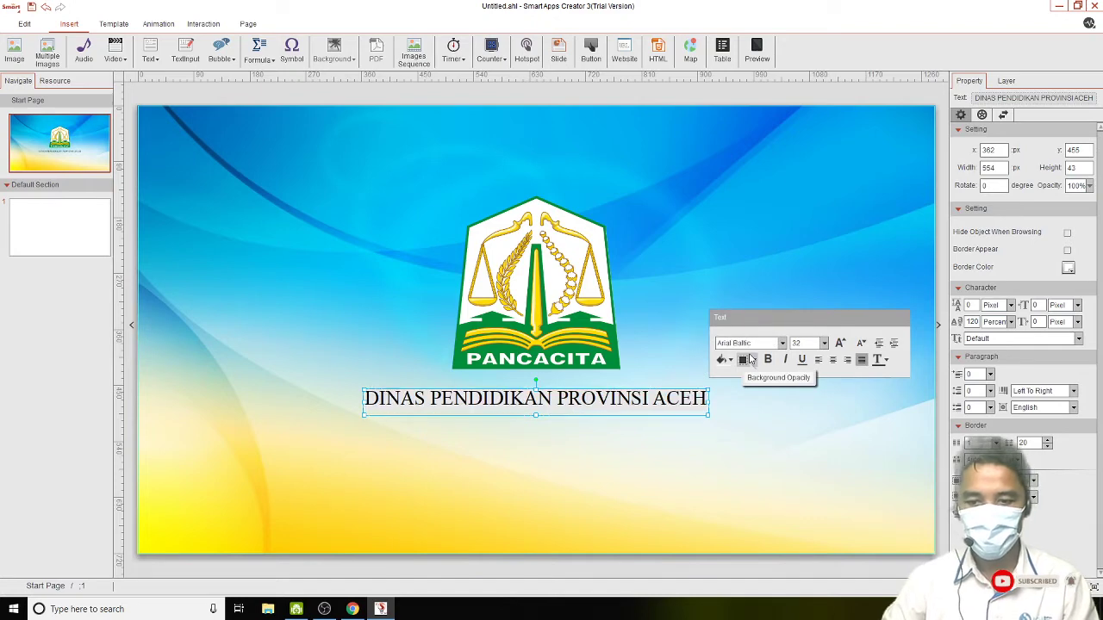
pyautogui.press('Down')
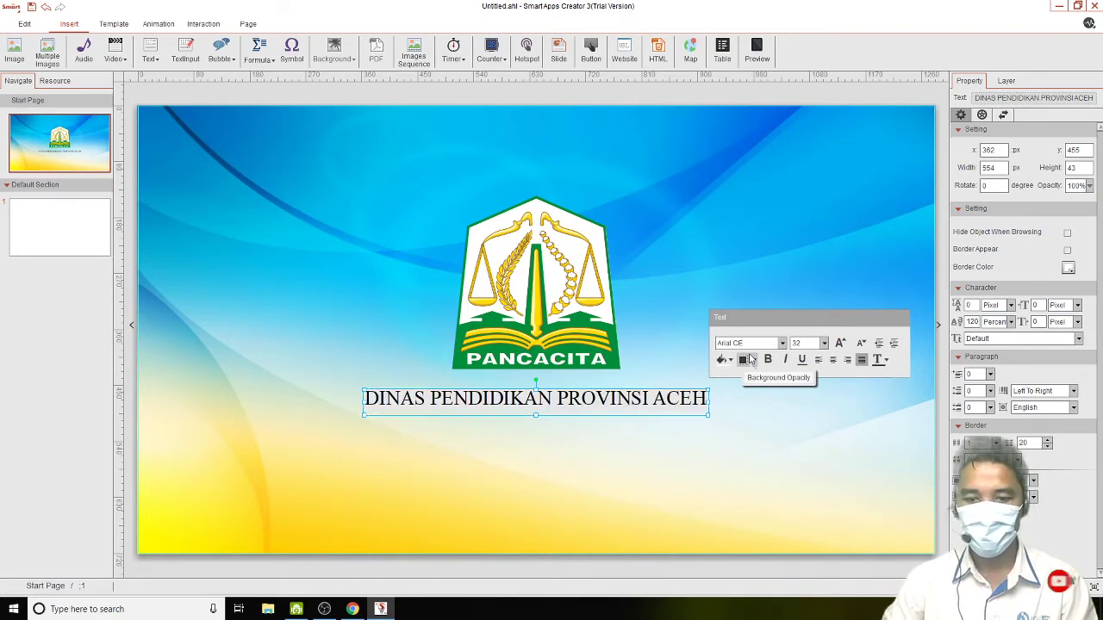
pyautogui.press('Down')
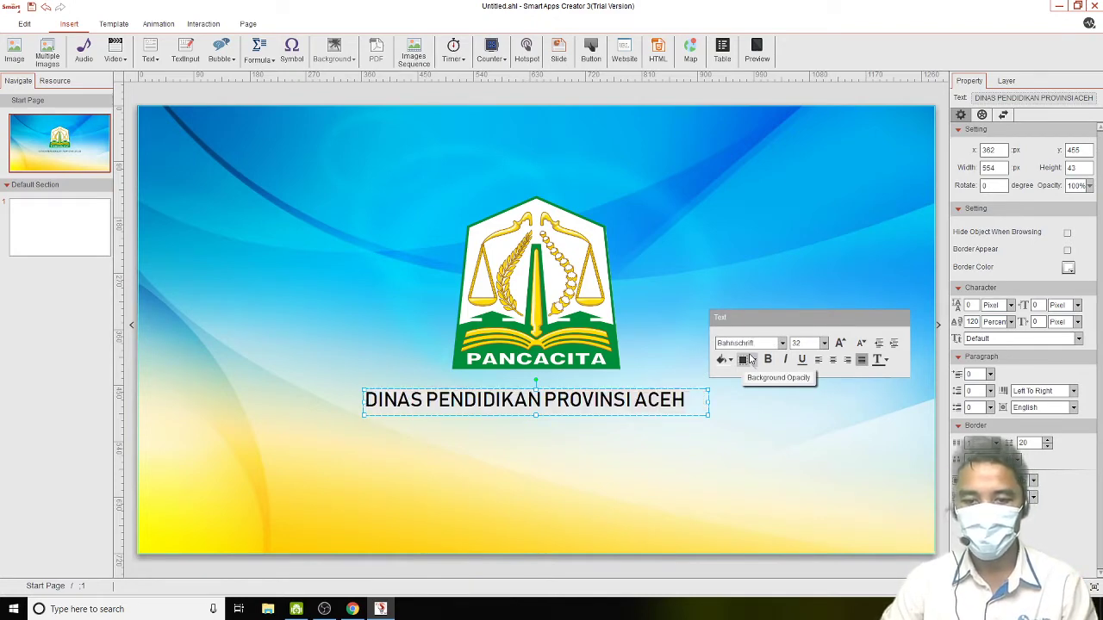
pyautogui.press('Down')
pyautogui.press('Up')
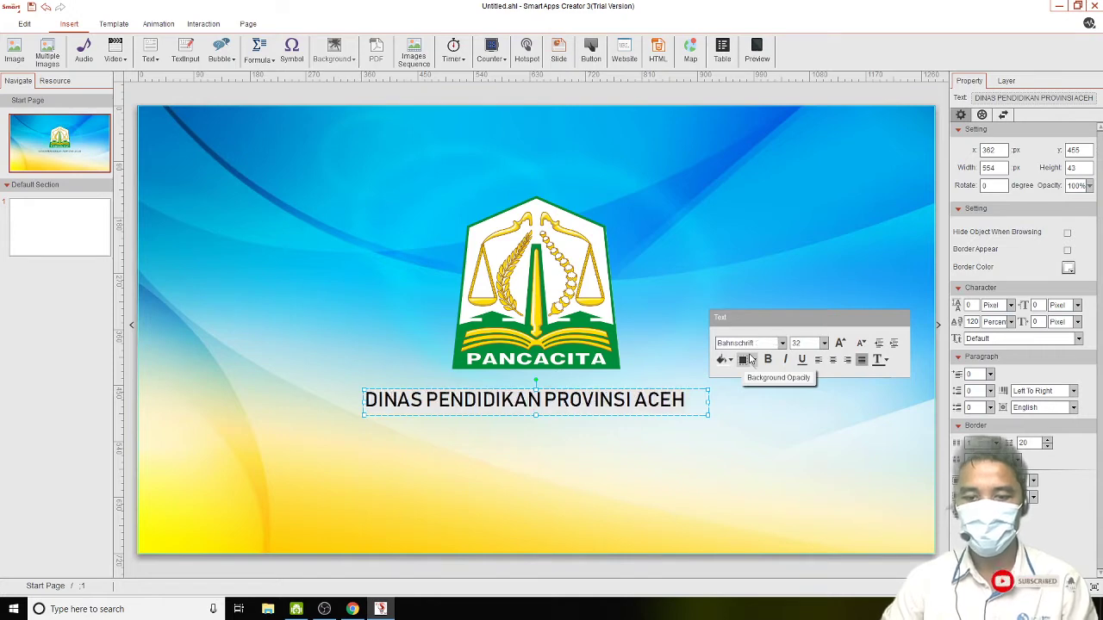
pyautogui.click(730, 199)
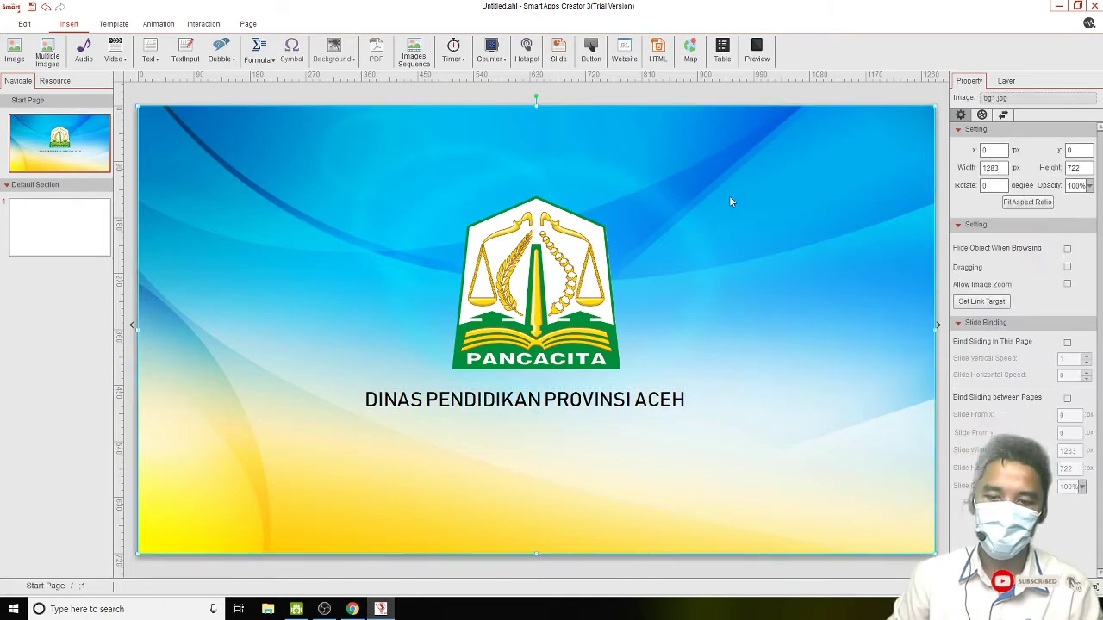
# Step: Center-align the department title text within its text box below the logo
pyautogui.click(609, 405)
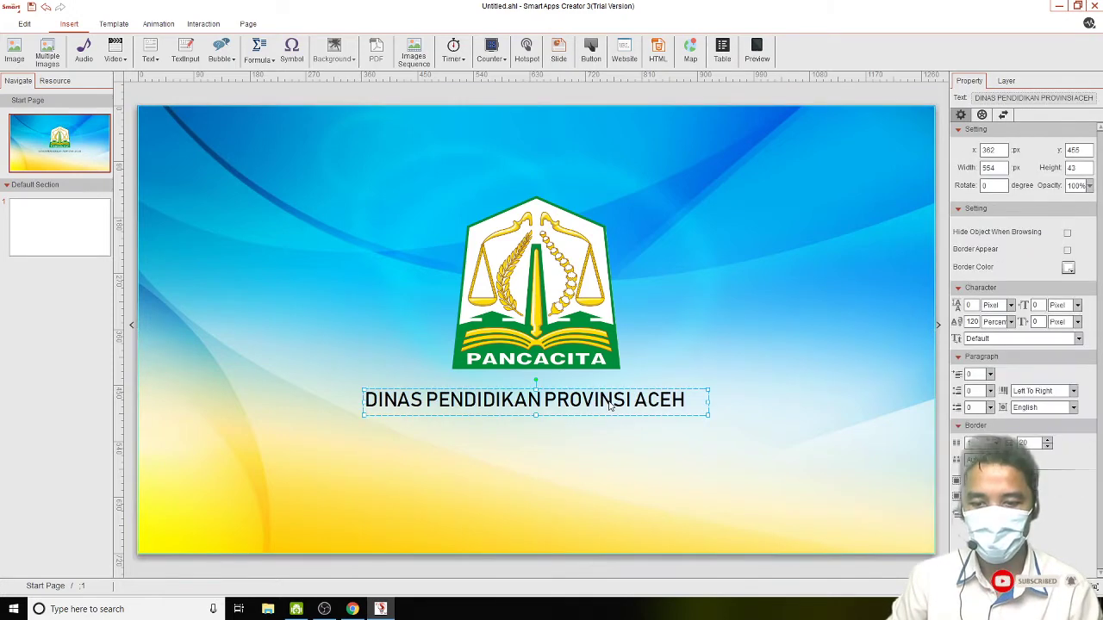
pyautogui.click(24, 23)
pyautogui.click(822, 251)
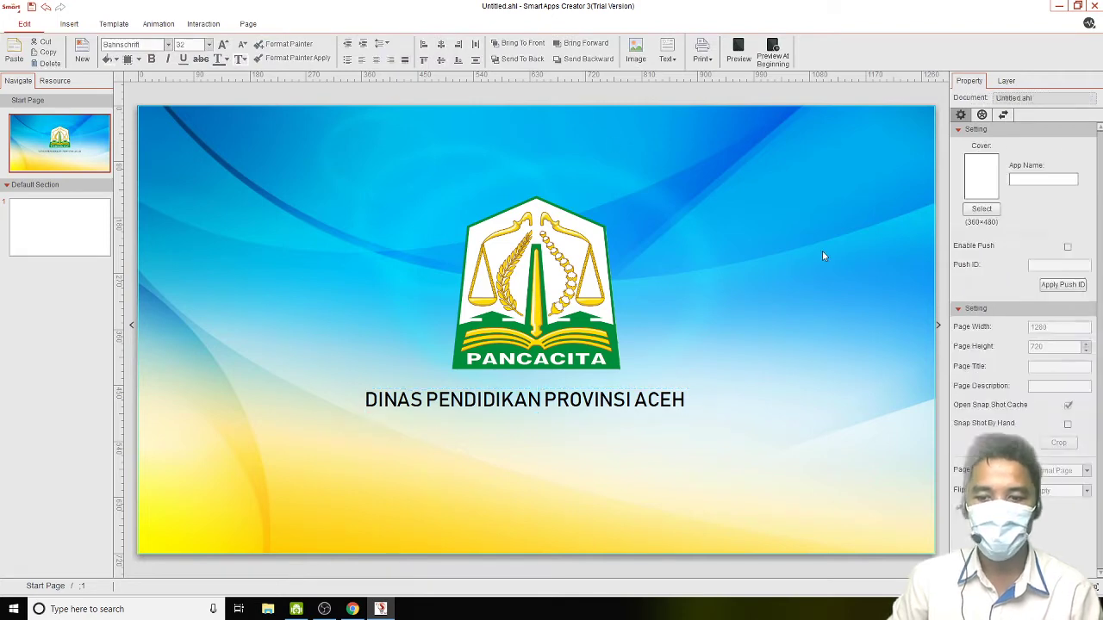
pyautogui.click(622, 398)
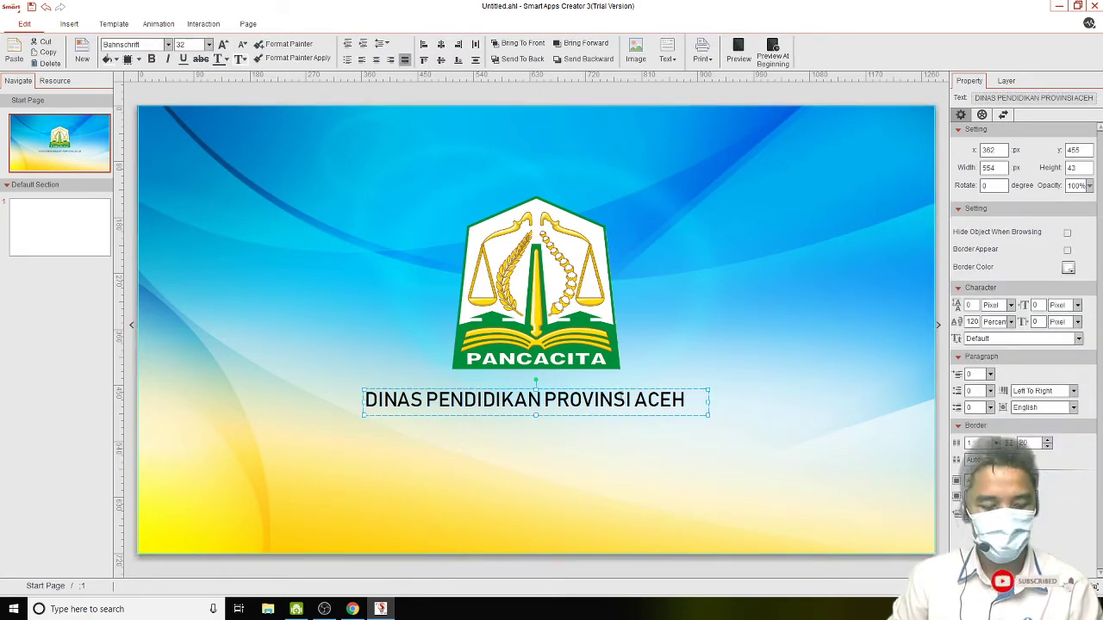
pyautogui.hotkey('ctrl', 'a')
pyautogui.click(832, 360)
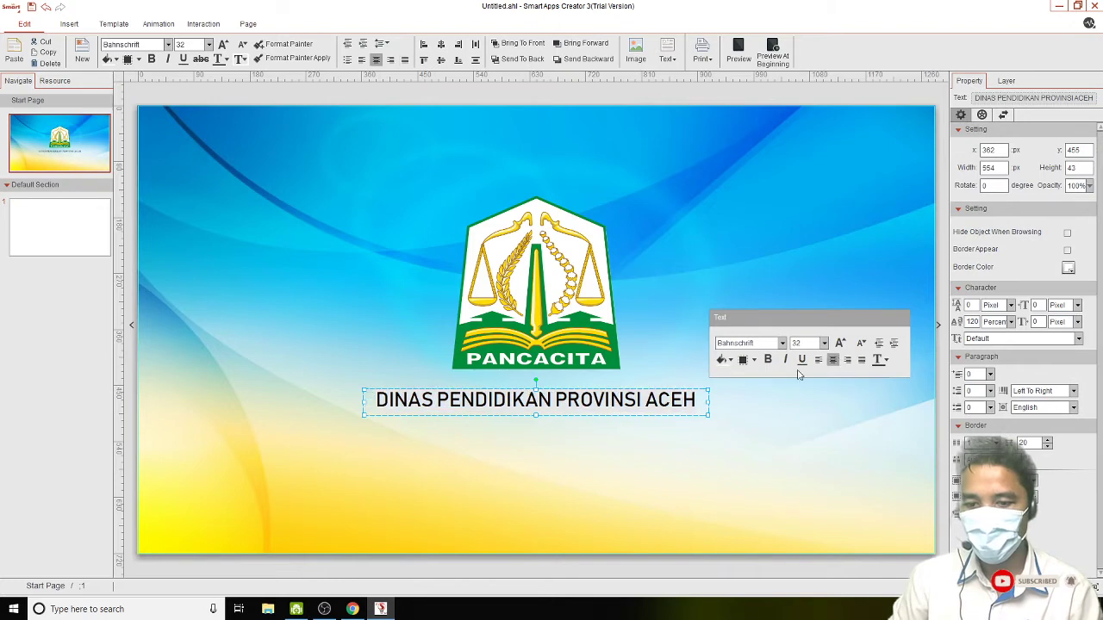
pyautogui.click(691, 304)
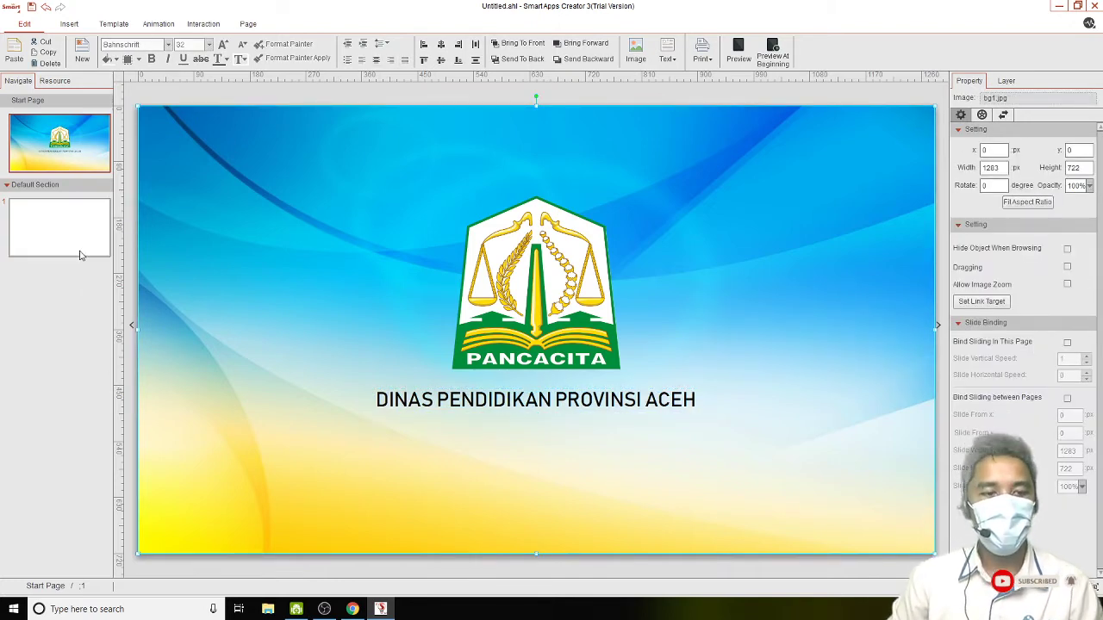
pyautogui.click(73, 223)
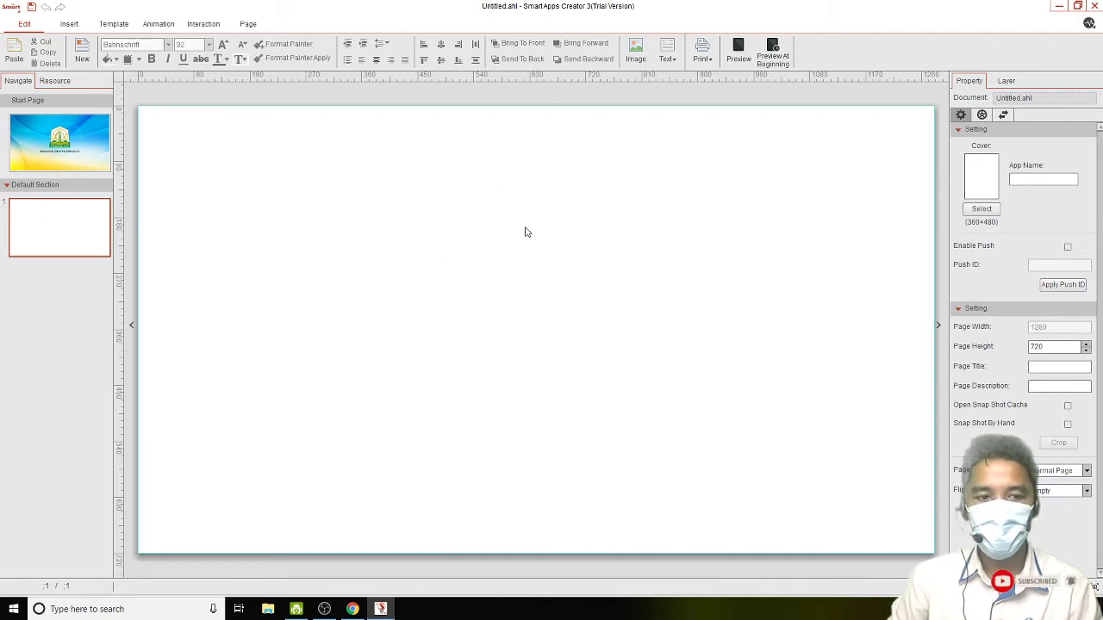
pyautogui.rightClick(44, 185)
pyautogui.click(32, 204)
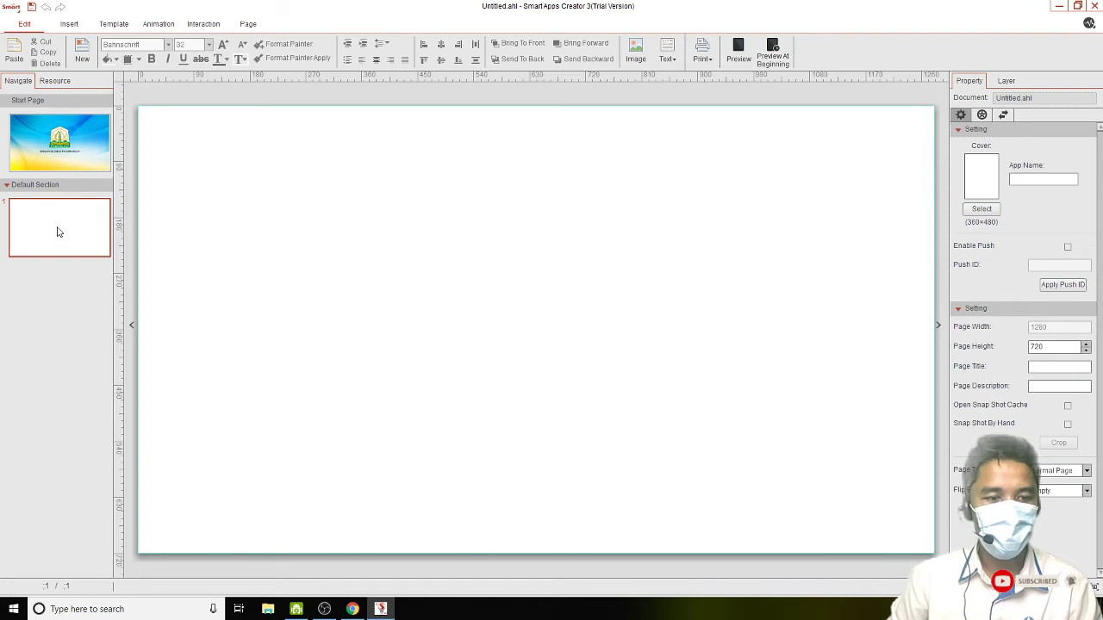
pyautogui.rightClick(58, 232)
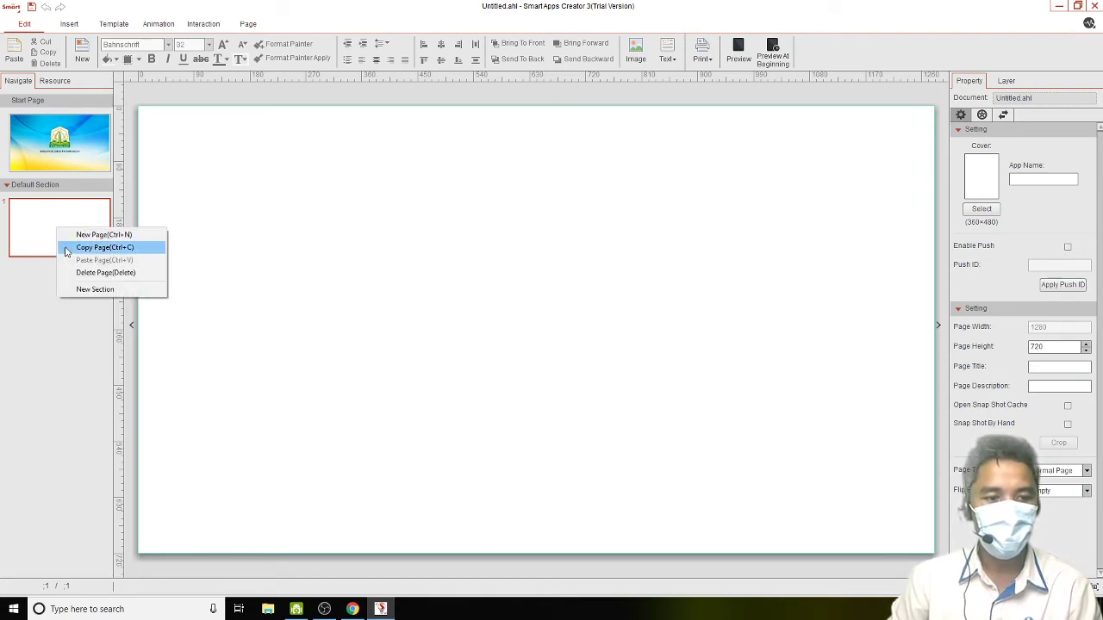
pyautogui.click(39, 295)
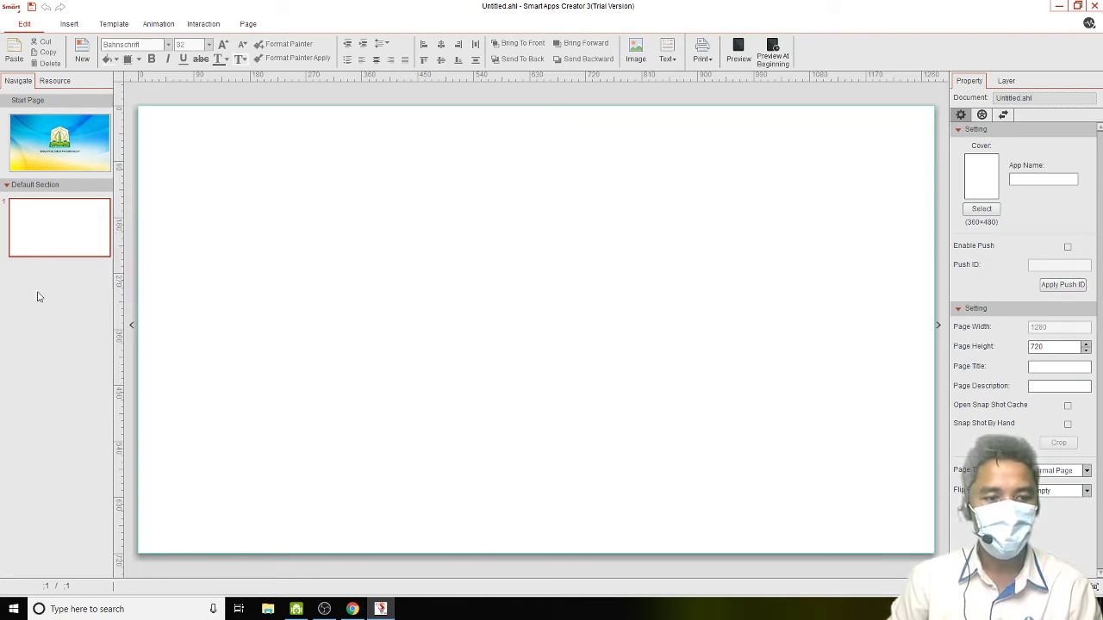
# Step: Rename the default section below the Start Page as Halaman Masuk
pyautogui.rightClick(47, 188)
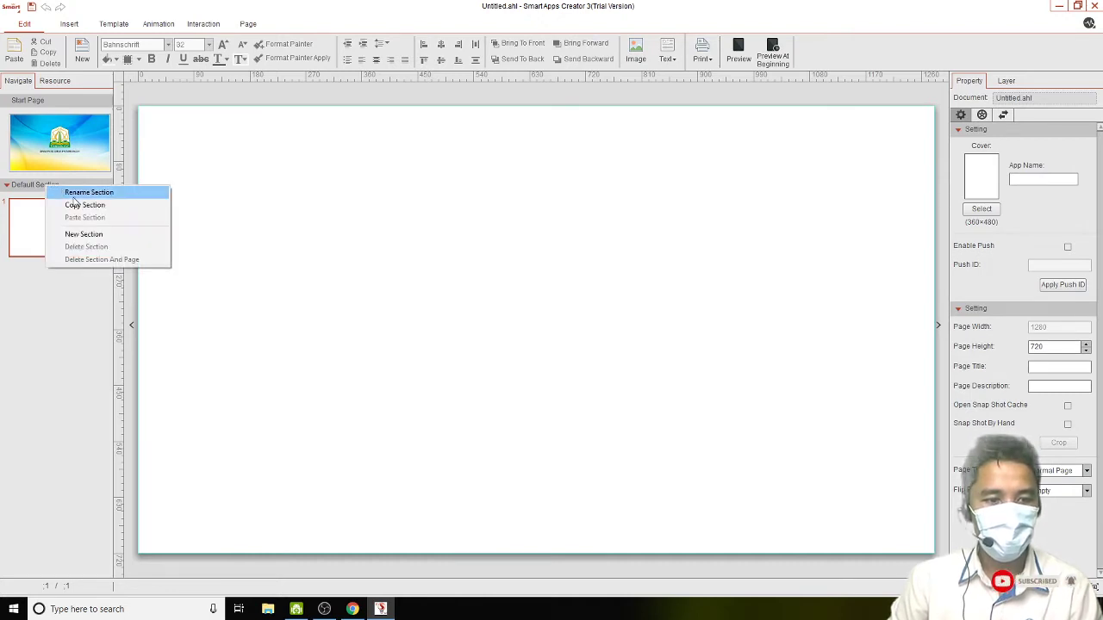
pyautogui.click(79, 191)
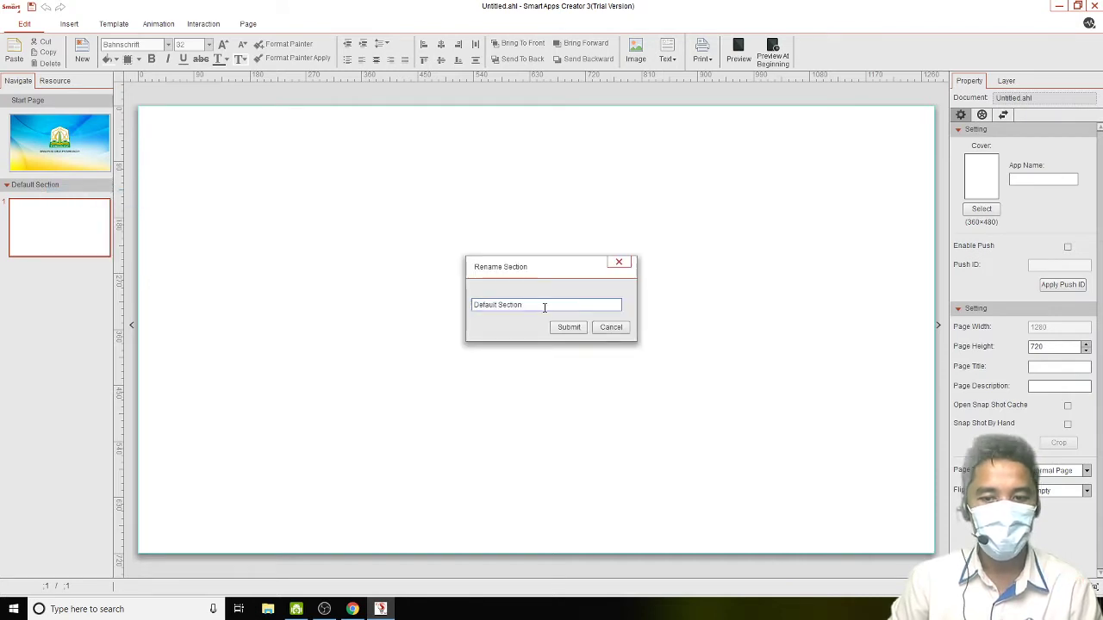
pyautogui.moveTo(548, 305); pyautogui.dragTo(439, 308)
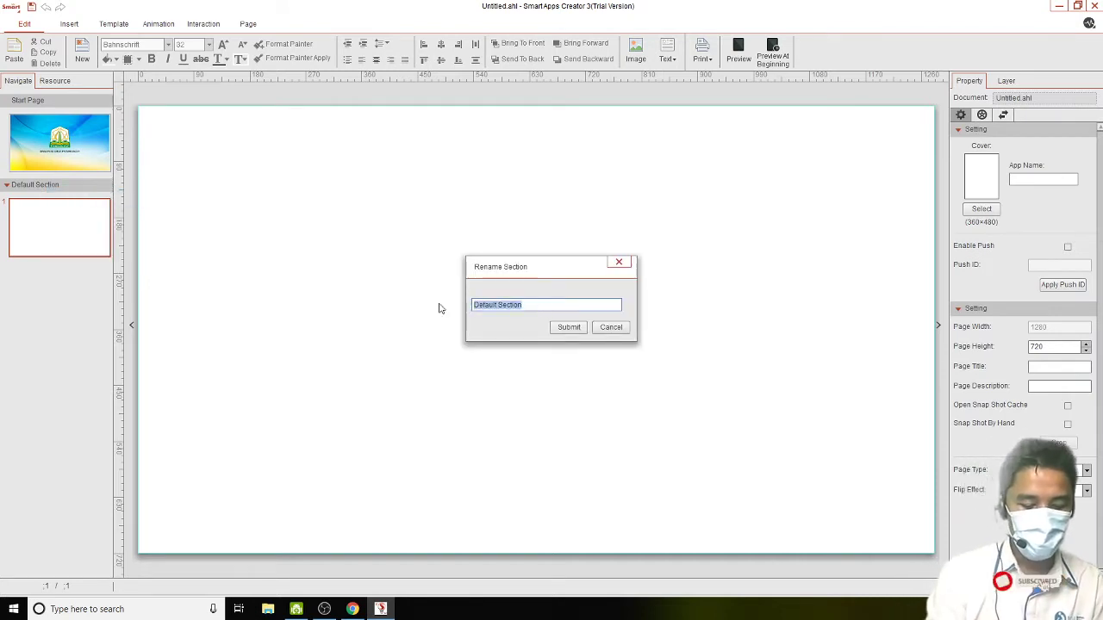
pyautogui.write('Opebn')
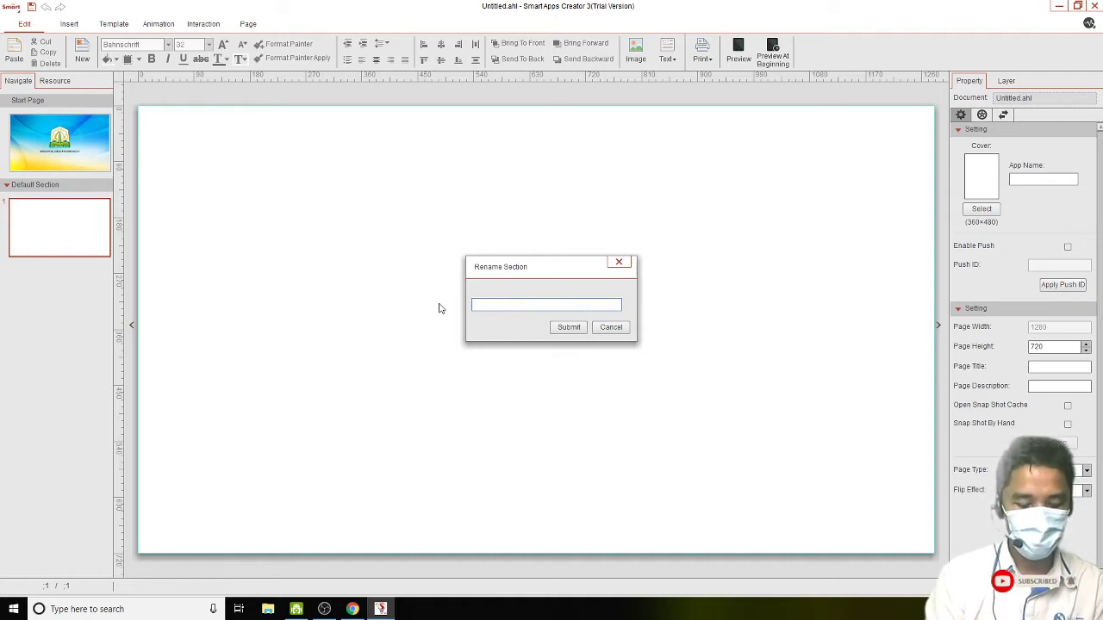
pyautogui.write('Hala')
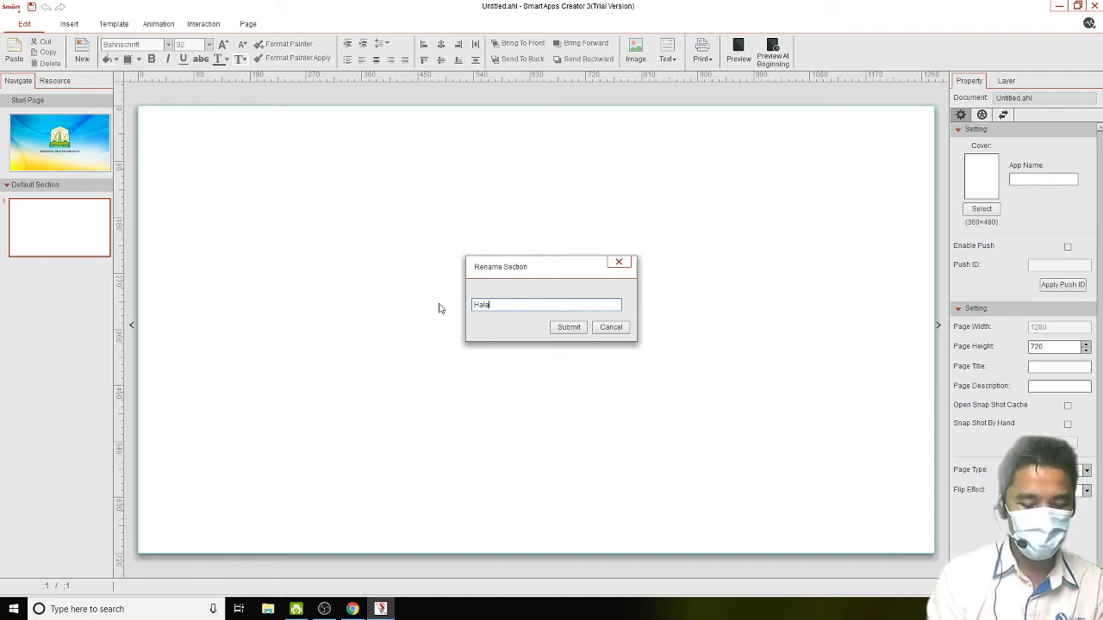
pyautogui.write('man Masu')
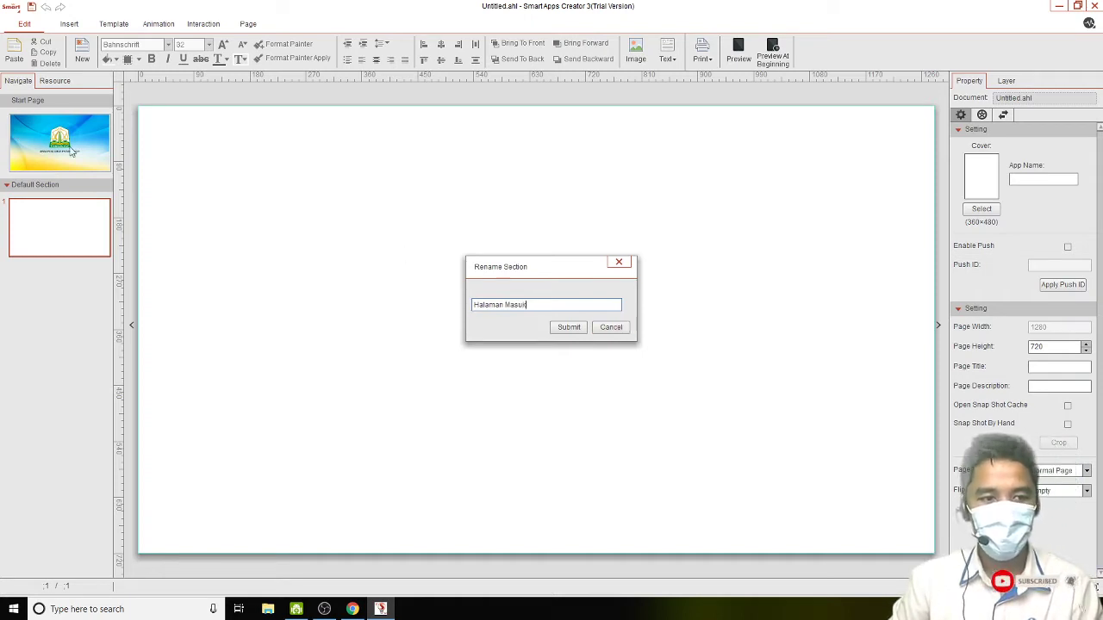
pyautogui.write('k')
pyautogui.click(575, 333)
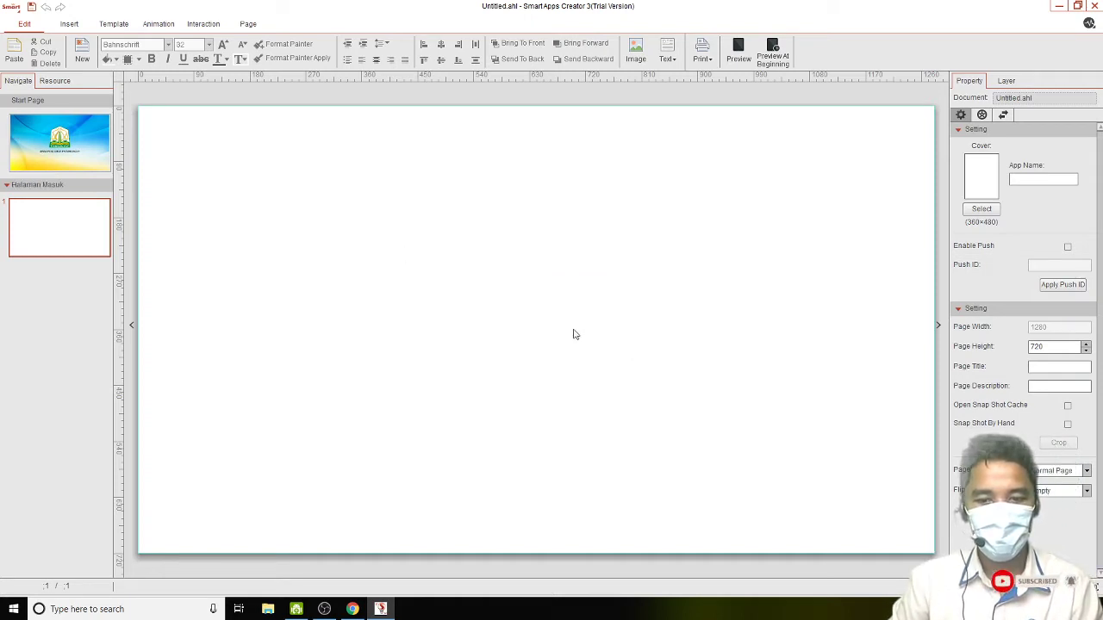
# Step: Add a new section with a blank page after the Halaman Masuk section
pyautogui.rightClick(81, 184)
pyautogui.click(66, 207)
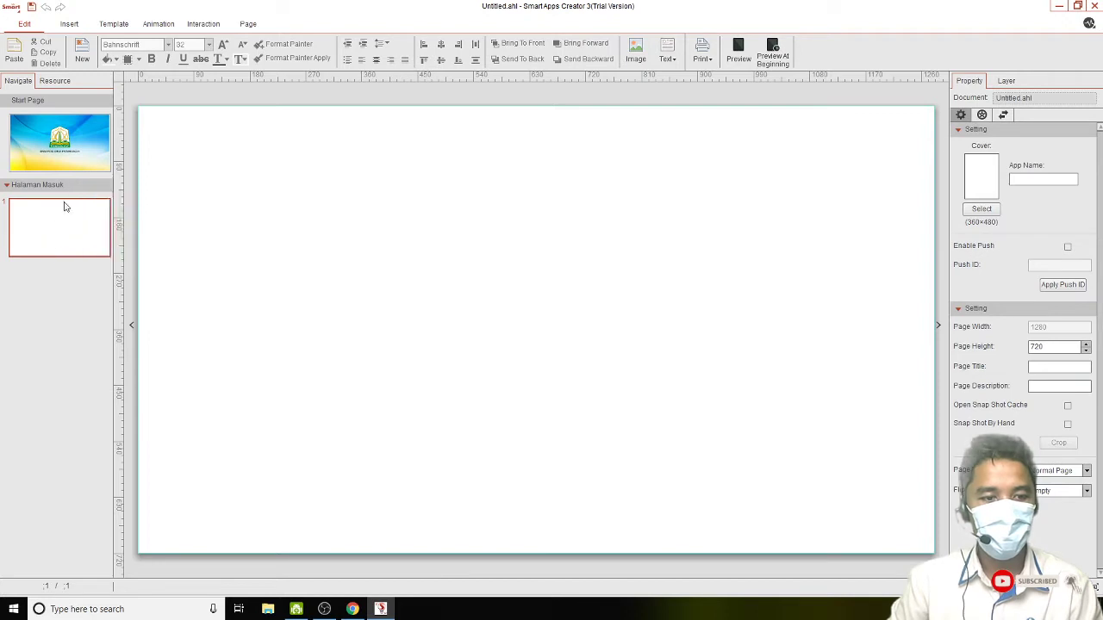
pyautogui.rightClick(62, 280)
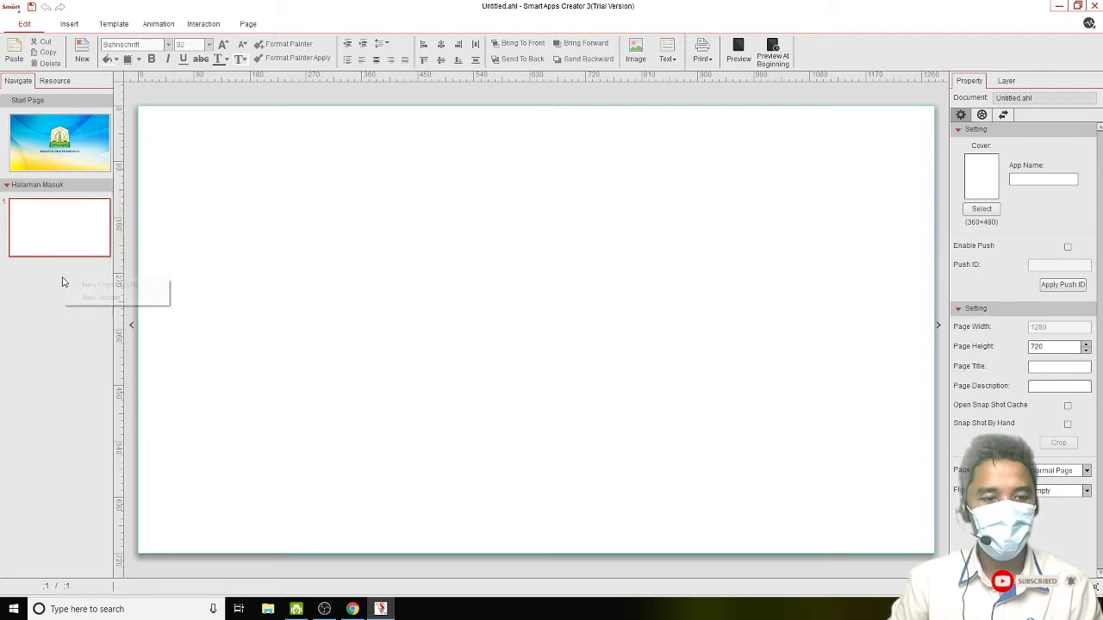
pyautogui.click(116, 297)
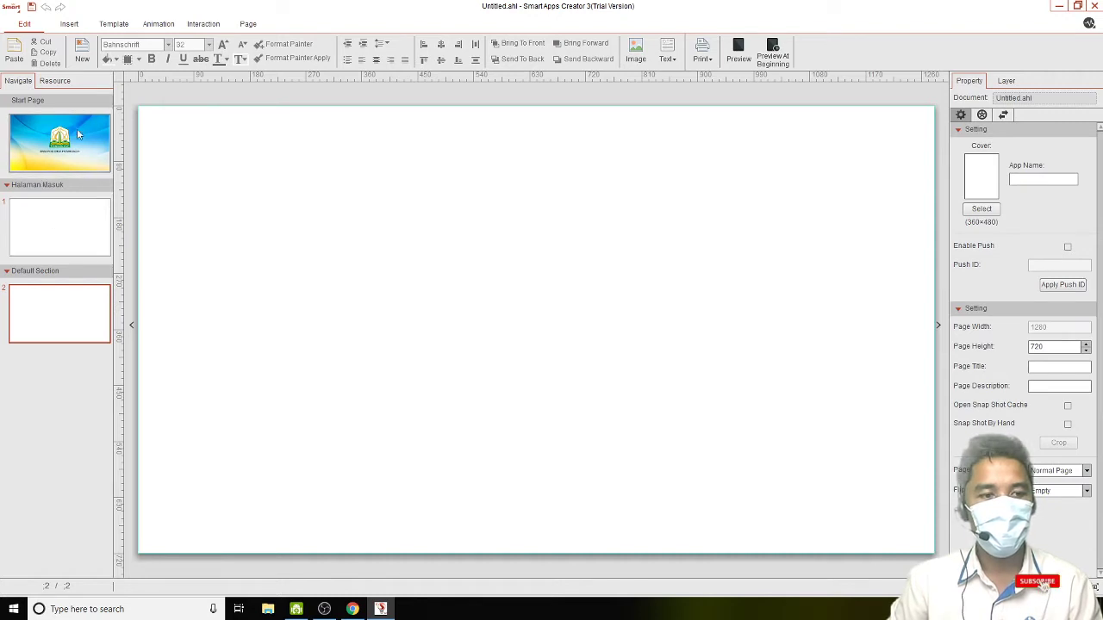
# Step: Rename the newly added second section as Home
pyautogui.rightClick(38, 272)
pyautogui.rightClick(28, 276)
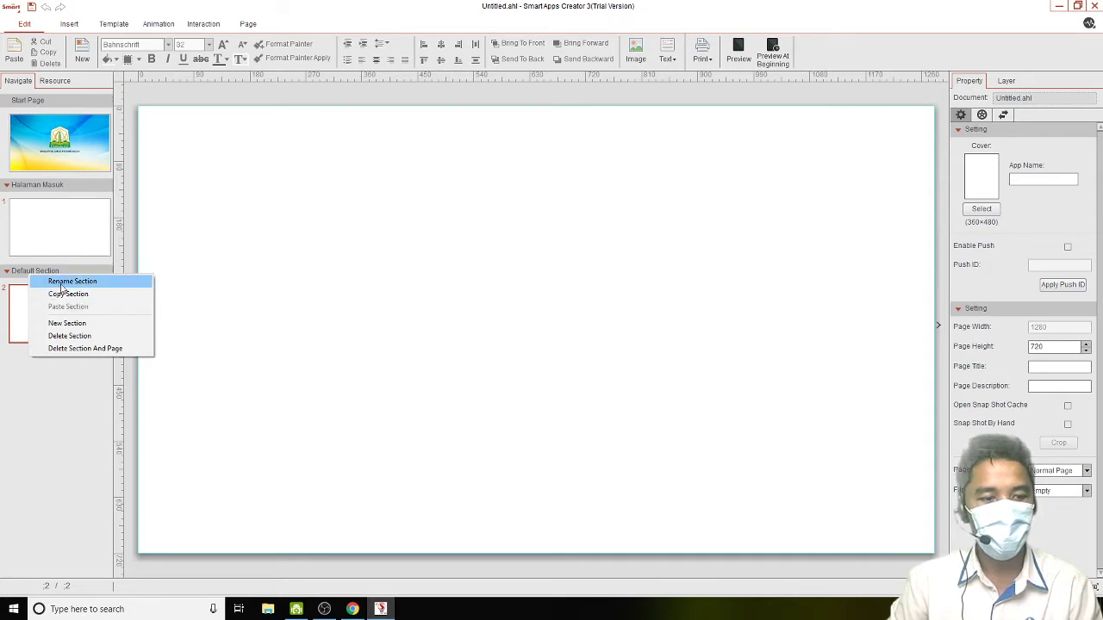
pyautogui.click(62, 286)
pyautogui.hotkey('ctrl', 'a')
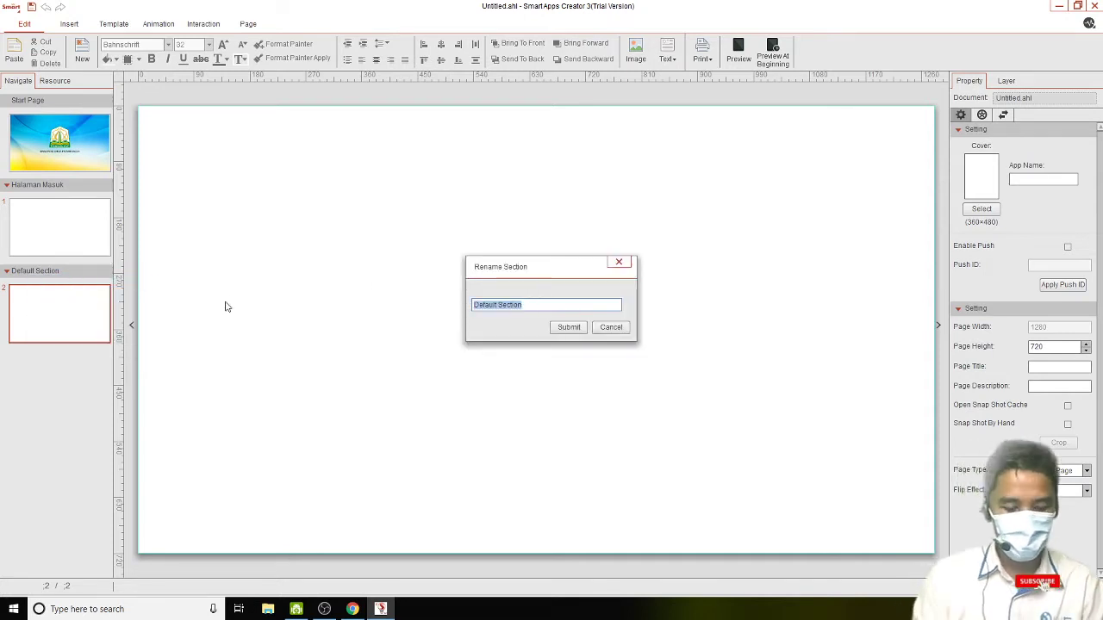
pyautogui.write('Home')
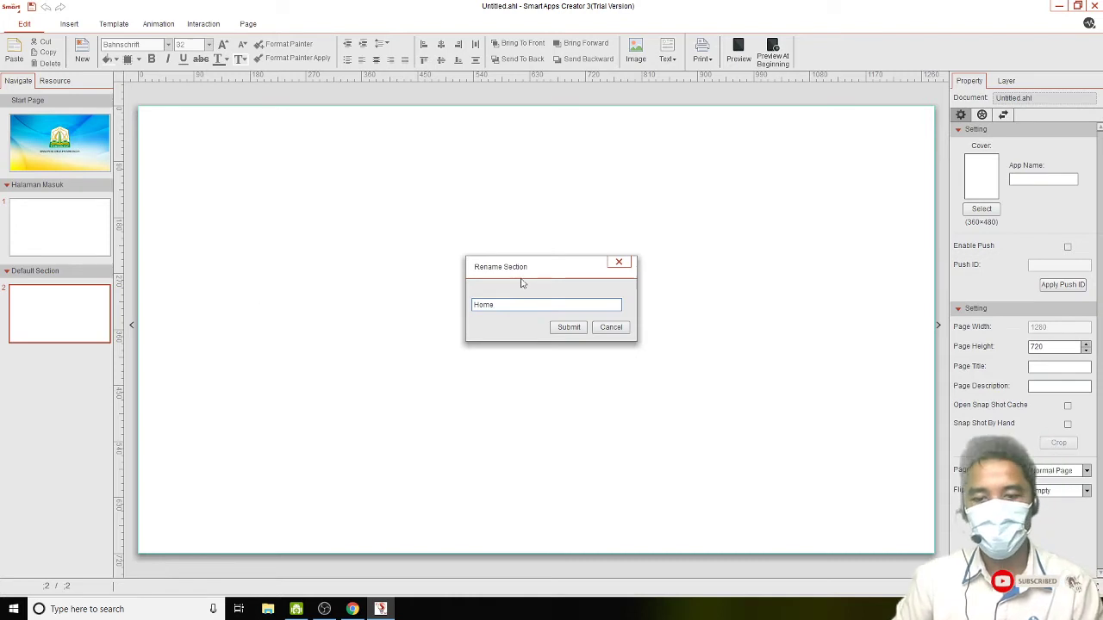
pyautogui.click(560, 330)
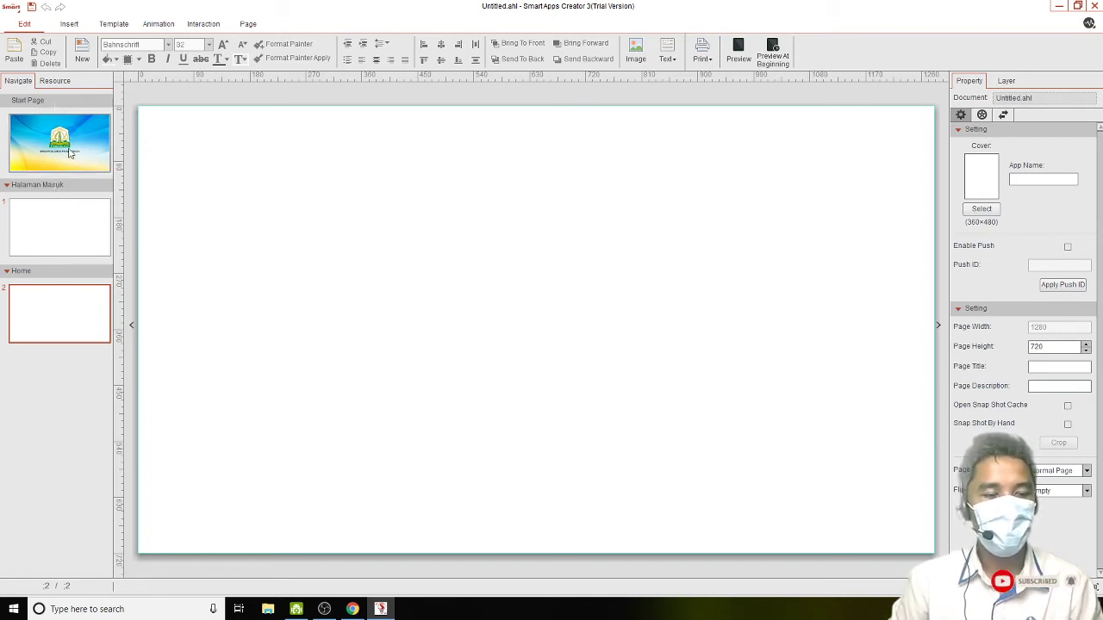
# Step: Add a second blank page to the Home section, after its existing page
pyautogui.rightClick(60, 185)
pyautogui.click(34, 190)
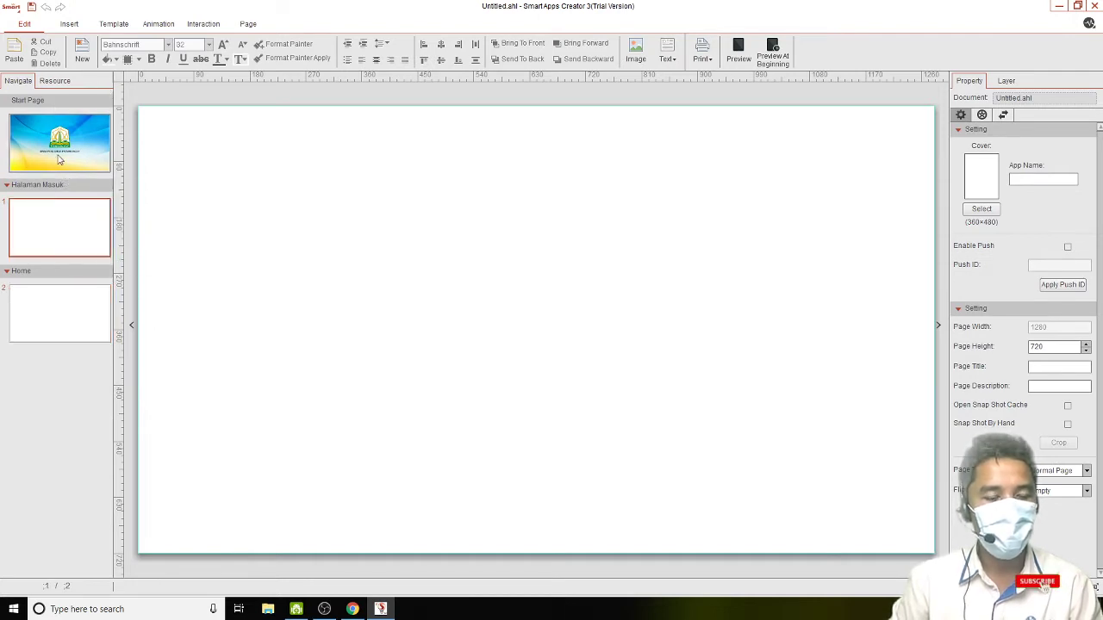
pyautogui.click(57, 324)
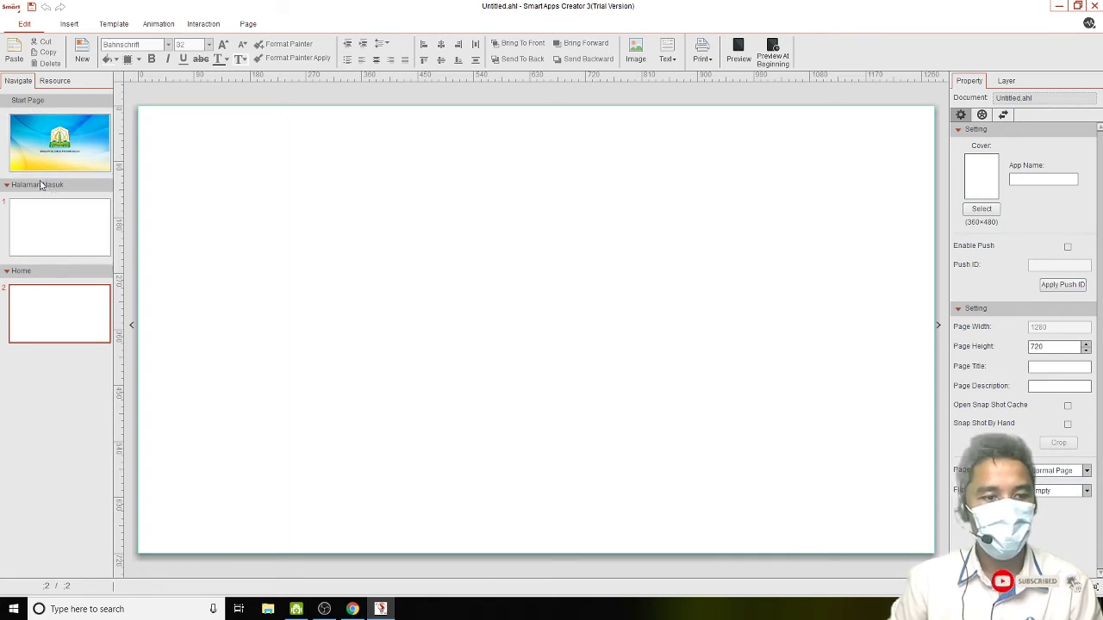
pyautogui.rightClick(56, 320)
pyautogui.click(86, 322)
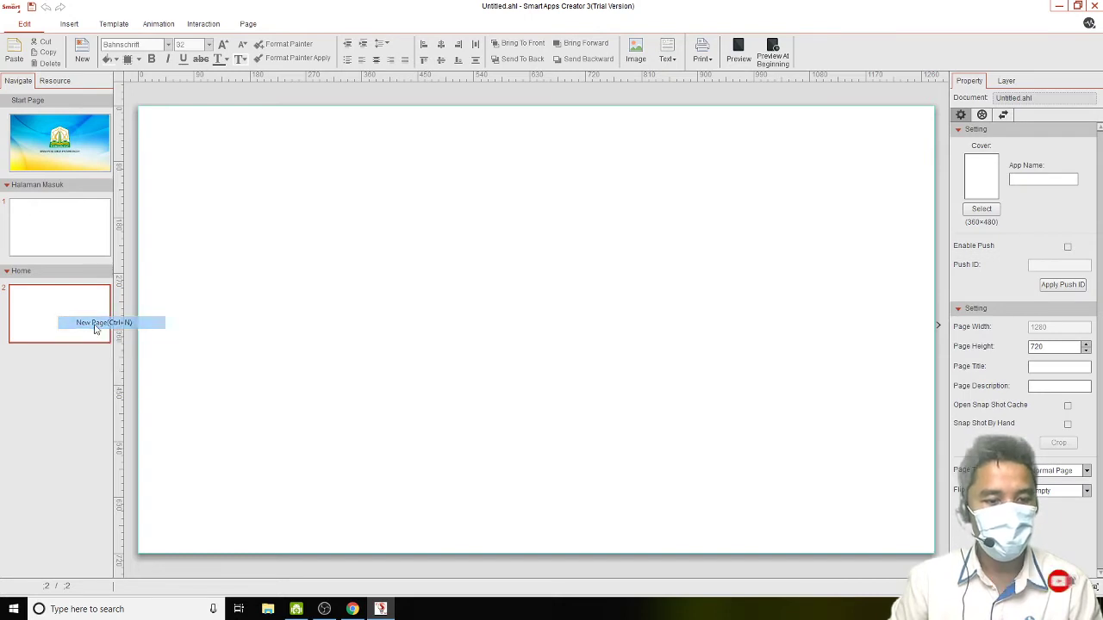
# Step: Look through the pages of the Home and Halaman Masuk sections and the Start Page to review the app's page structure
pyautogui.keyDown('ctrl'); pyautogui.click(48, 287); pyautogui.keyUp('ctrl')
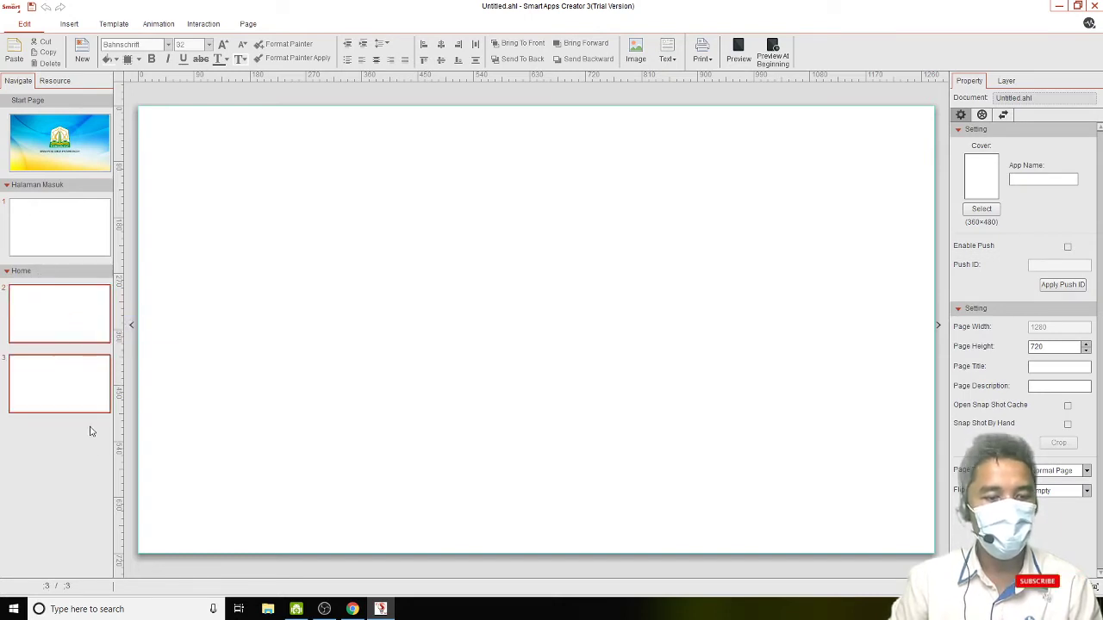
pyautogui.click(72, 382)
pyautogui.click(66, 322)
pyautogui.click(81, 398)
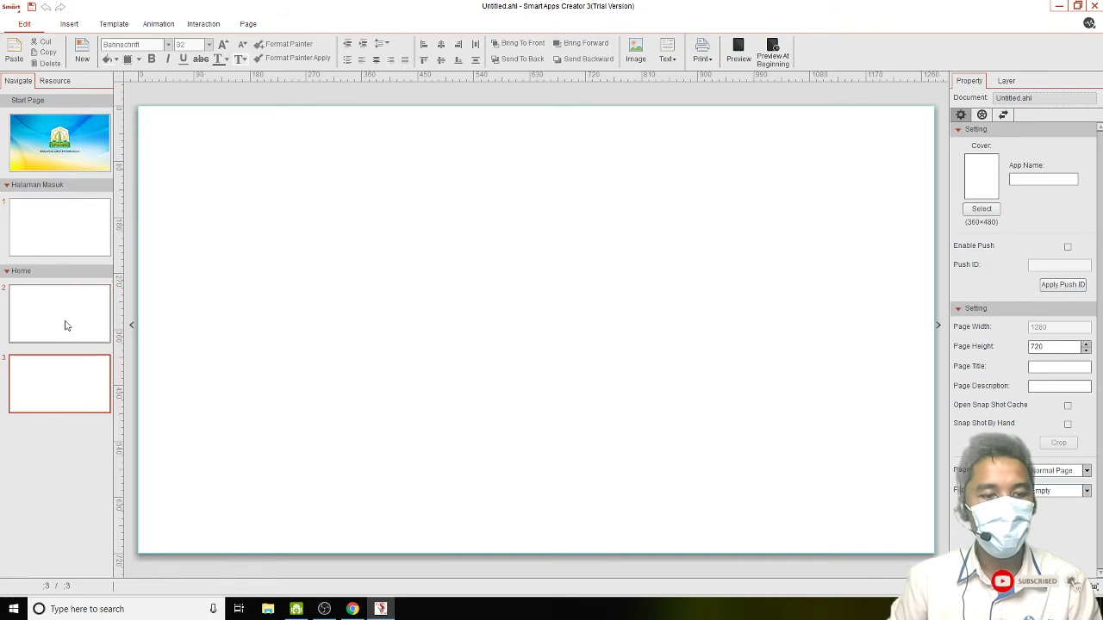
pyautogui.click(67, 322)
pyautogui.press('Up')
pyautogui.press('Down')
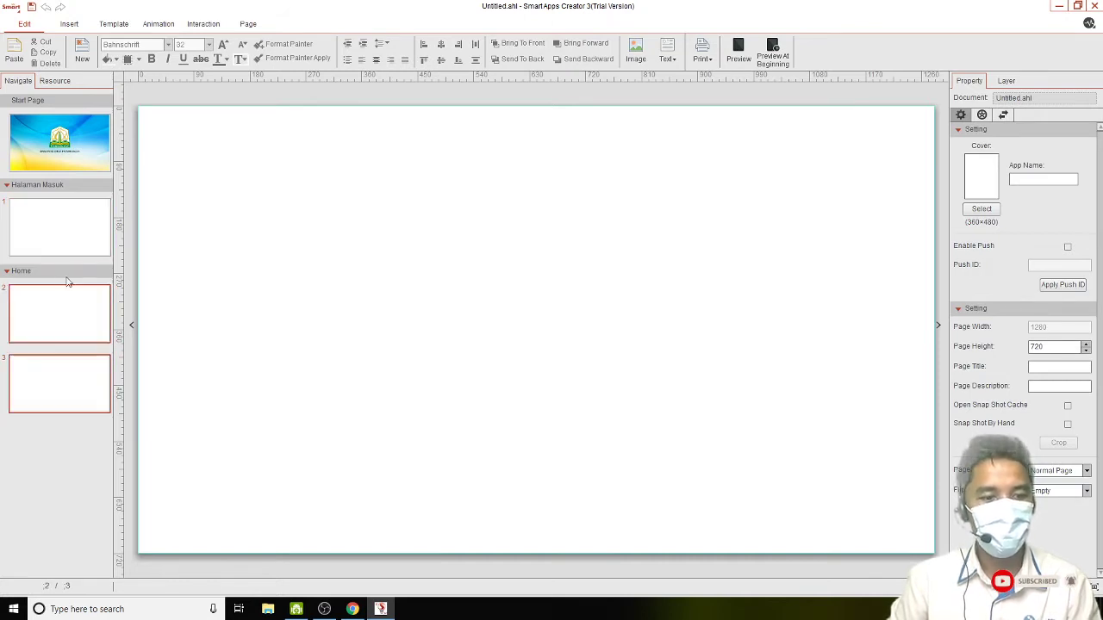
pyautogui.click(69, 374)
pyautogui.click(72, 323)
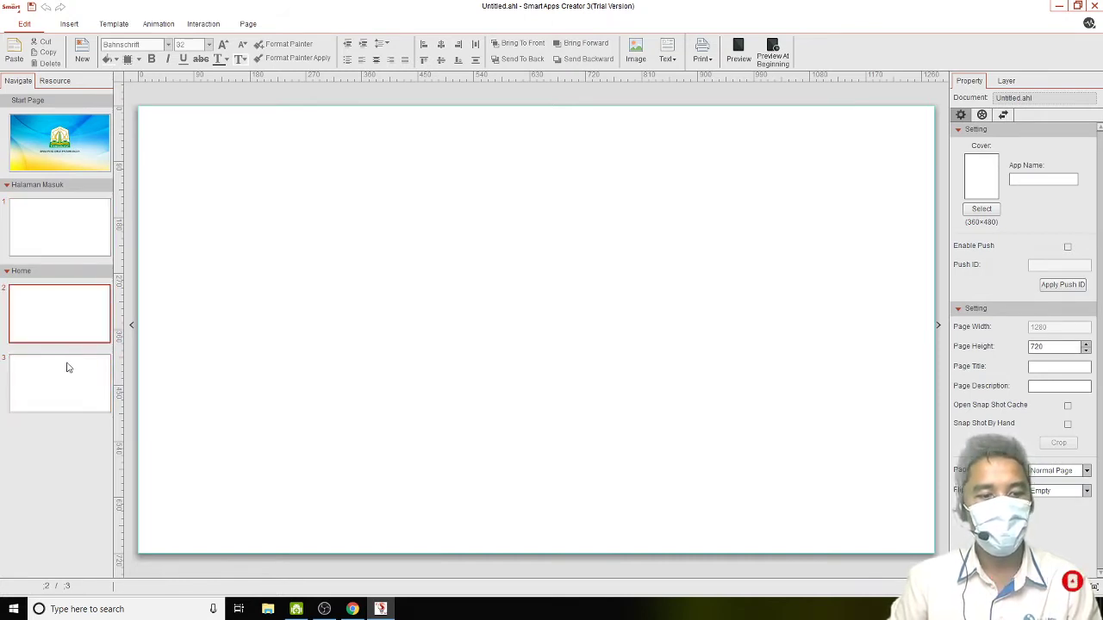
pyautogui.click(69, 374)
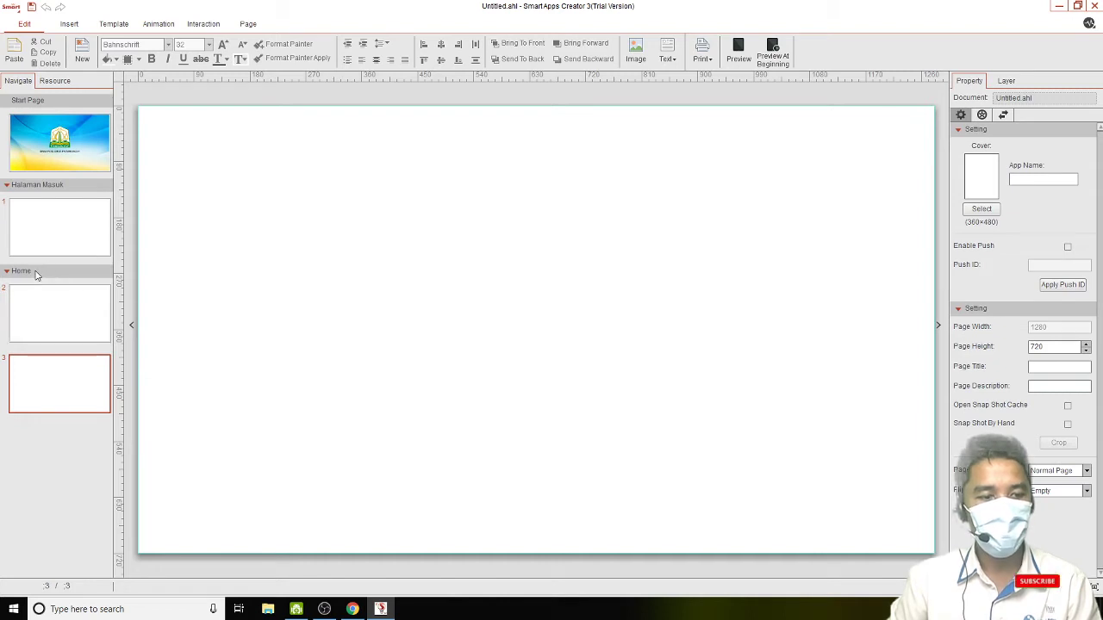
pyautogui.click(50, 312)
pyautogui.click(61, 224)
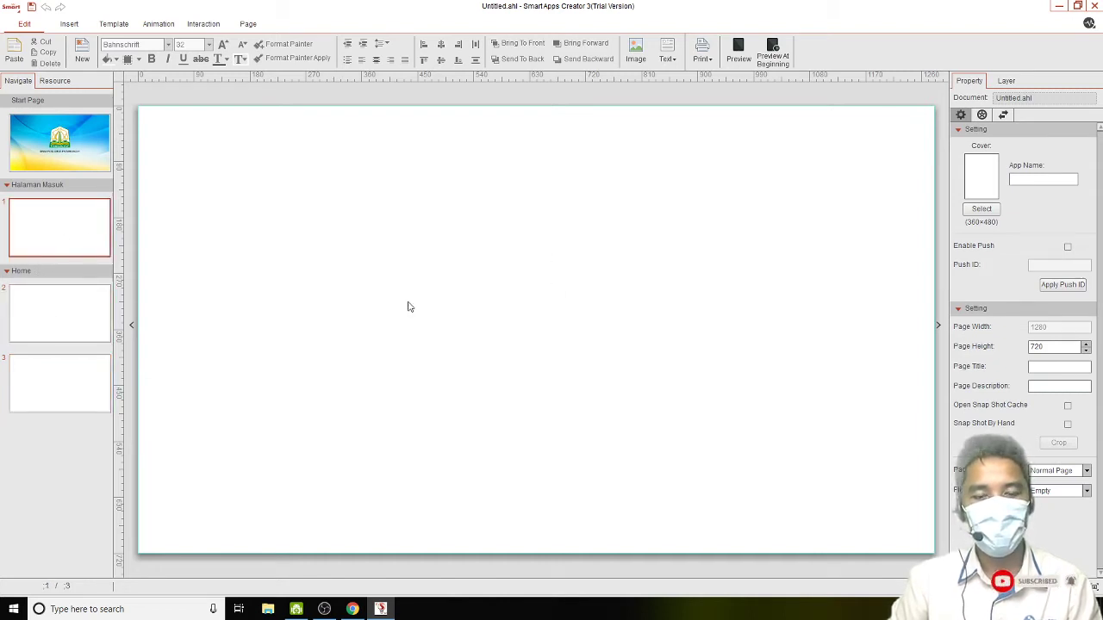
pyautogui.click(50, 318)
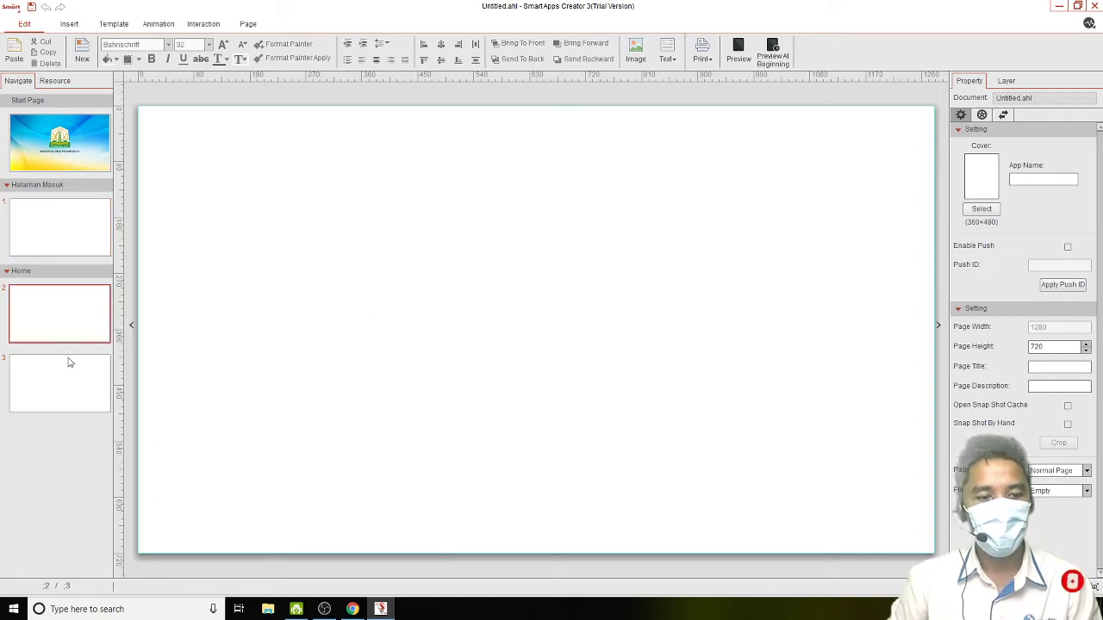
pyautogui.click(67, 361)
pyautogui.click(60, 231)
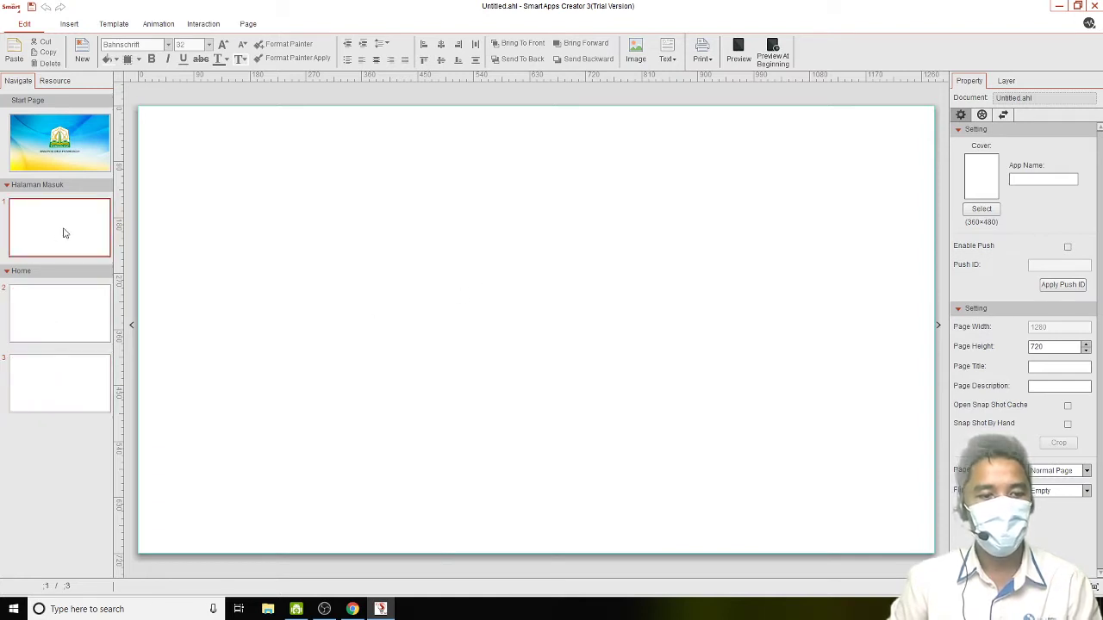
pyautogui.click(71, 146)
pyautogui.click(75, 231)
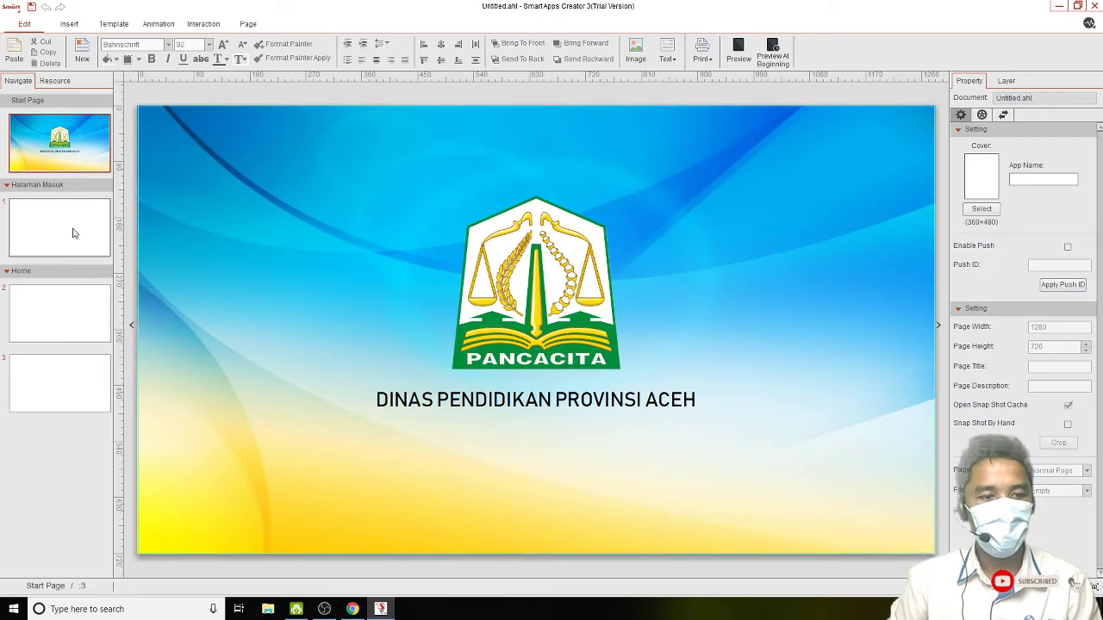
# Step: Add a third blank page to the Home section, after its second page
pyautogui.click(69, 306)
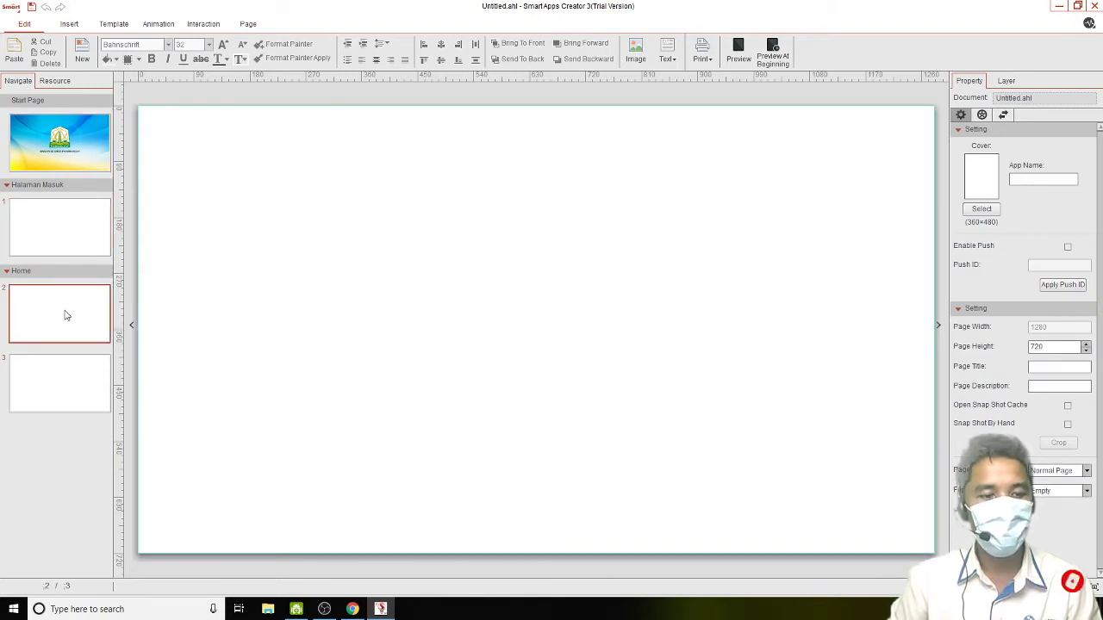
pyautogui.click(80, 390)
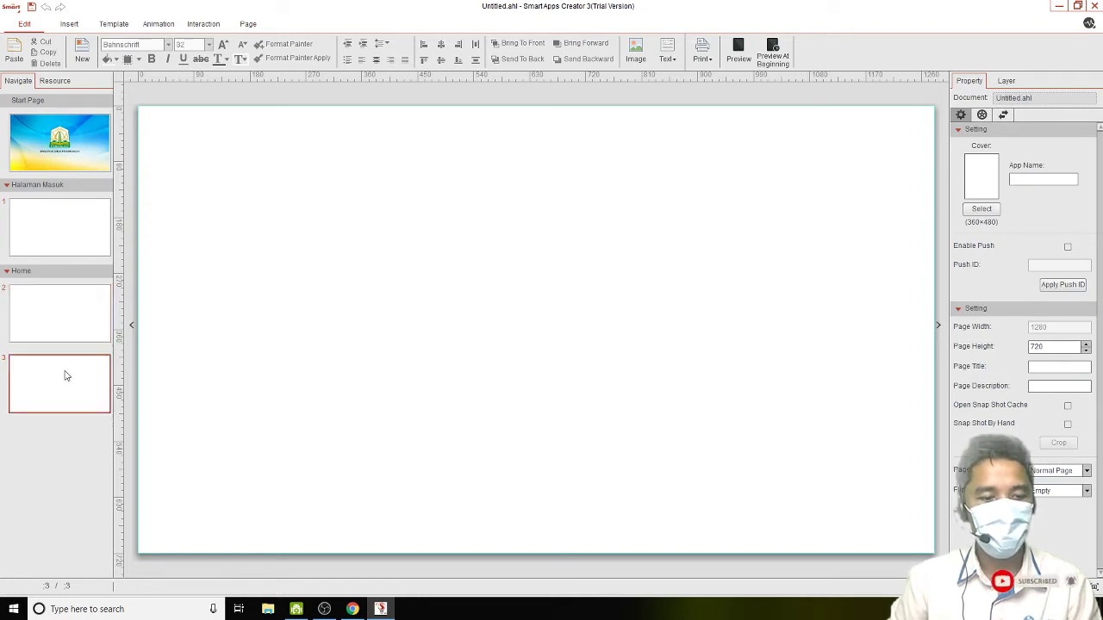
pyautogui.rightClick(64, 375)
pyautogui.click(85, 380)
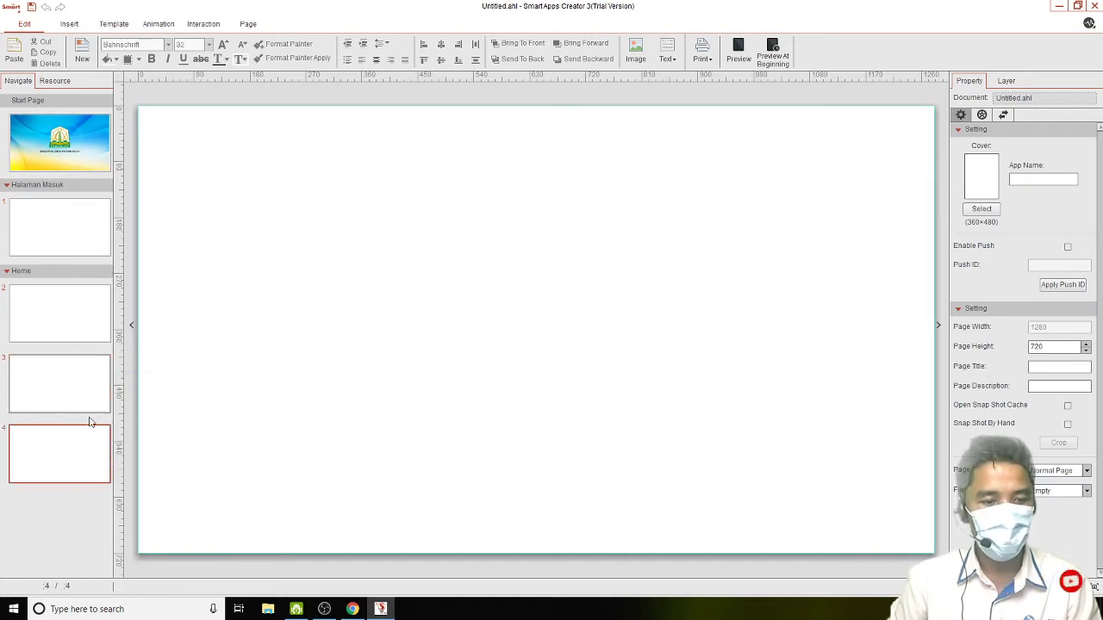
# Step: Add a new section with a blank page after the Home section and rename it Pengembang
pyautogui.rightClick(74, 440)
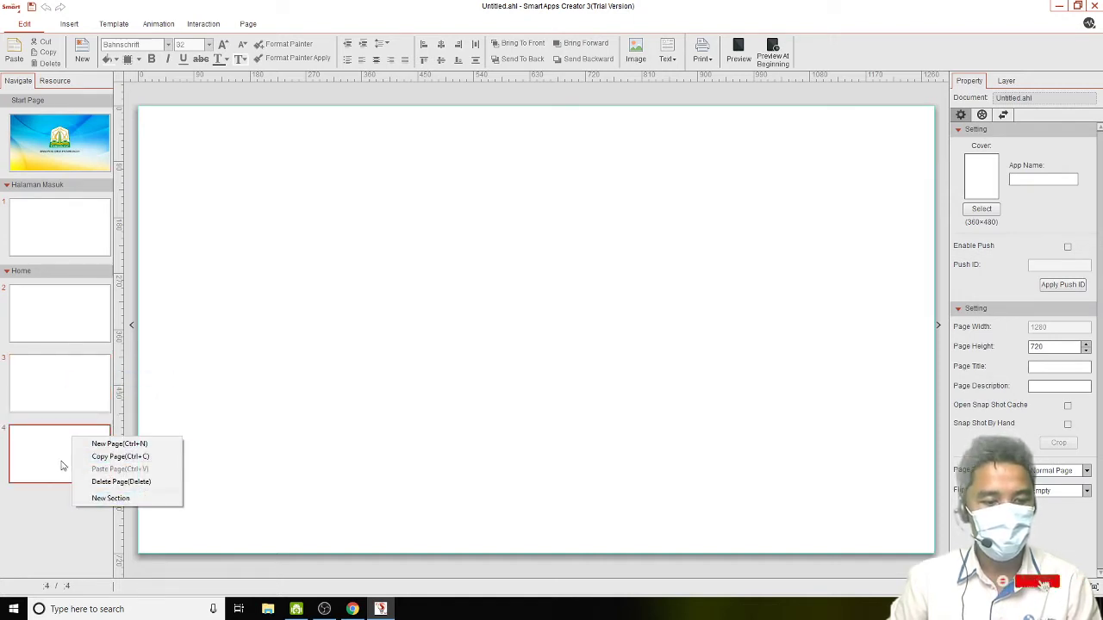
pyautogui.click(110, 498)
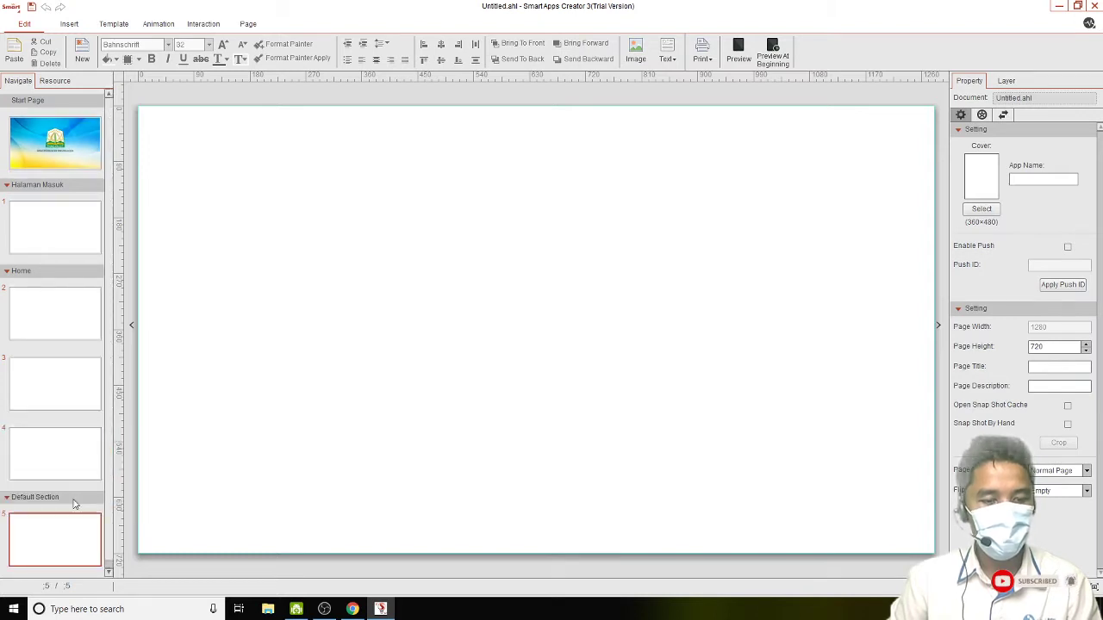
pyautogui.rightClick(59, 505)
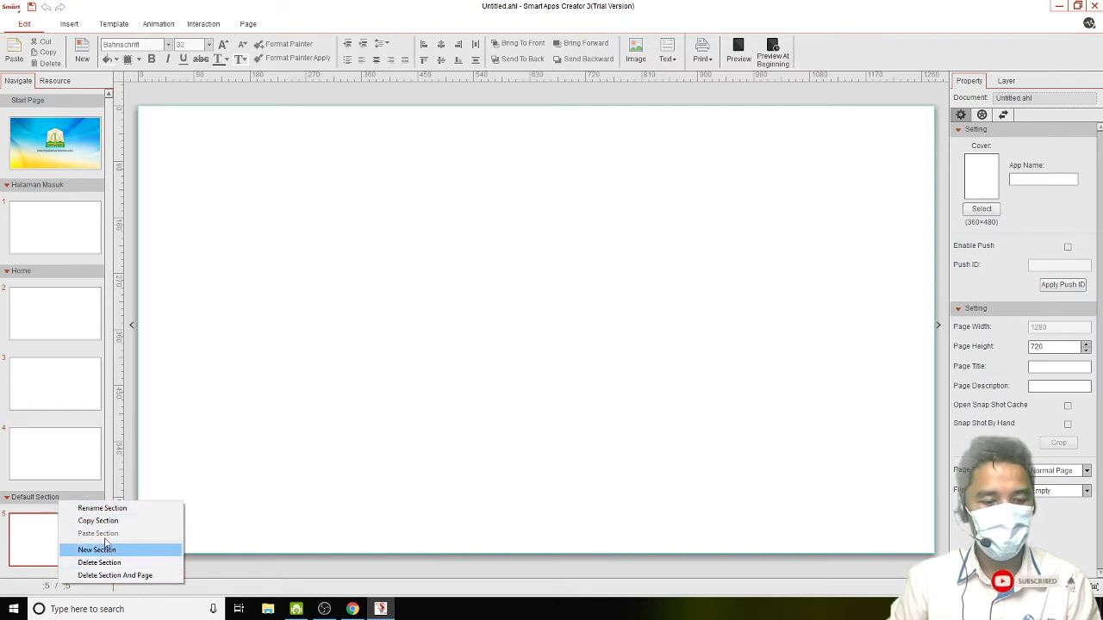
pyautogui.click(102, 510)
pyautogui.moveTo(534, 305); pyautogui.dragTo(220, 307)
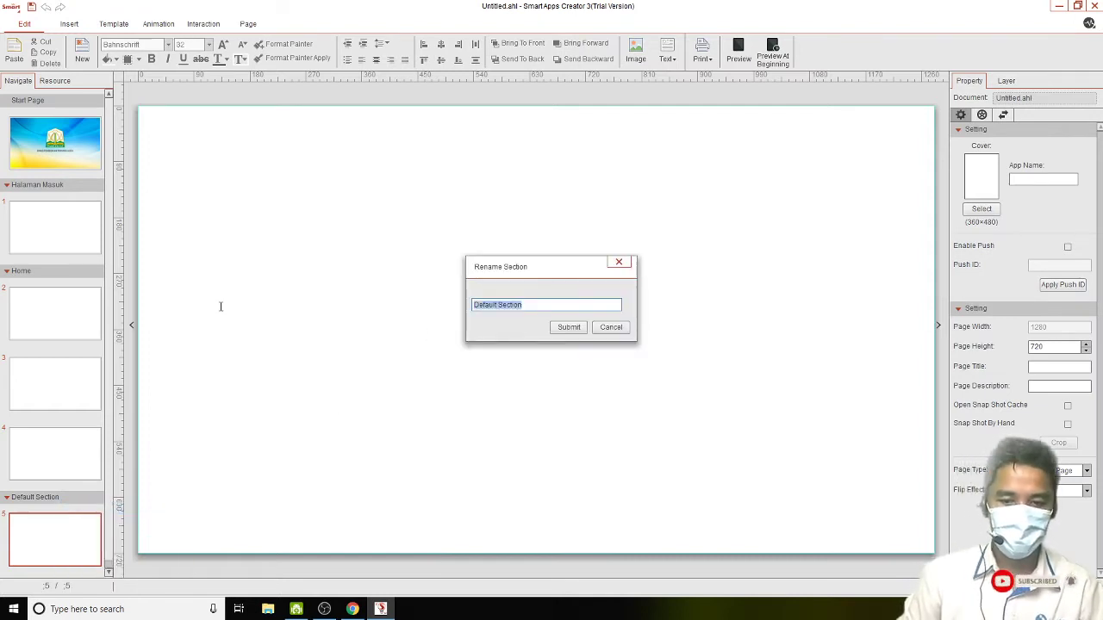
pyautogui.write('Pengembang')
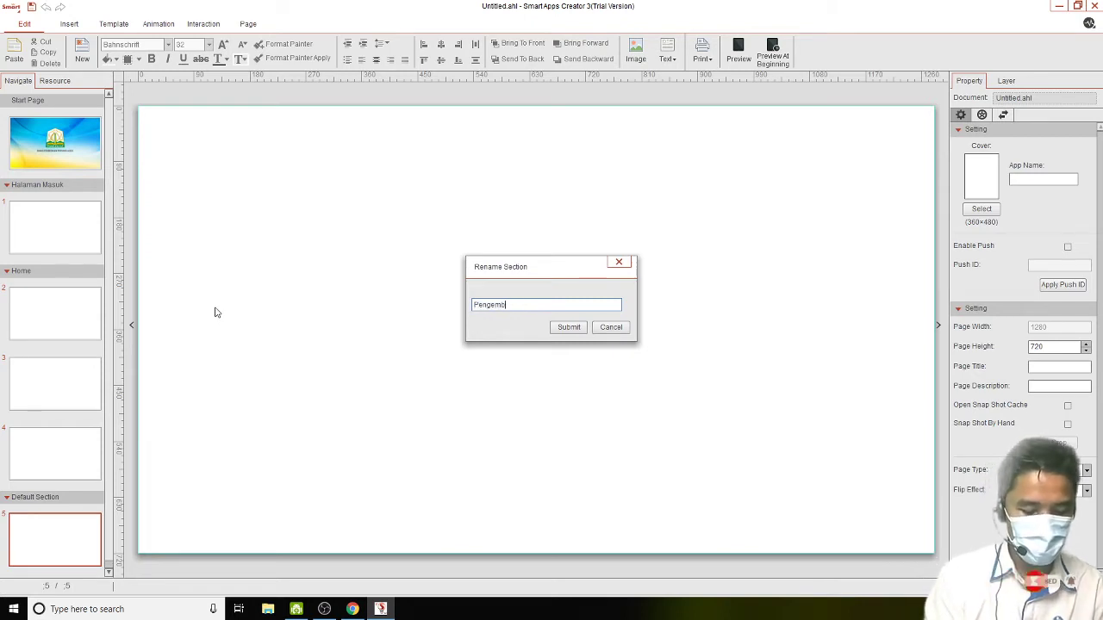
pyautogui.click(563, 328)
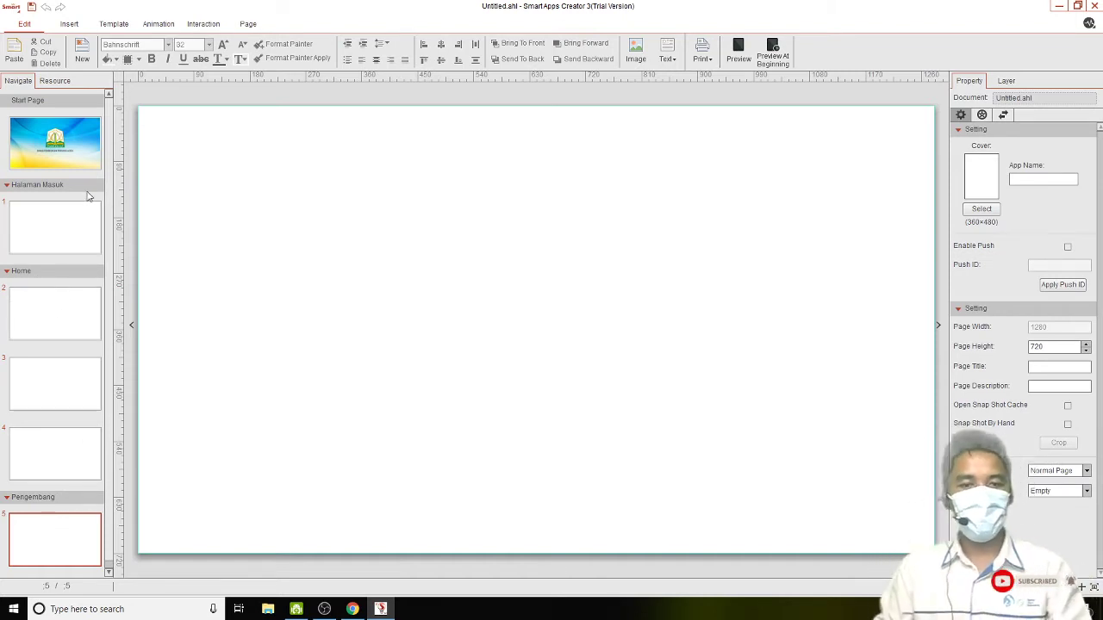
# Step: Set the header-bg image from the GAMBAR folder as the background of the Halaman Masuk page
pyautogui.click(80, 248)
pyautogui.click(73, 527)
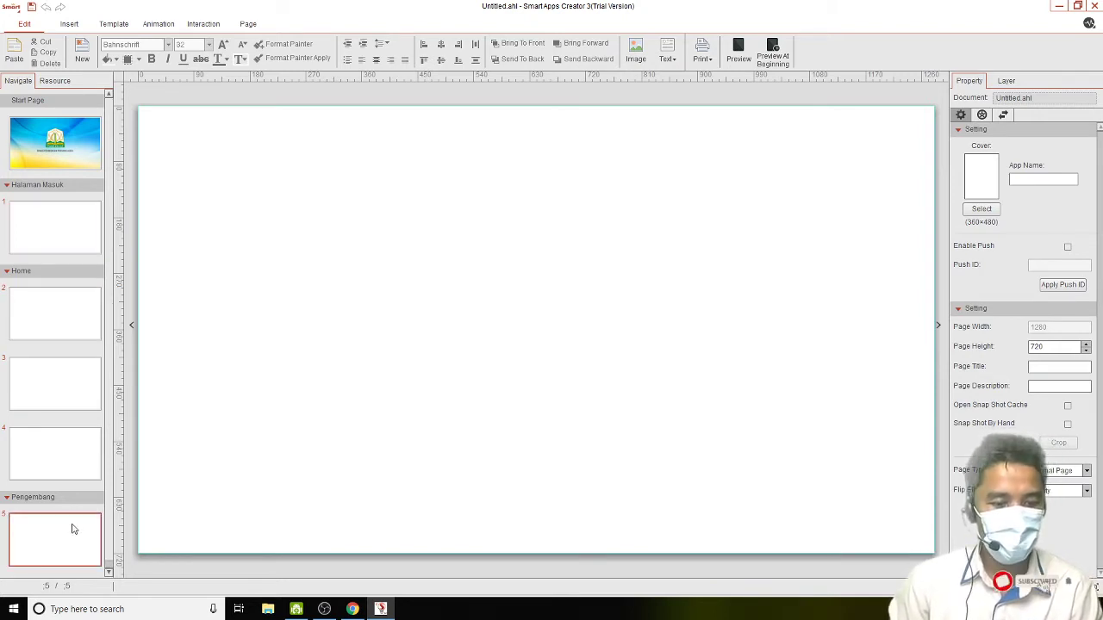
pyautogui.click(48, 230)
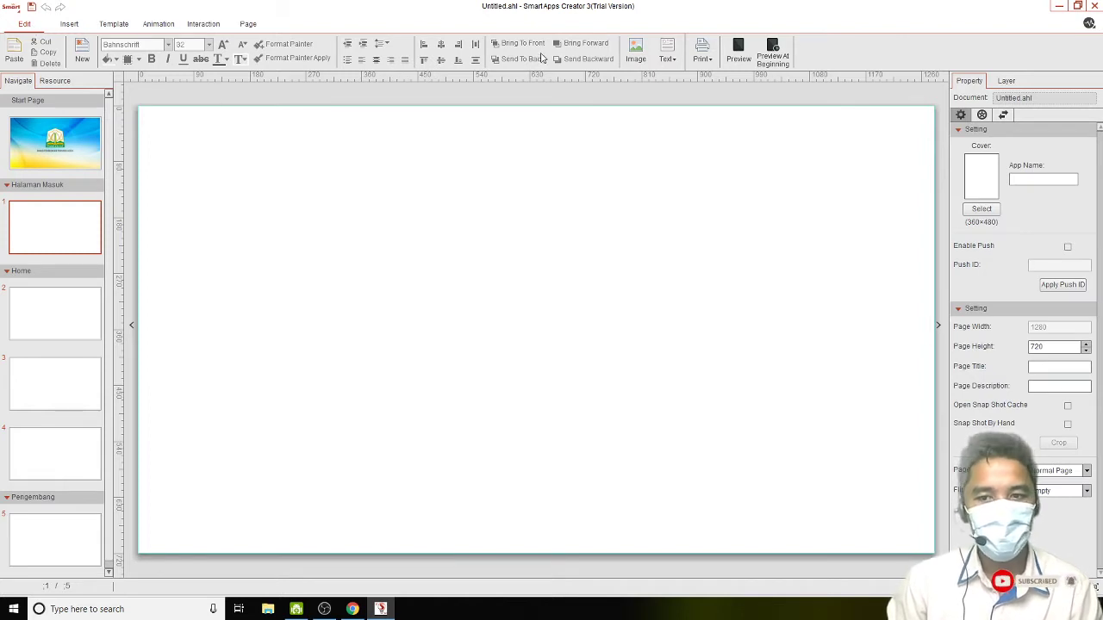
pyautogui.click(76, 27)
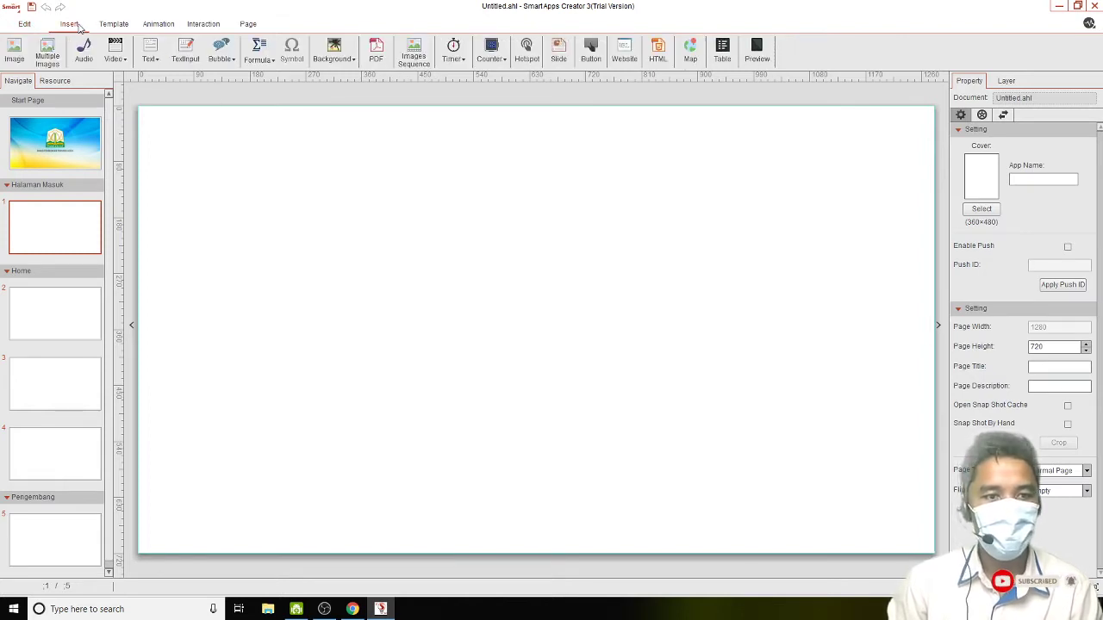
pyautogui.click(339, 55)
pyautogui.click(345, 76)
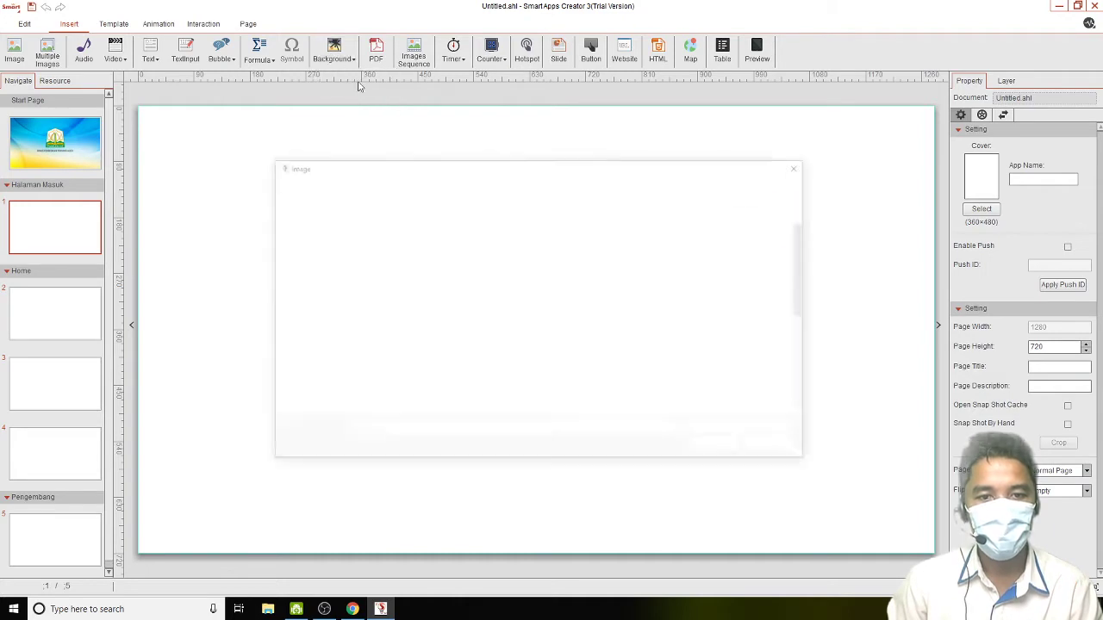
pyautogui.moveTo(806, 302)
pyautogui.mouseDown()
pyautogui.moveTo(812, 331)
pyautogui.moveTo(819, 315)
pyautogui.mouseUp()
pyautogui.click(642, 345)
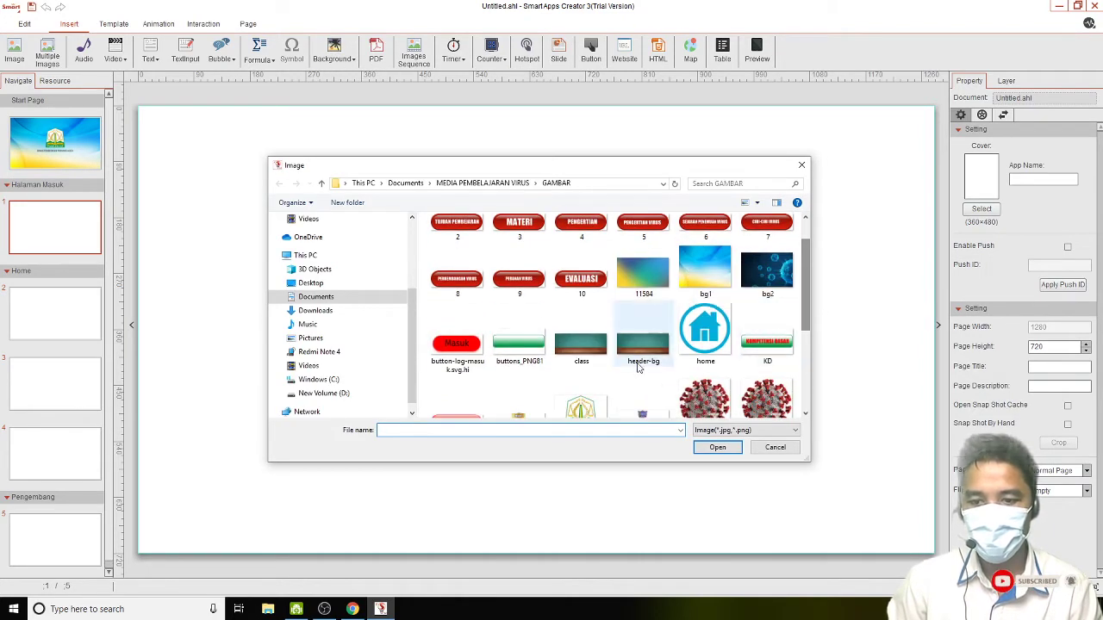
pyautogui.click(711, 450)
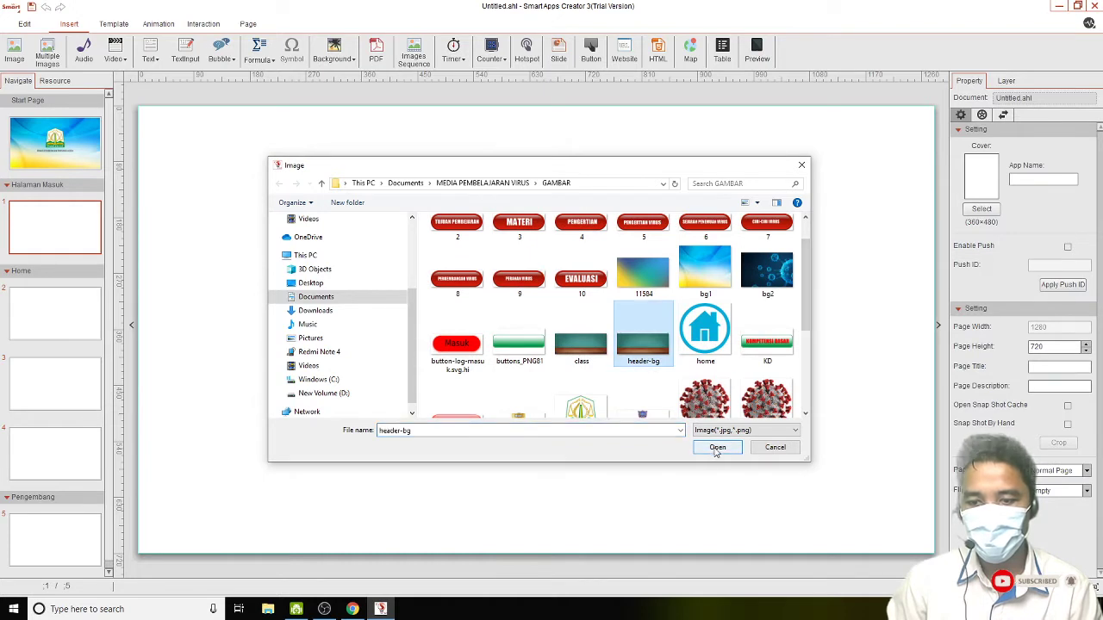
pyautogui.click(716, 449)
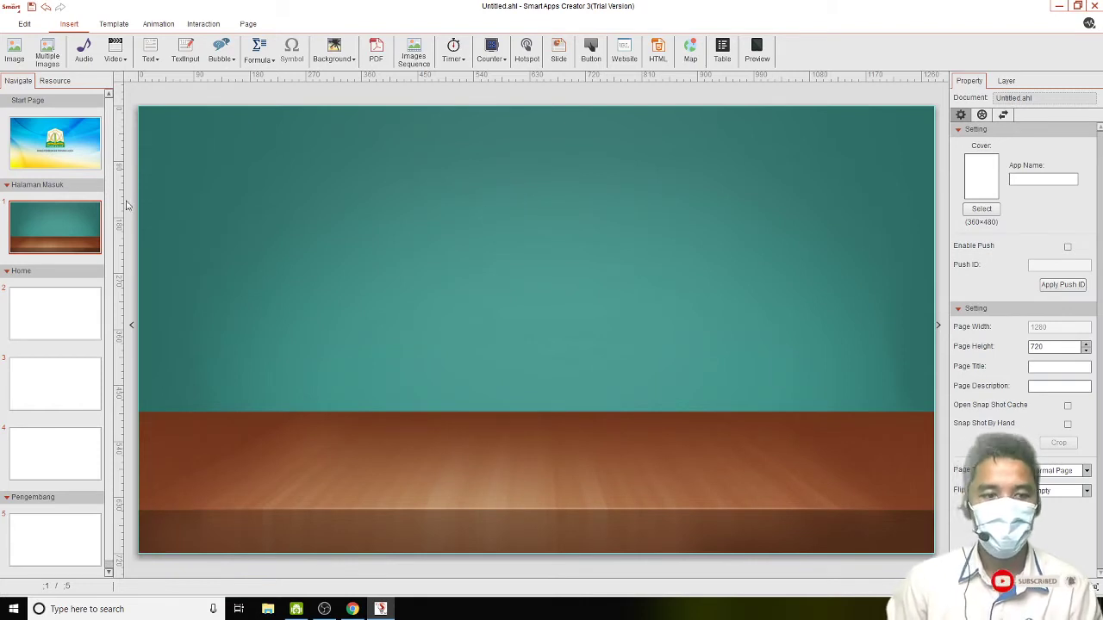
# Step: Insert a horizontal text box on the Halaman Masuk page reading "SELAMAT DATANG DIMEDIA PEMBELAJARAN"
pyautogui.click(150, 54)
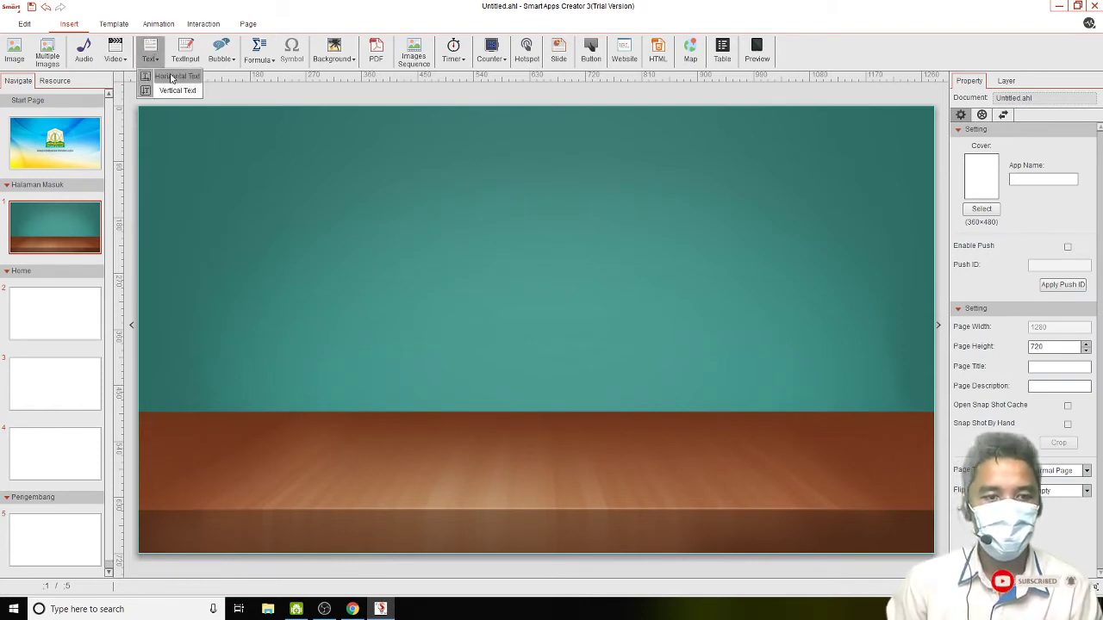
pyautogui.click(172, 78)
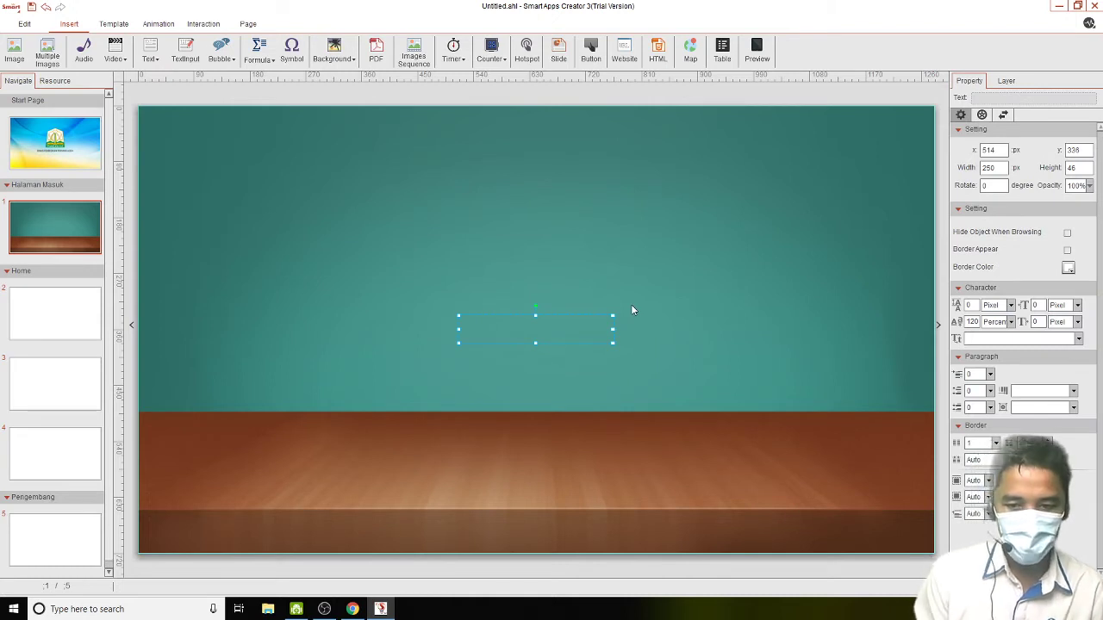
pyautogui.write('SELAM')
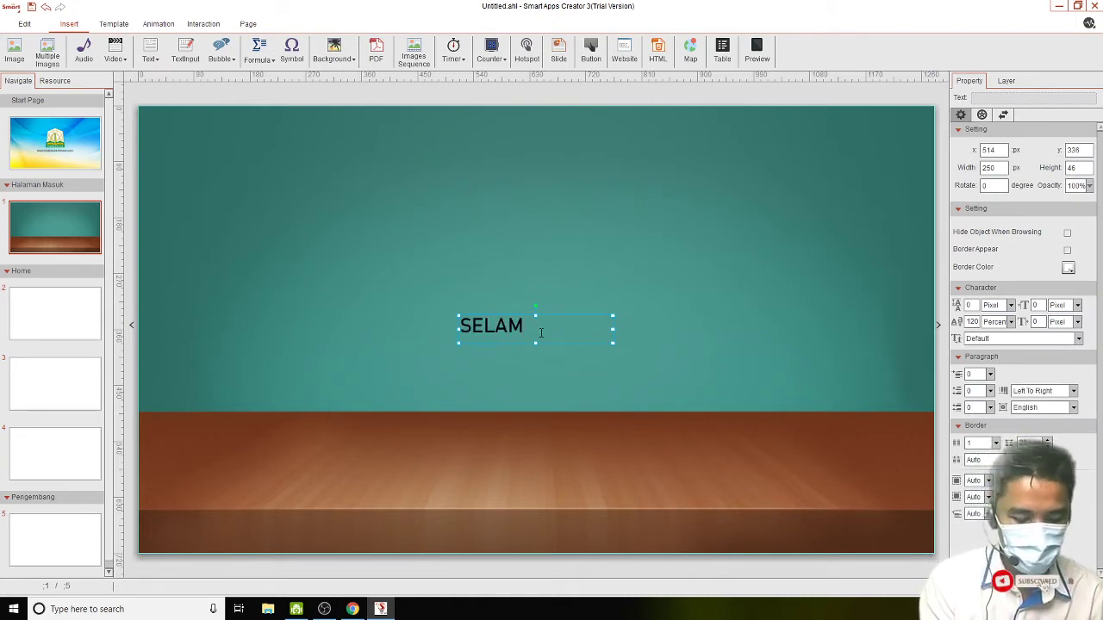
pyautogui.write('AT DATANG DI')
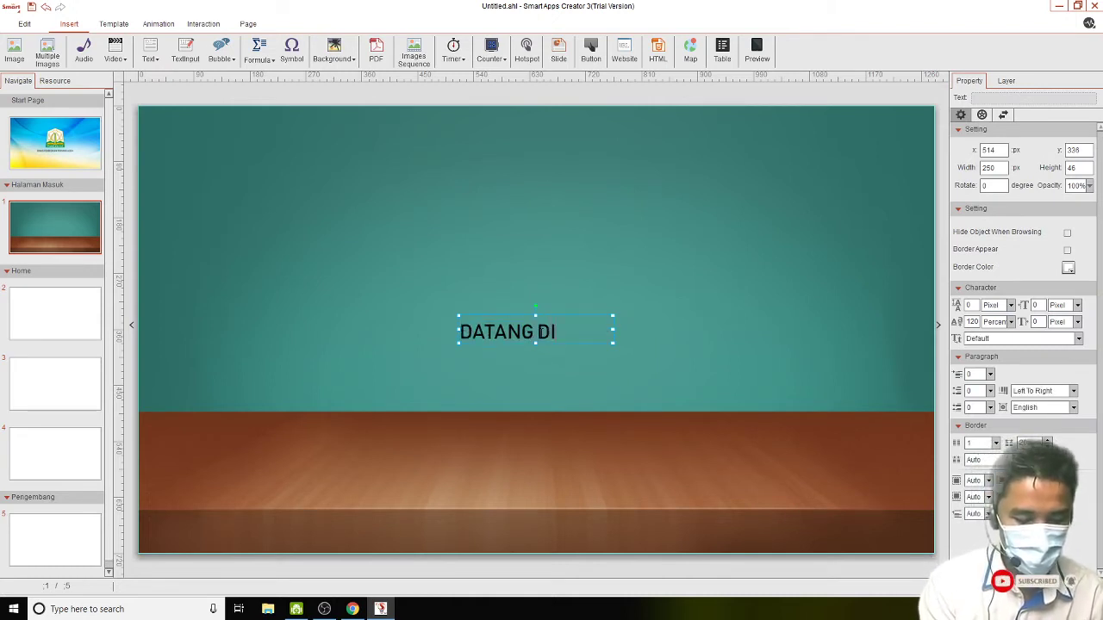
pyautogui.write('MEDIA E')
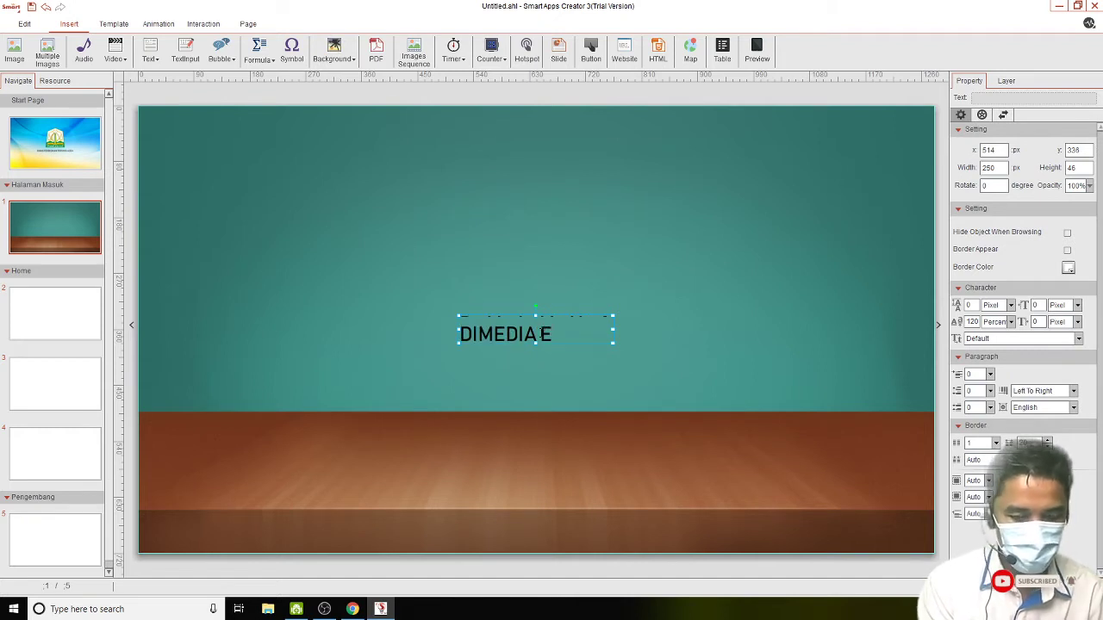
pyautogui.write(' PEMBELAJARAN')
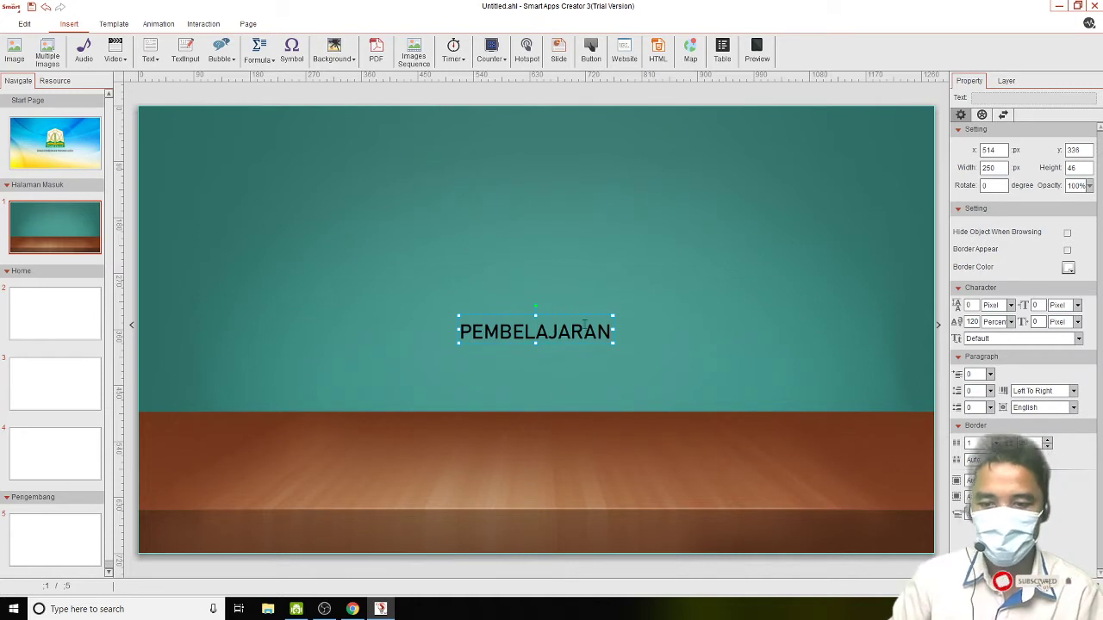
# Step: Enlarge the welcome text box to about 752 × 95 px so the text fits on one line, and center-align the text
pyautogui.moveTo(615, 342); pyautogui.dragTo(780, 373)
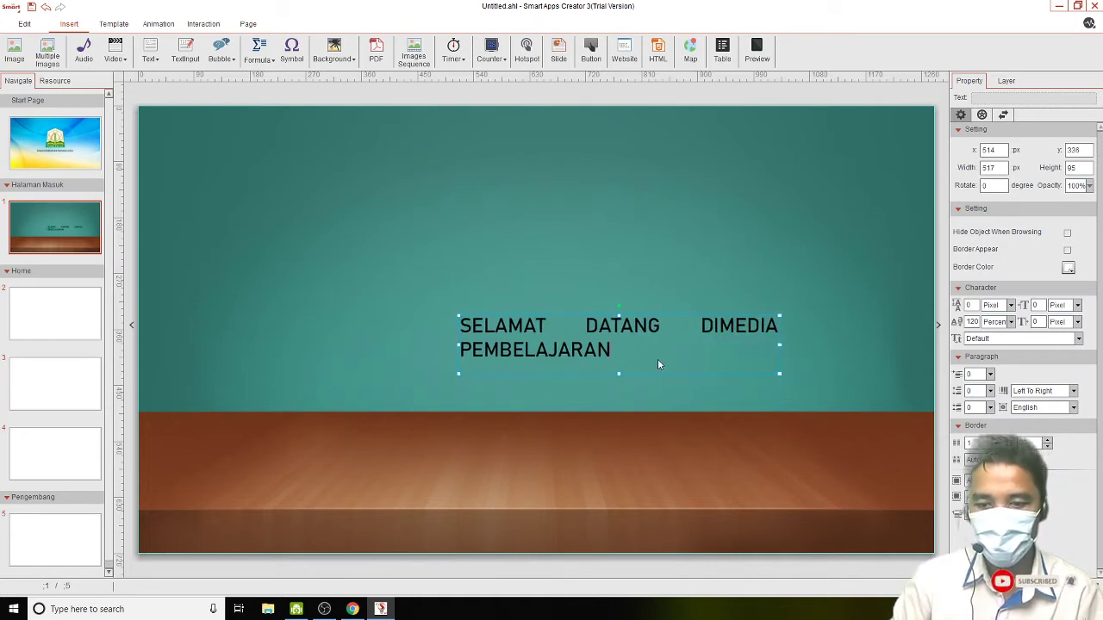
pyautogui.moveTo(650, 362); pyautogui.dragTo(312, 344)
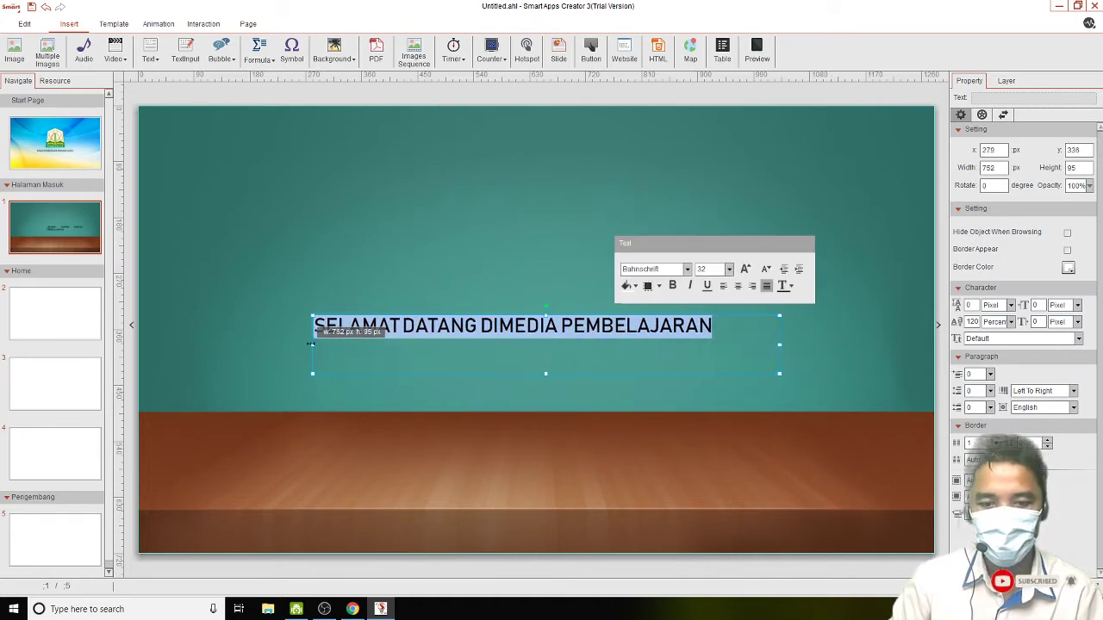
pyautogui.click(737, 286)
pyautogui.click(580, 331)
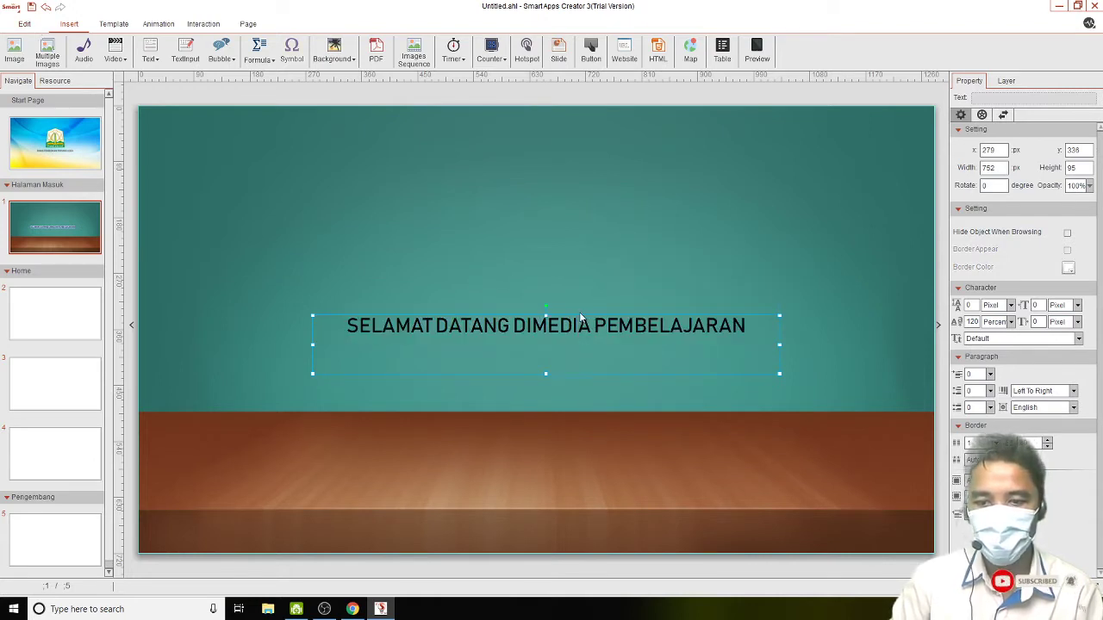
# Step: Move the welcome text box up to about y 193 px and center it horizontally on the page
pyautogui.moveTo(581, 321); pyautogui.dragTo(582, 232)
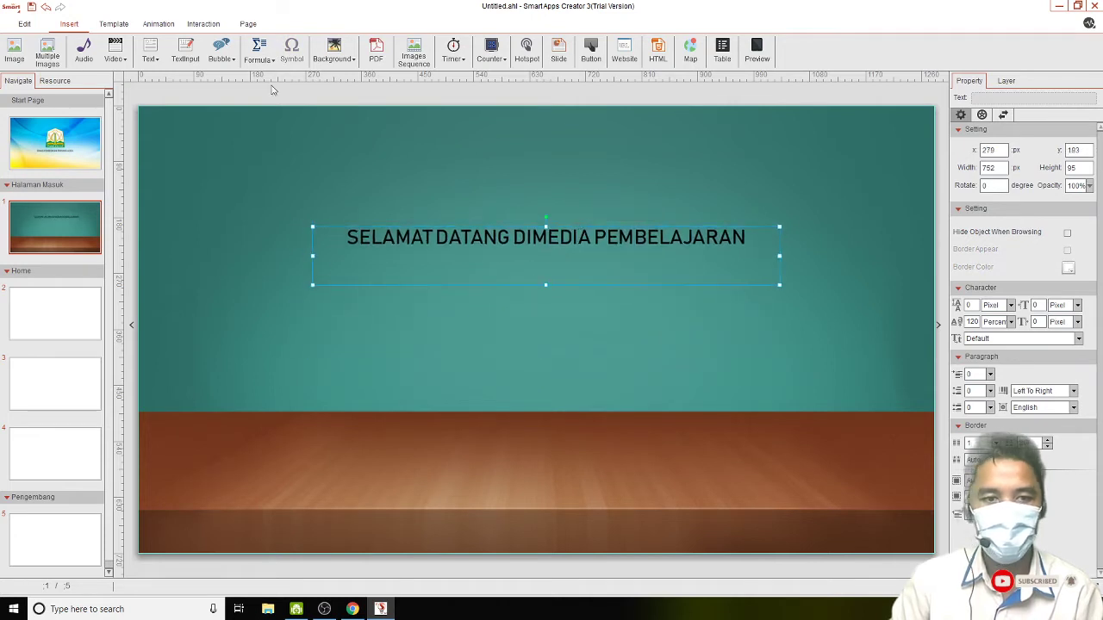
pyautogui.click(24, 24)
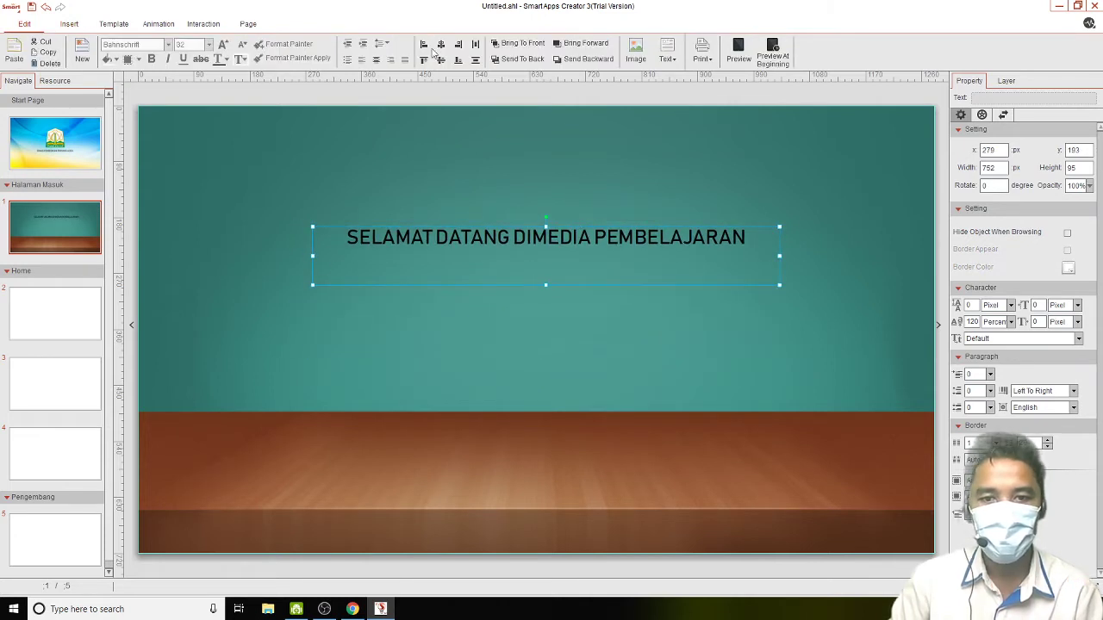
pyautogui.click(441, 44)
# Step: Make the welcome text bold and color it yellow (FFFF00)
pyautogui.click(584, 273)
pyautogui.doubleClick(547, 243)
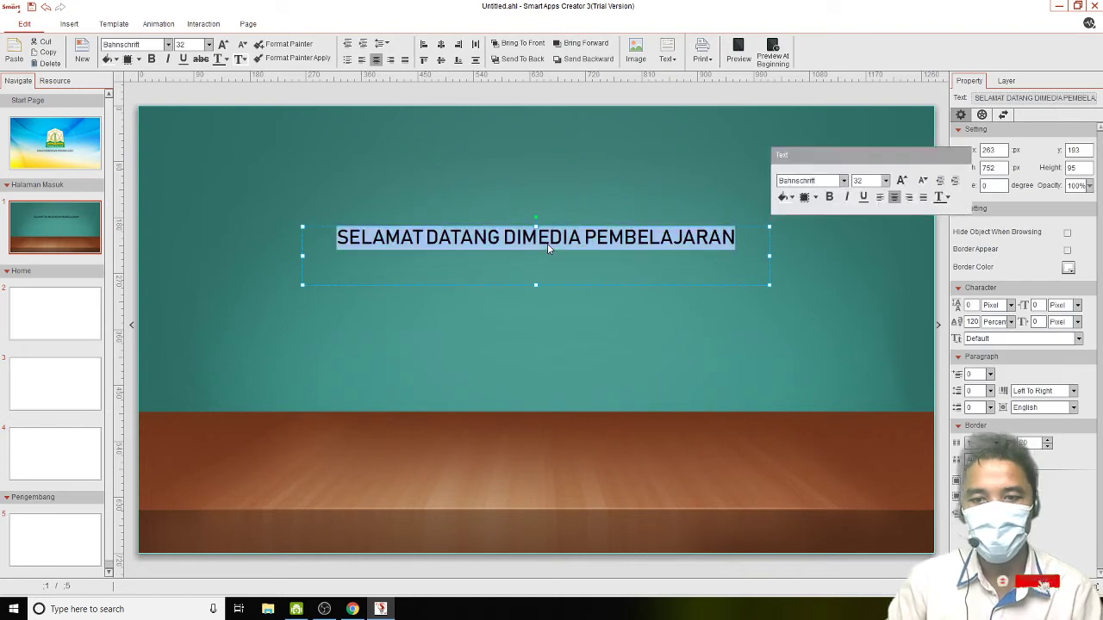
pyautogui.click(828, 196)
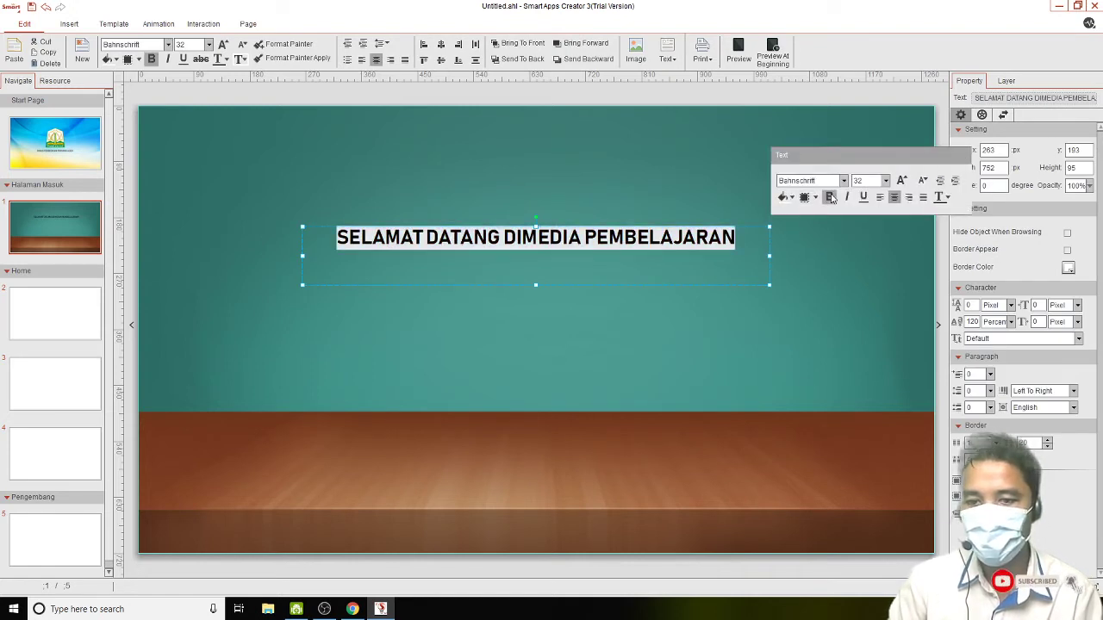
pyautogui.click(946, 197)
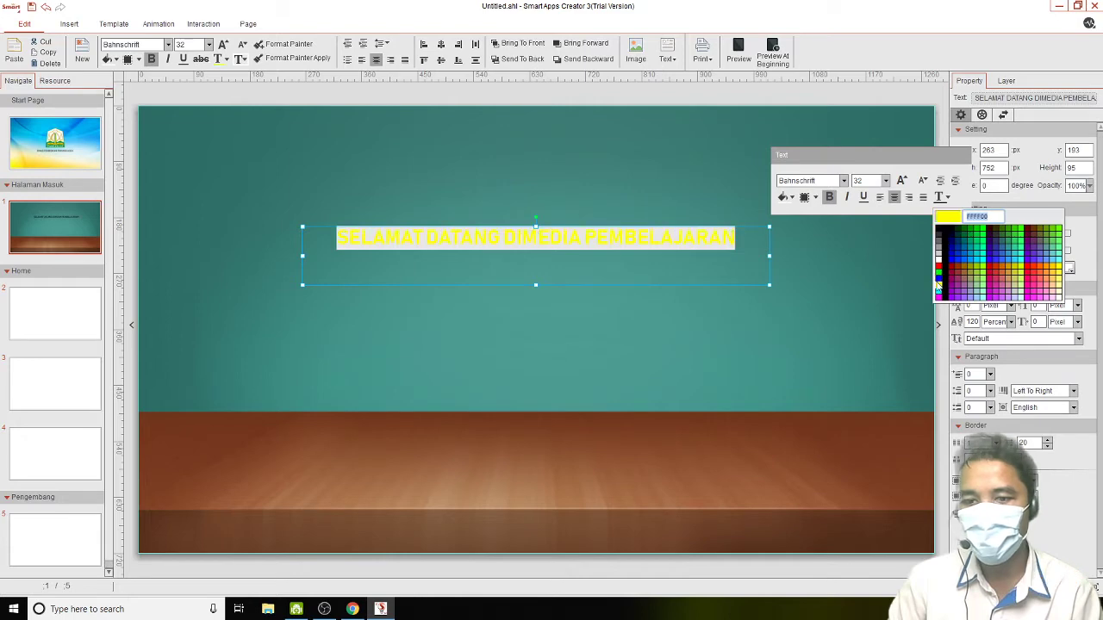
pyautogui.click(939, 285)
pyautogui.click(799, 307)
pyautogui.click(669, 242)
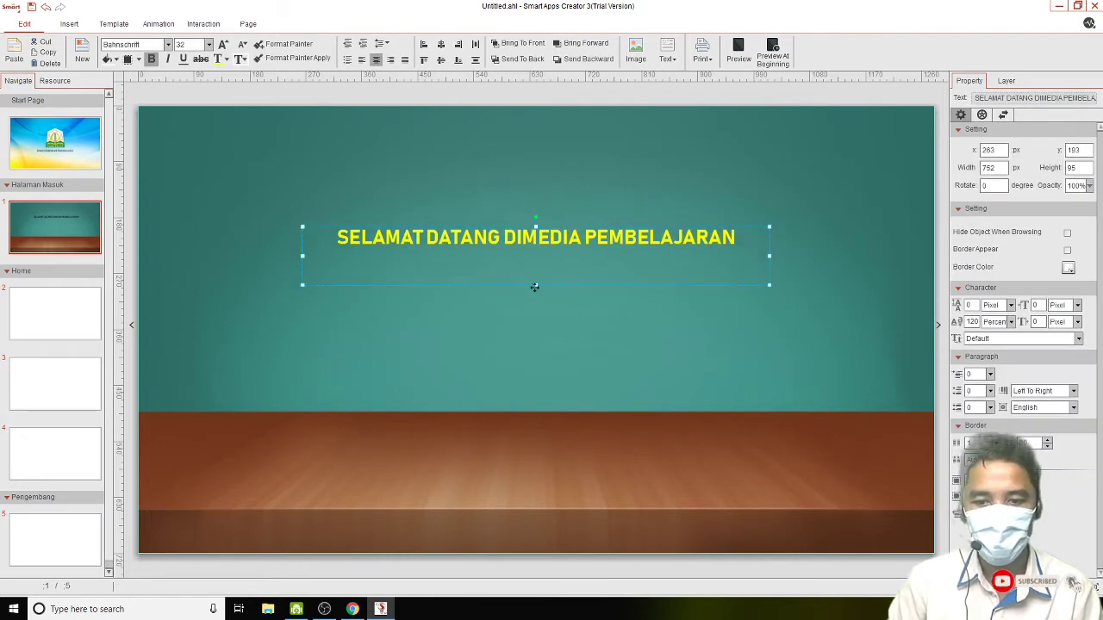
pyautogui.click(517, 181)
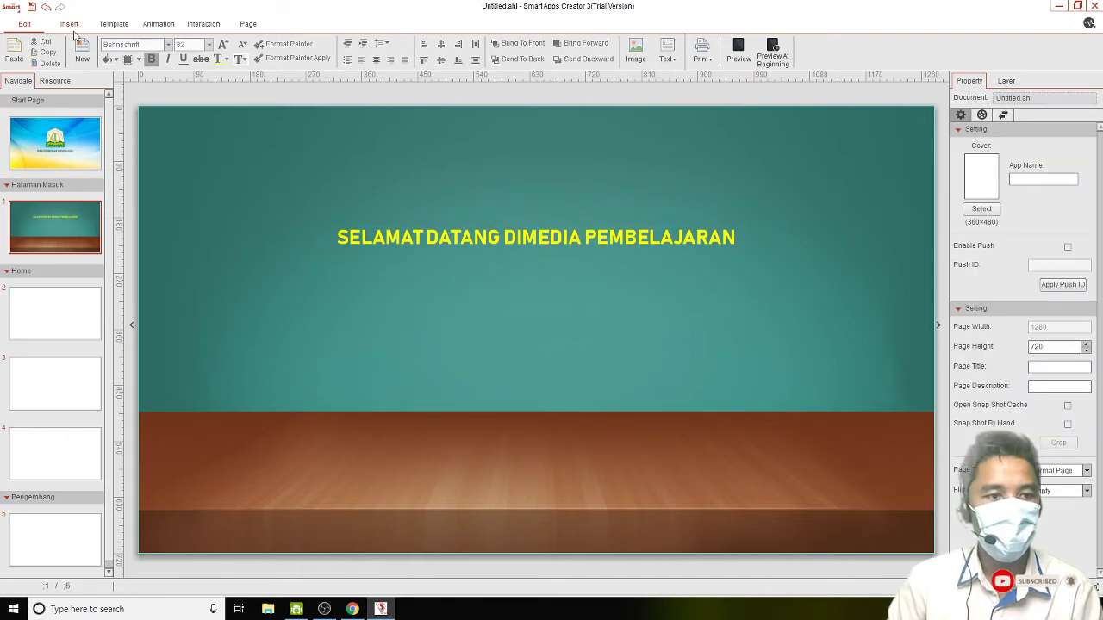